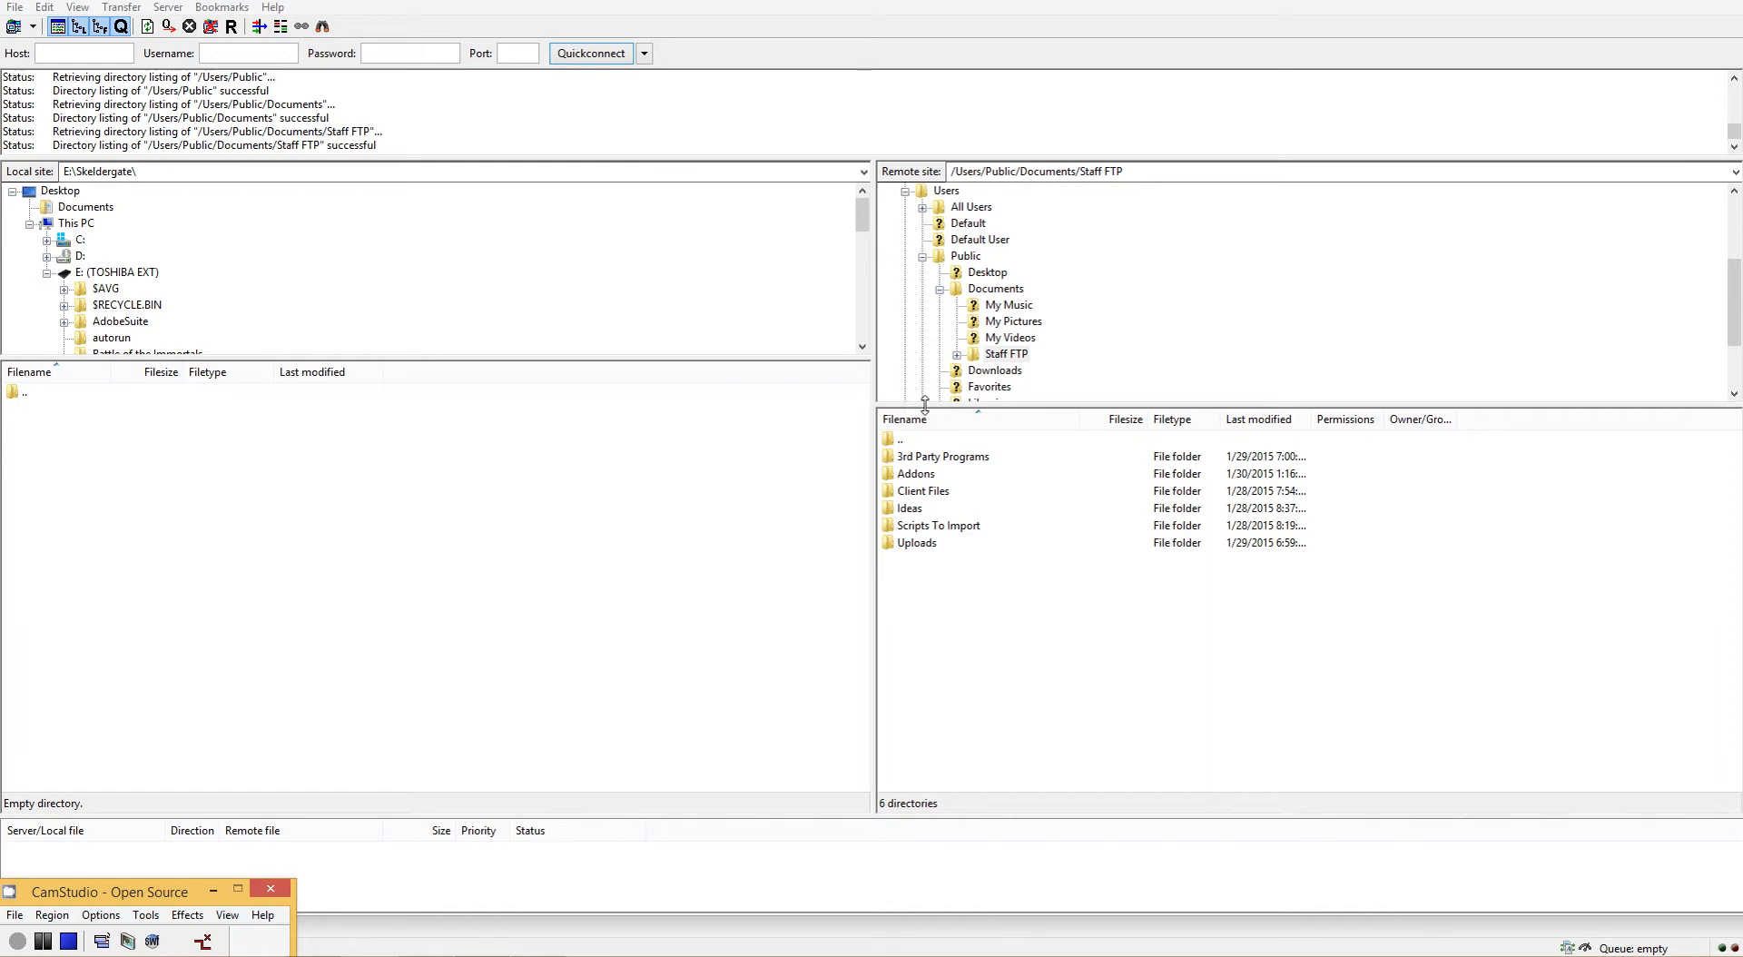
# Step: Create a local directory named TestAddons in E:\Skeldergate and refresh the local file list
pyautogui.moveTo(924, 403); pyautogui.dragTo(924, 252)
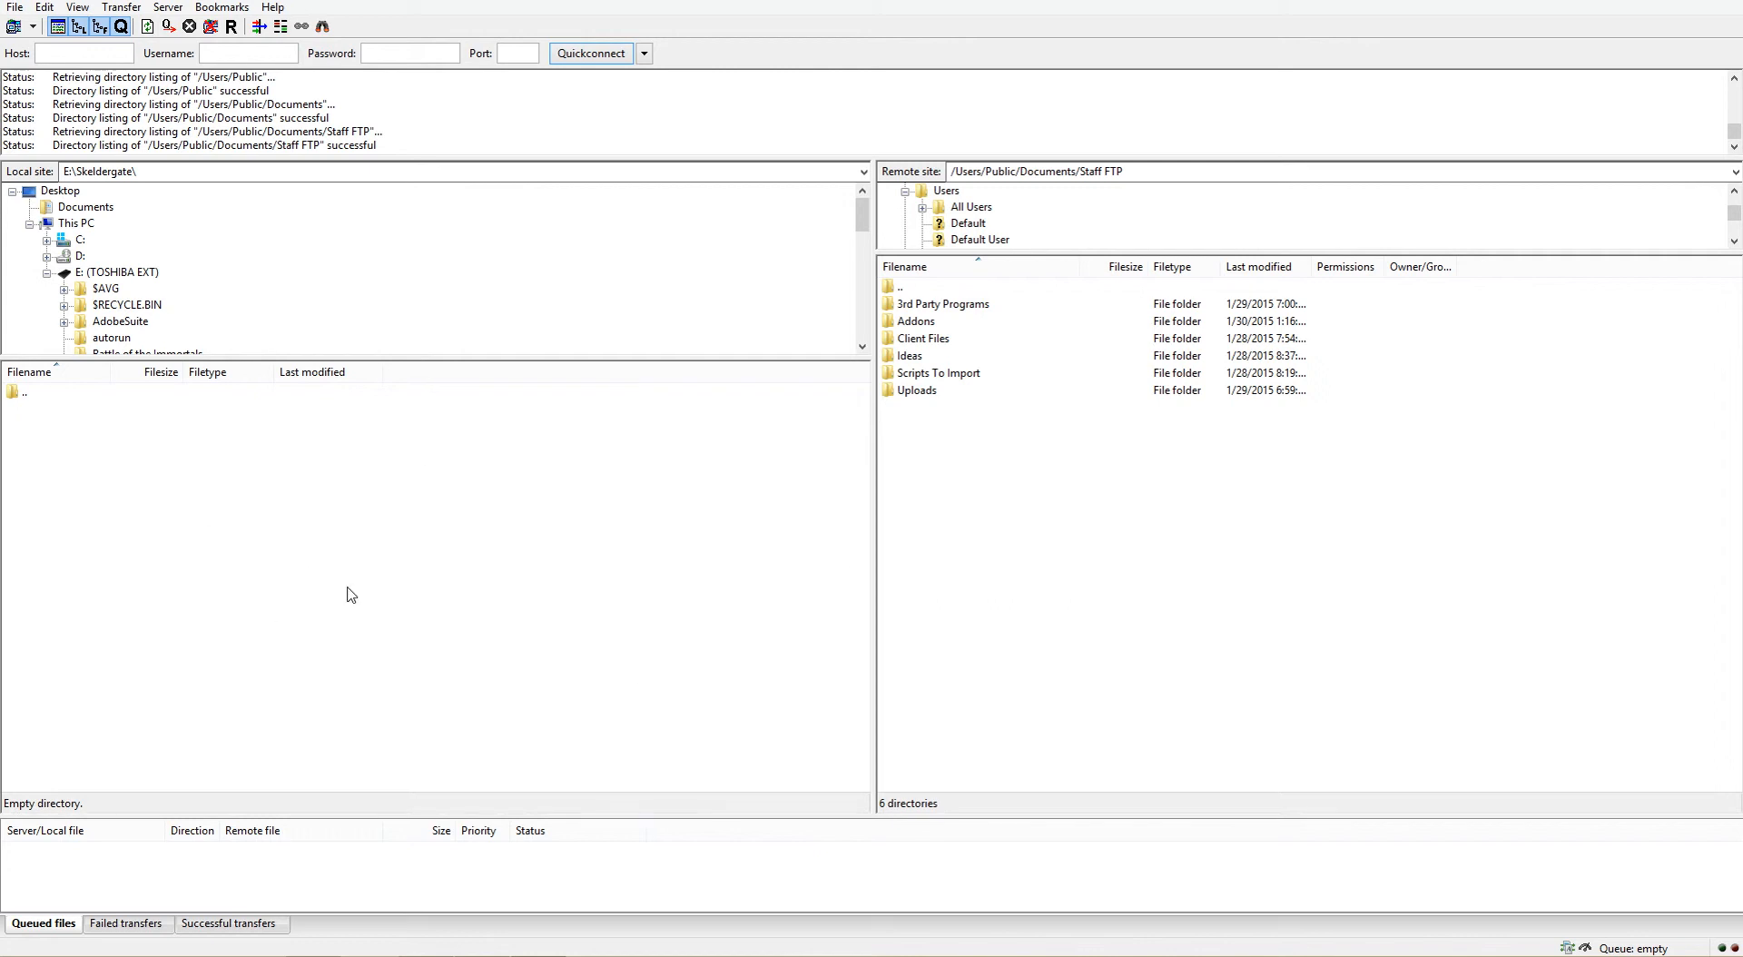
pyautogui.rightClick(280, 578)
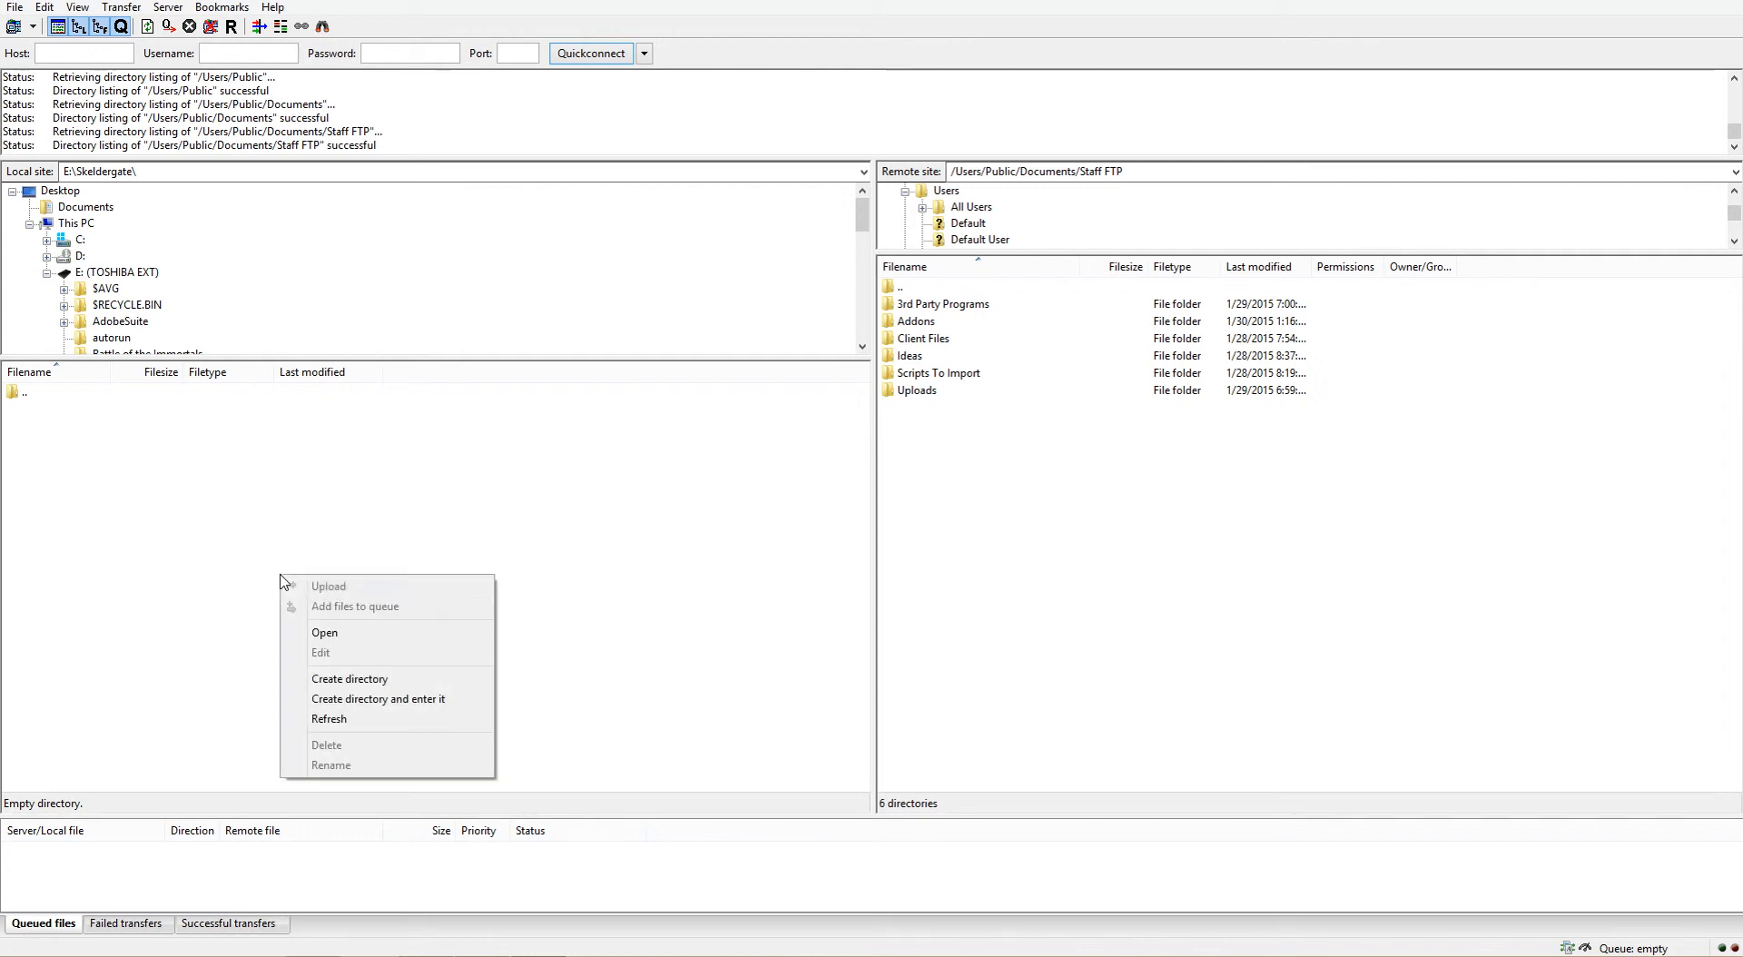
pyautogui.click(348, 680)
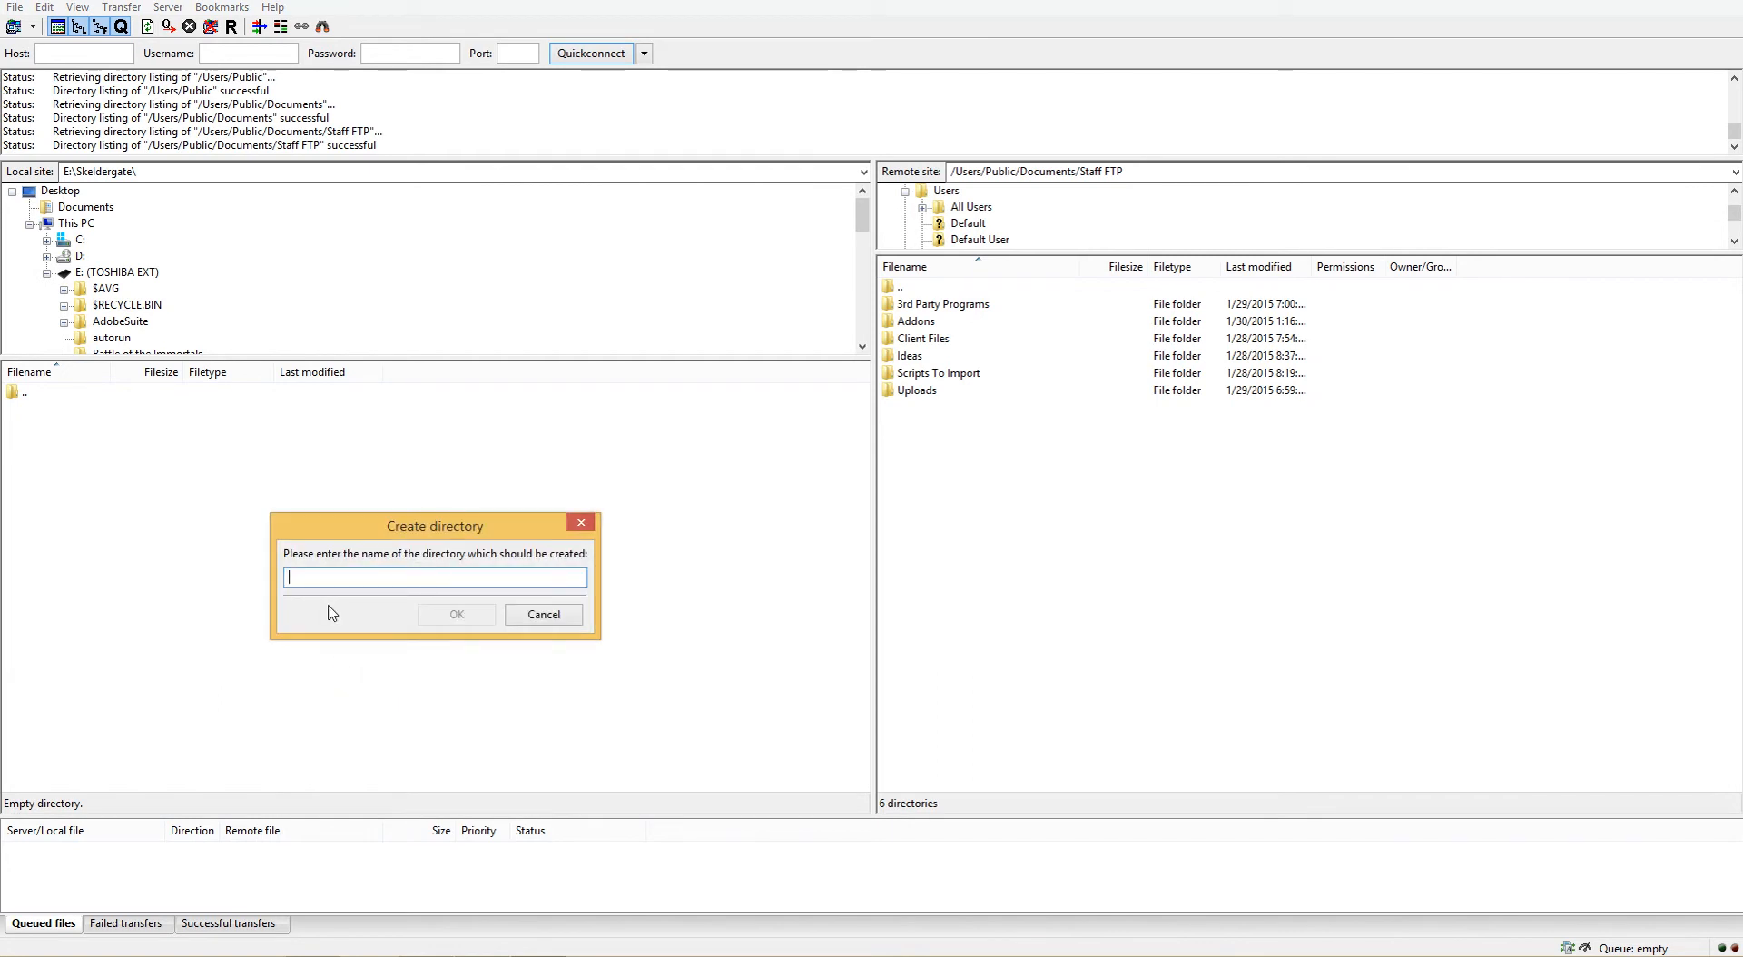
pyautogui.write('TestAddons')
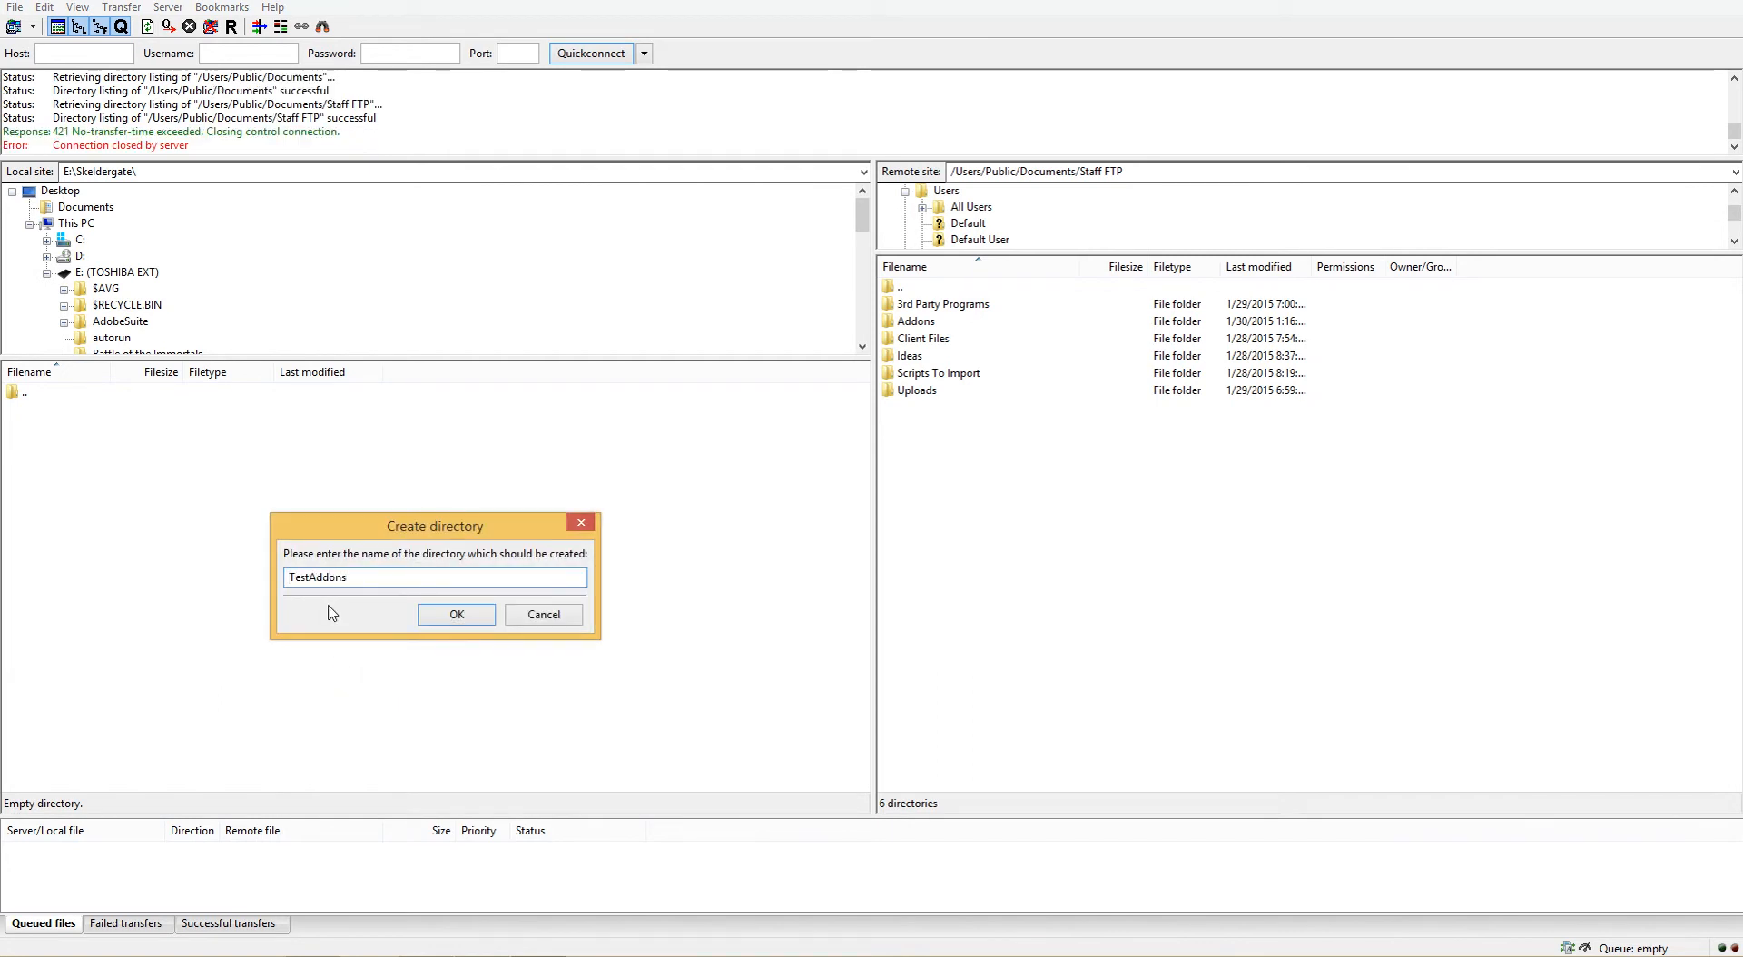
pyautogui.click(461, 614)
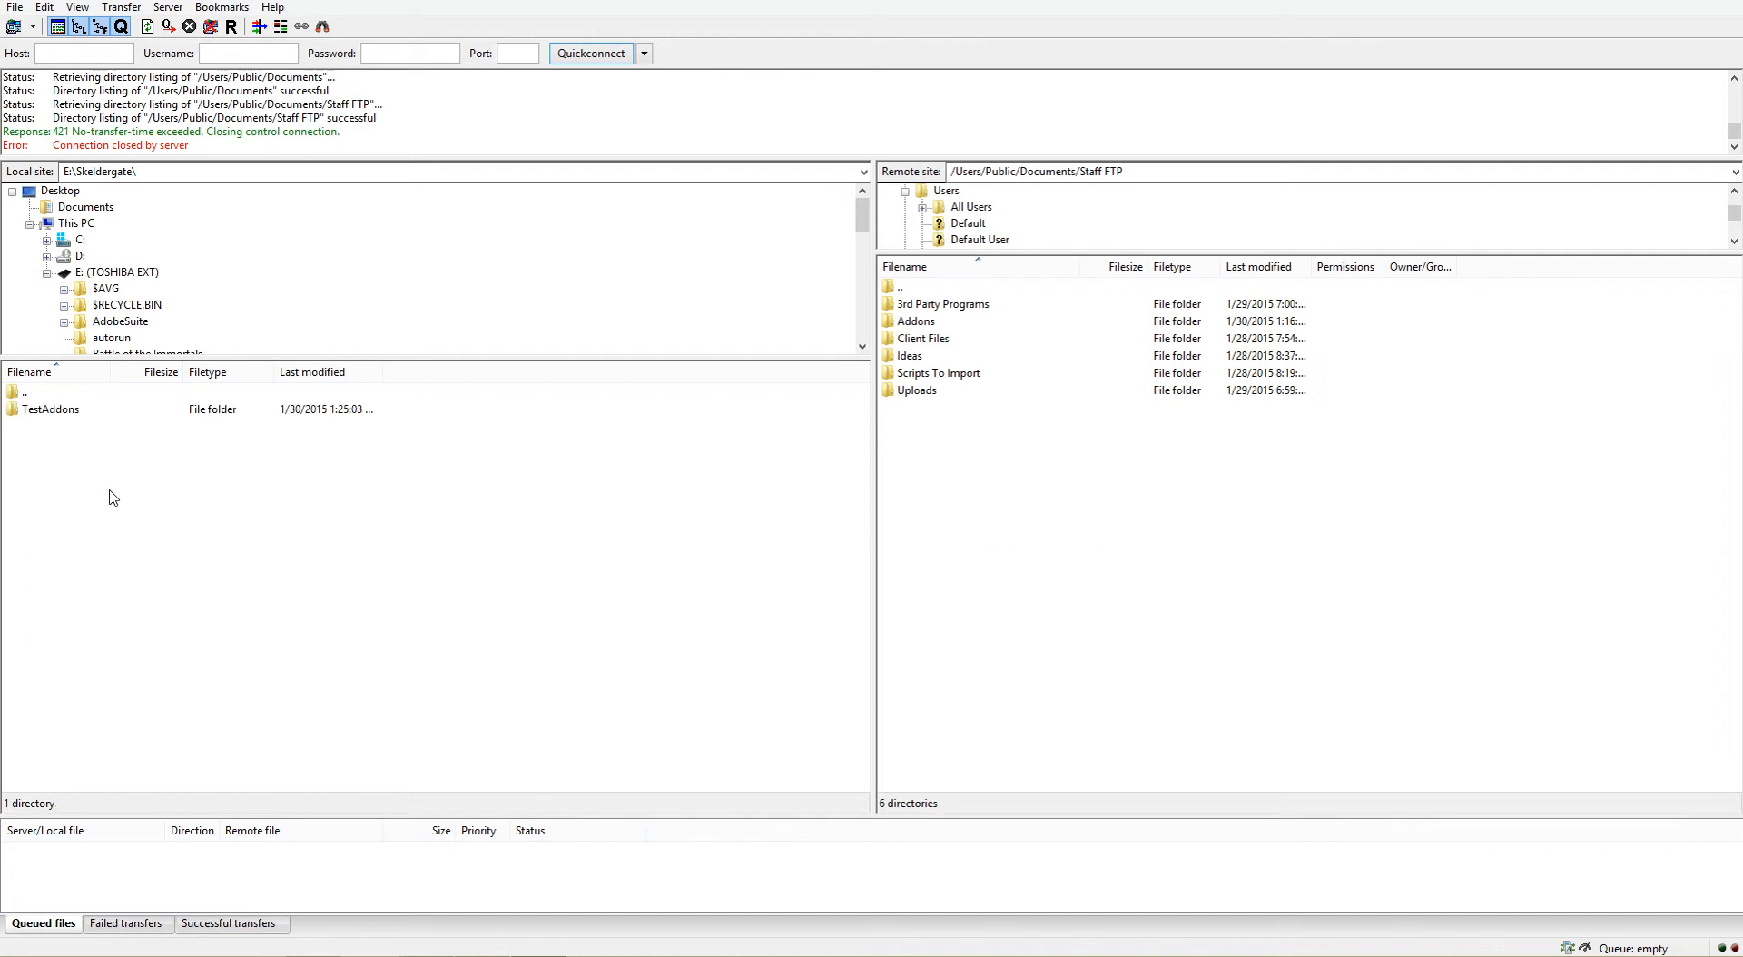
pyautogui.rightClick(201, 498)
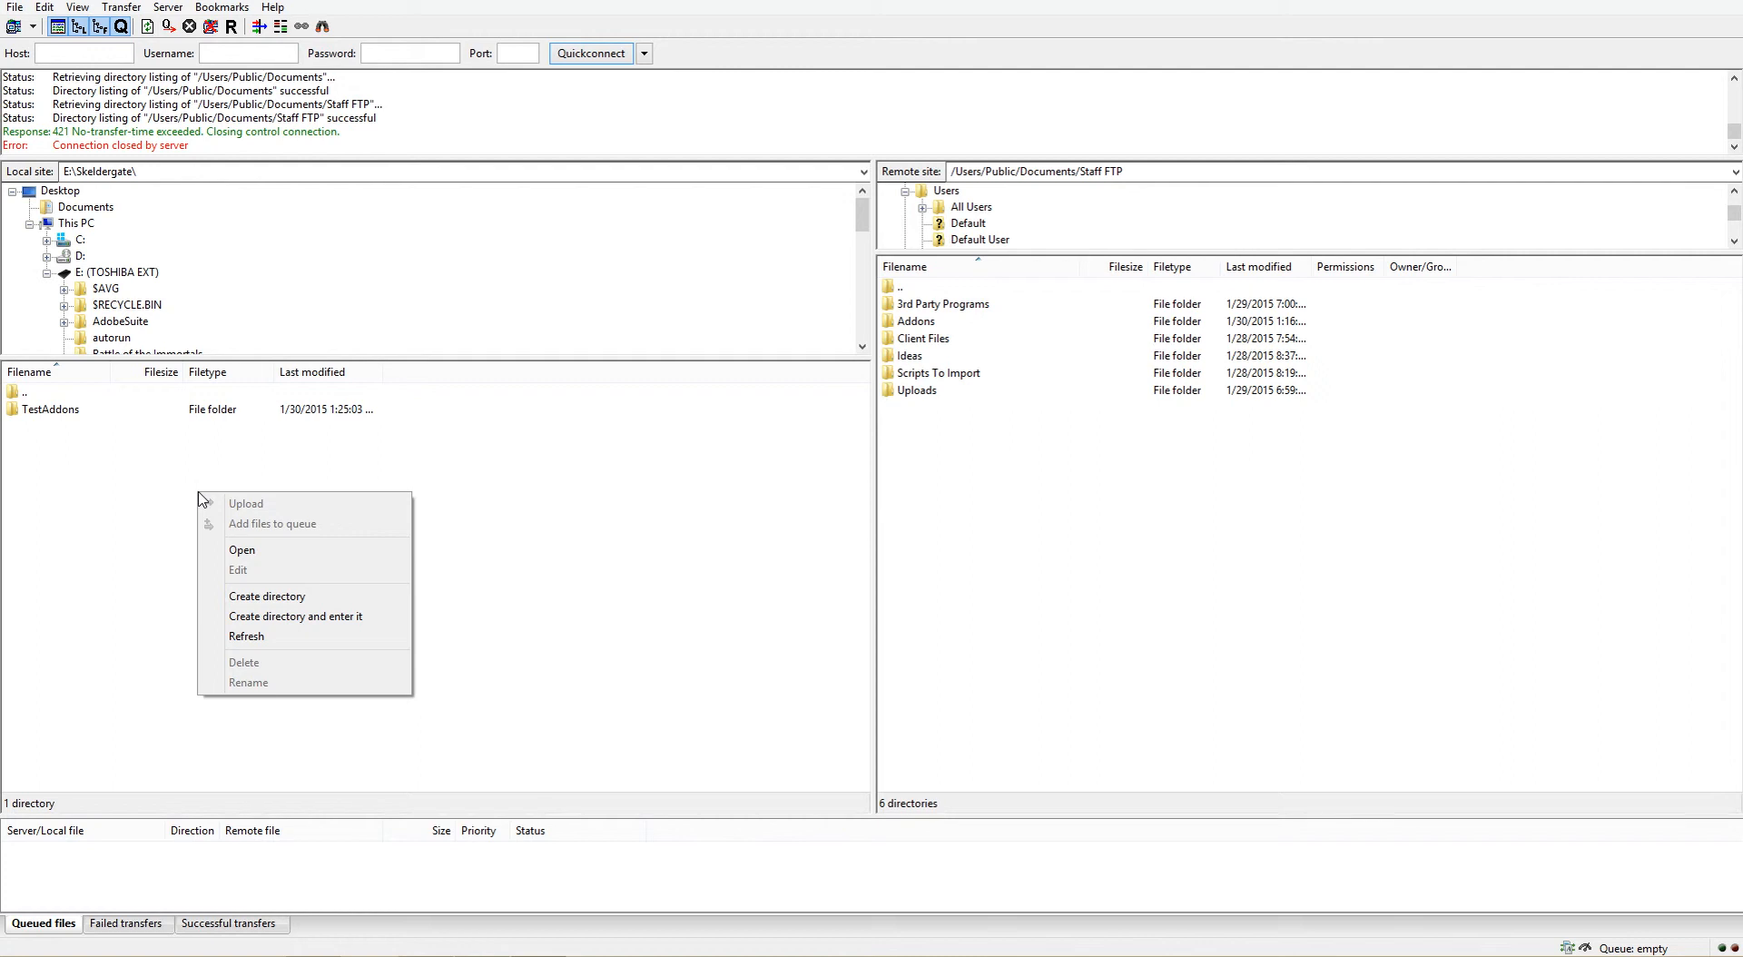
pyautogui.click(243, 636)
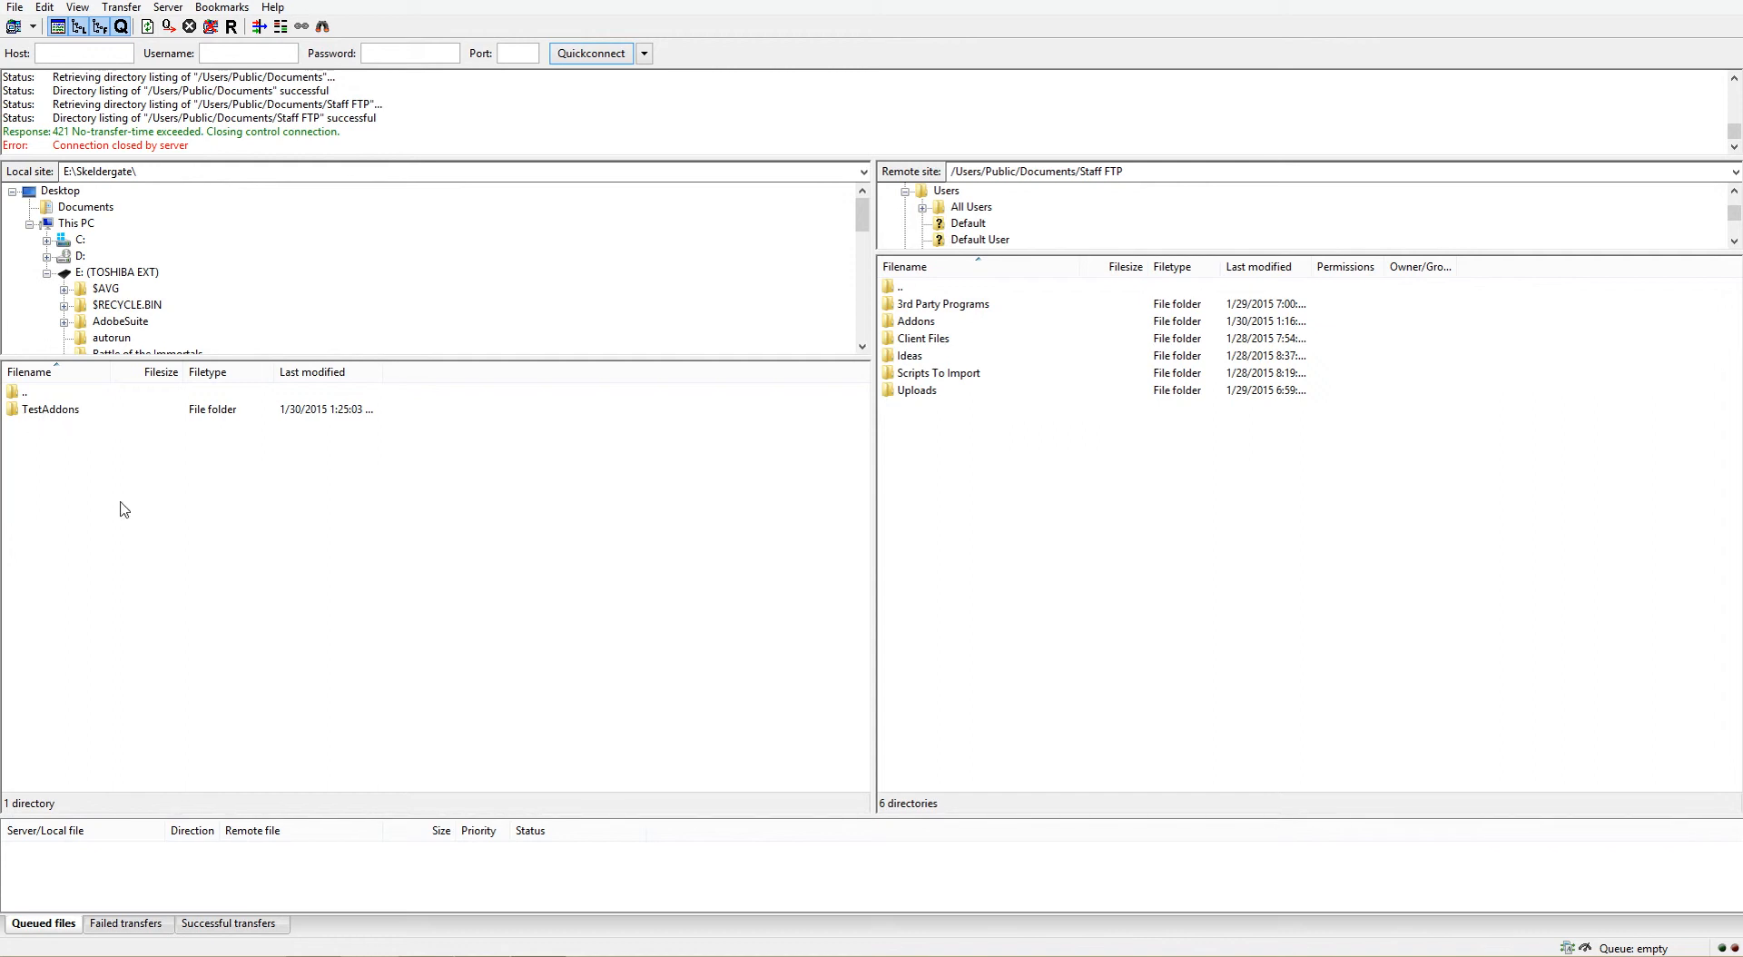
pyautogui.click(64, 419)
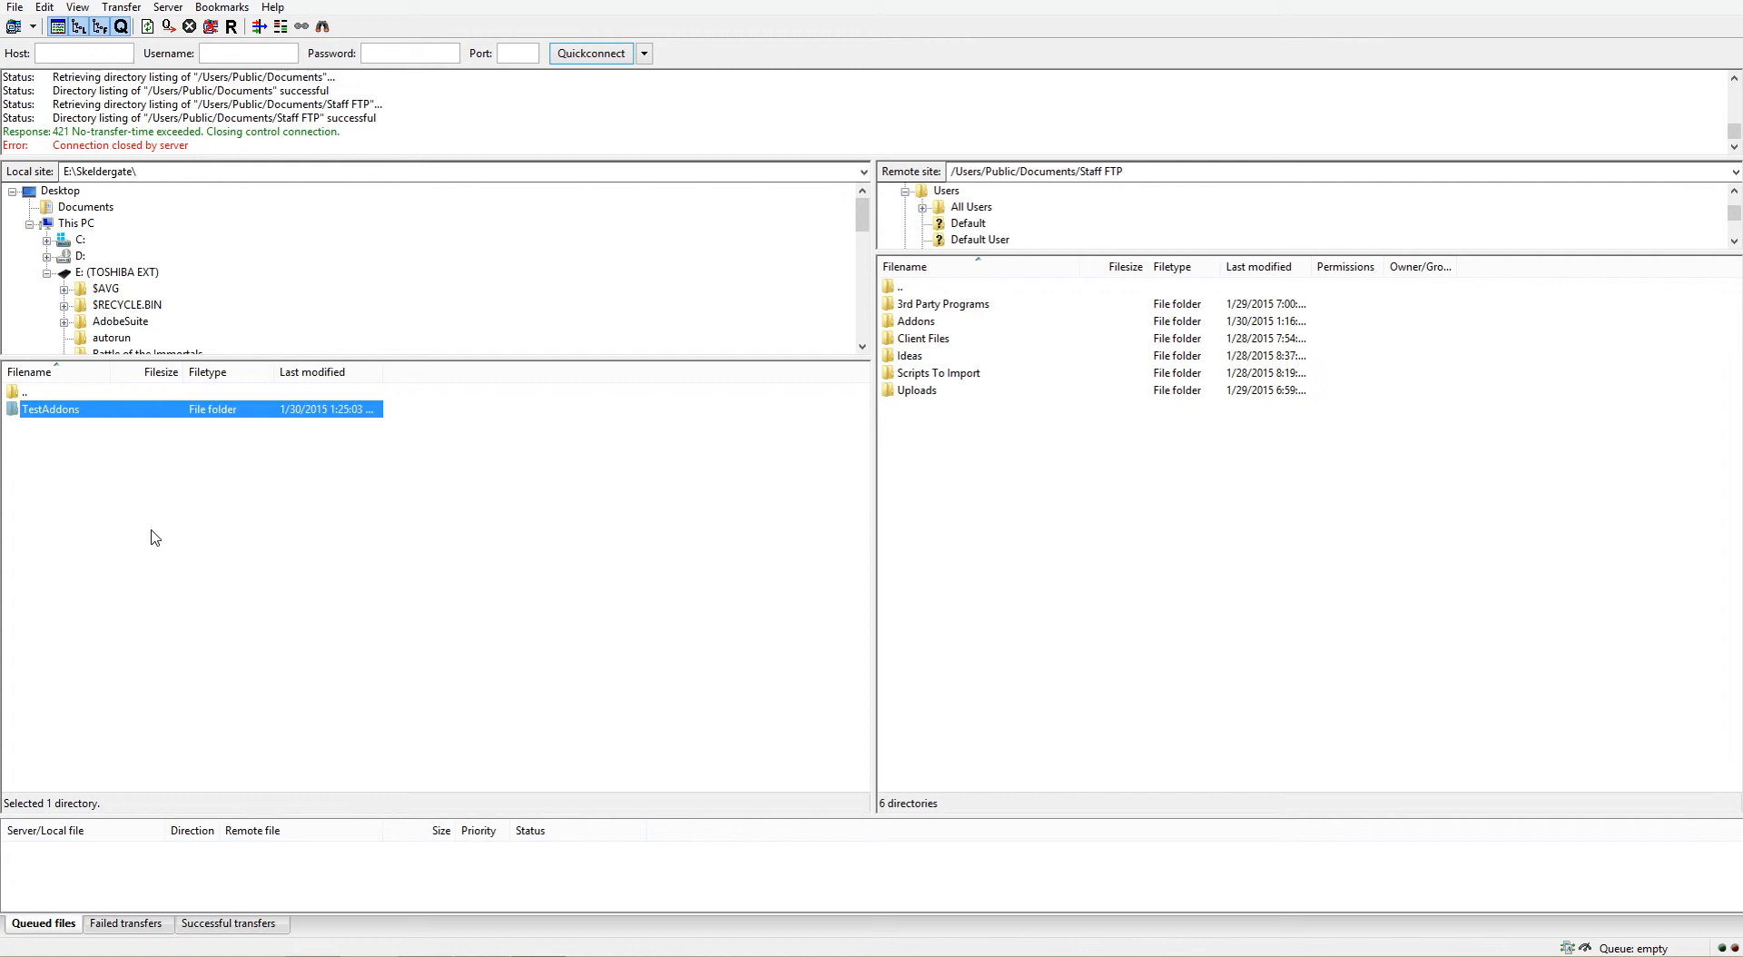
pyautogui.click(338, 543)
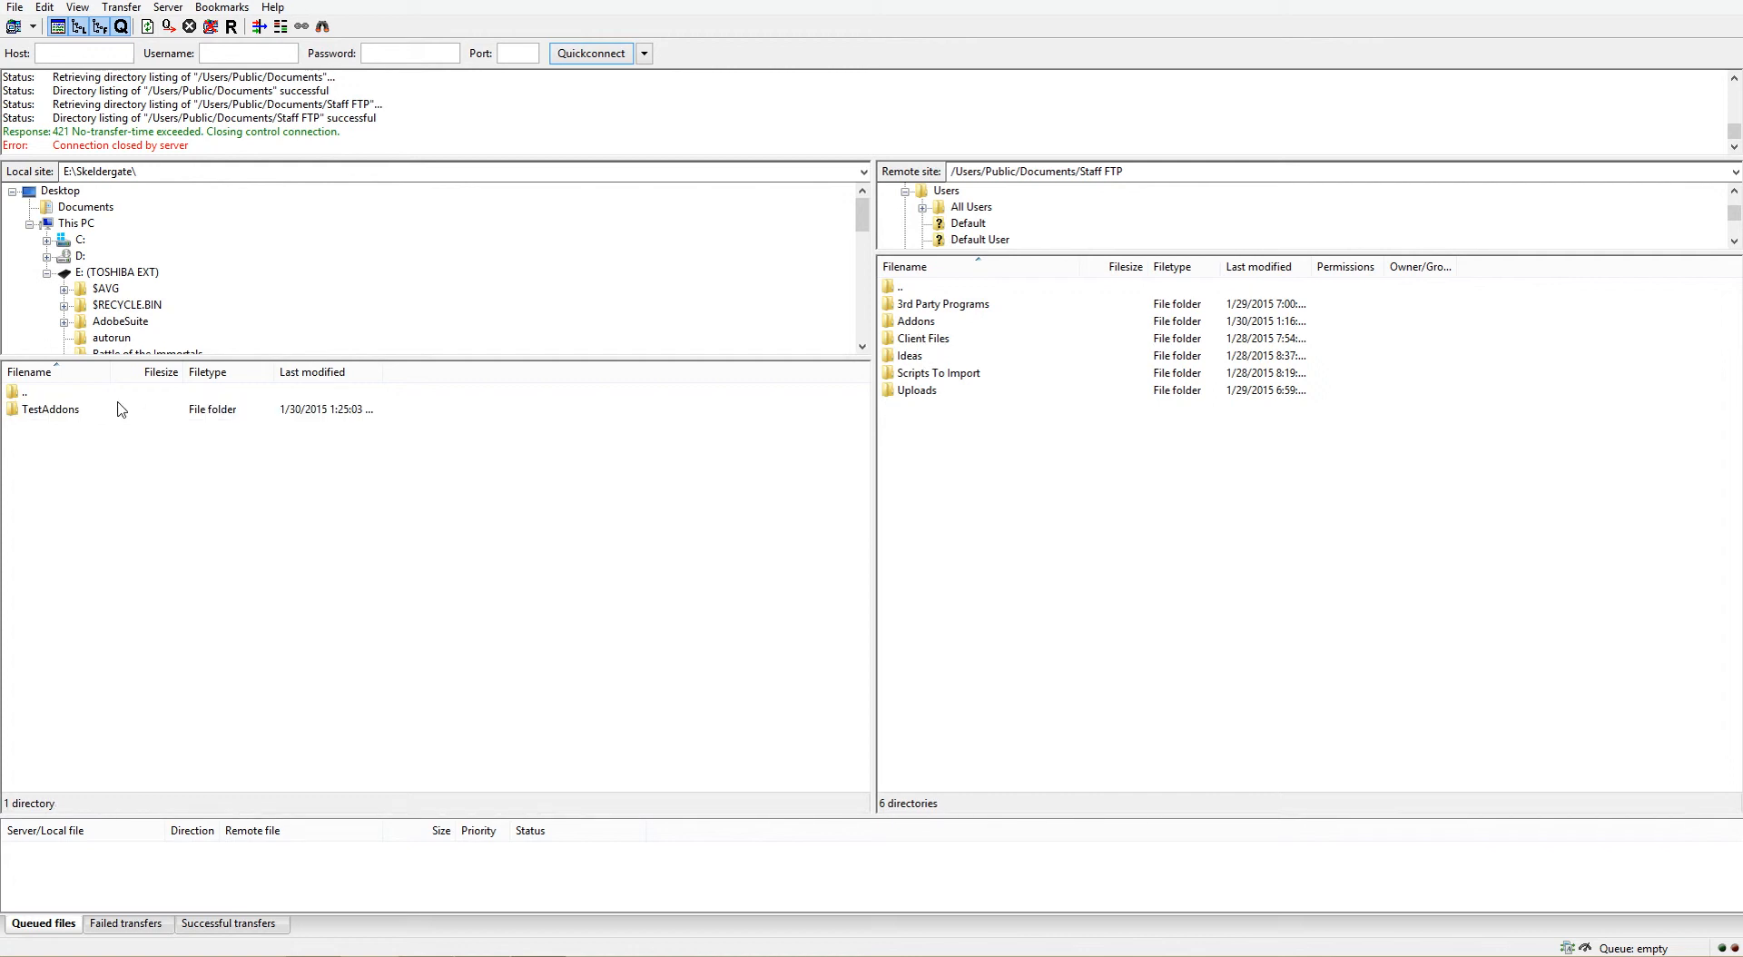
# Step: Enter the local TestAddons folder and download the Addons folder from the server's Staff FTP directory into it
pyautogui.doubleClick(51, 409)
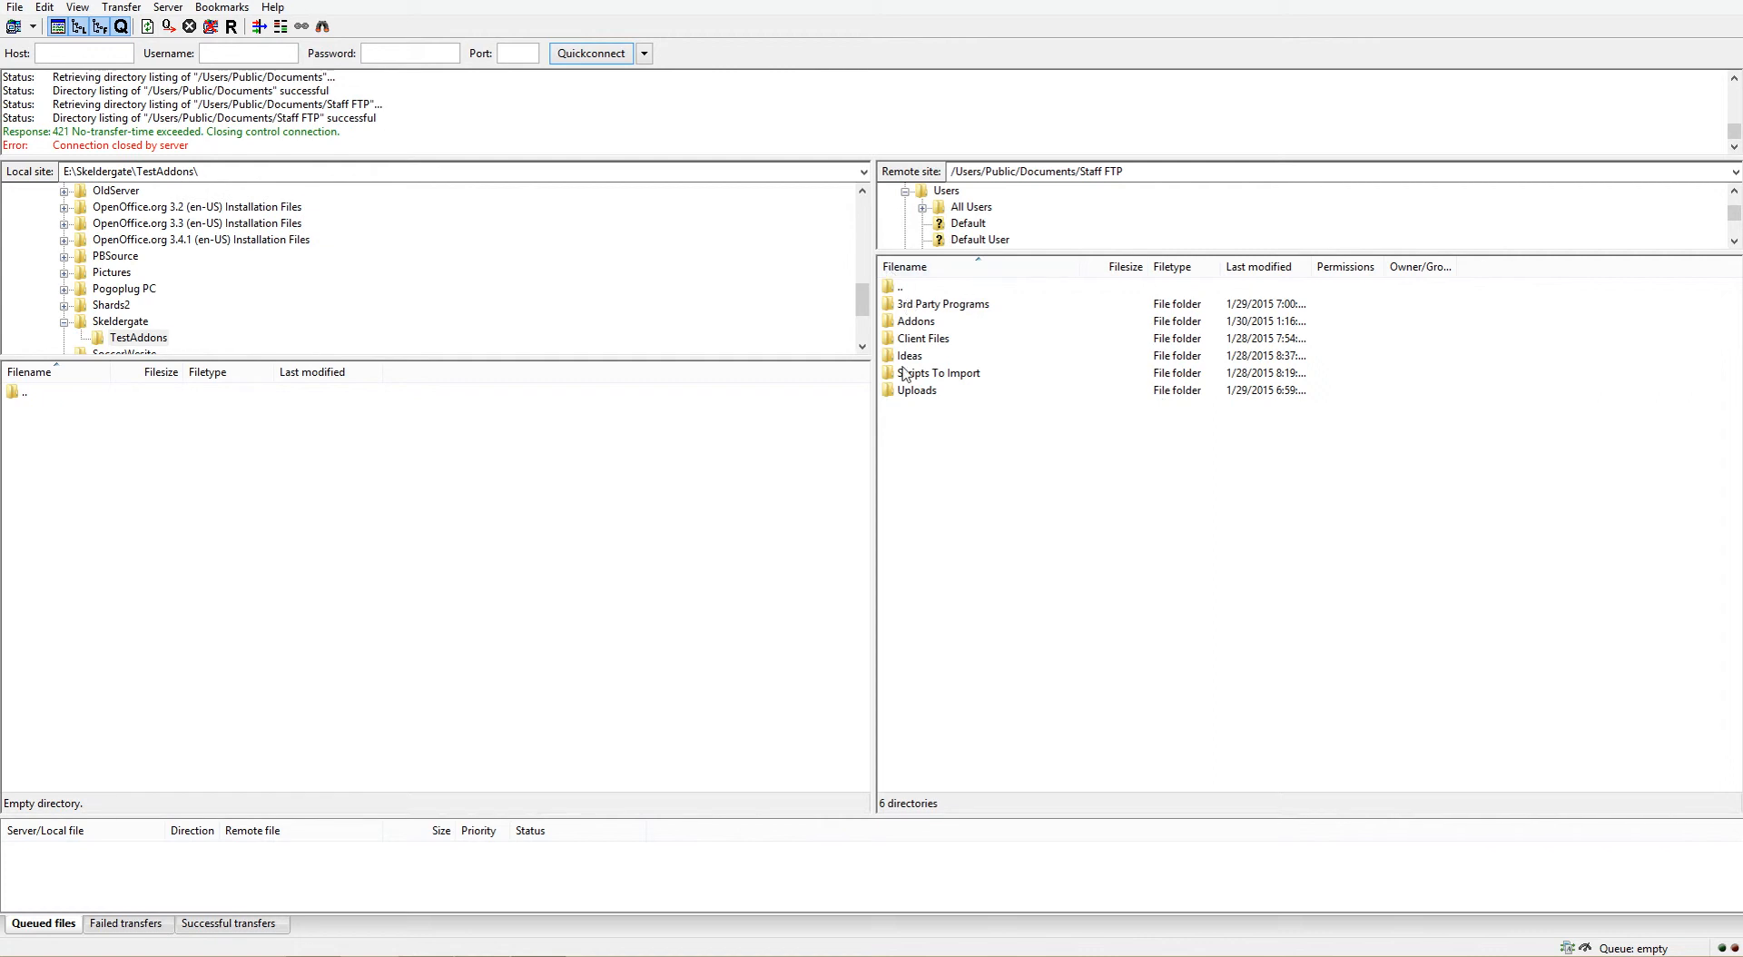
pyautogui.click(921, 323)
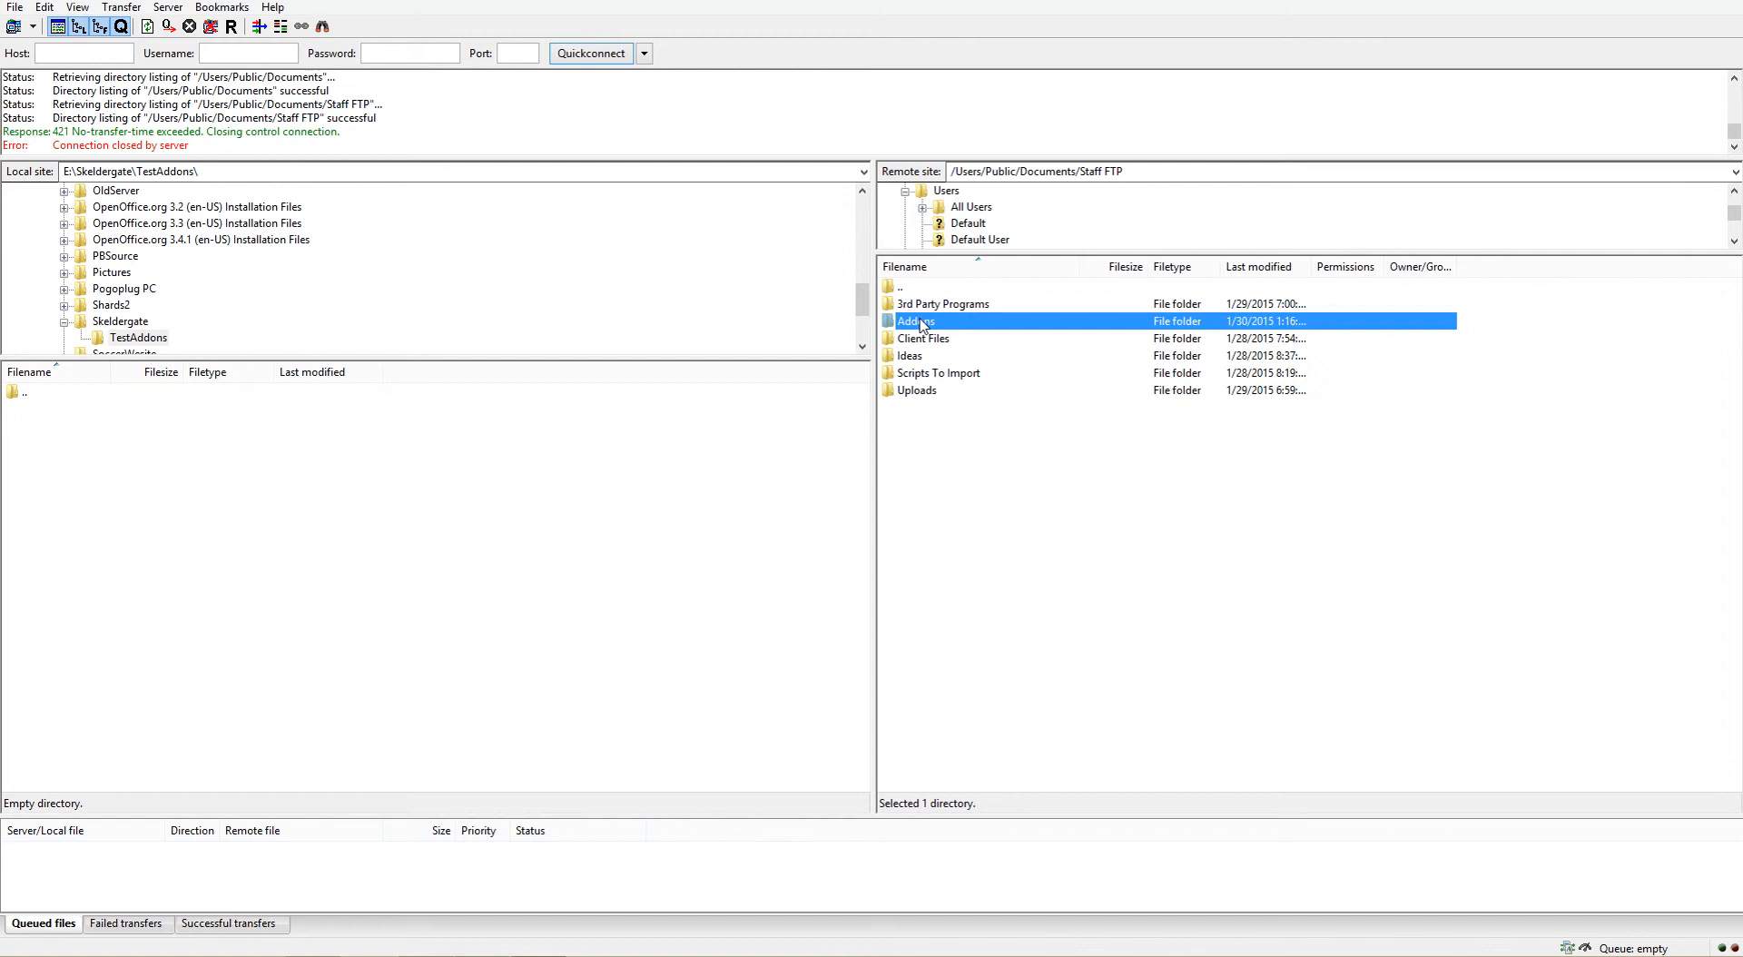
pyautogui.rightClick(921, 324)
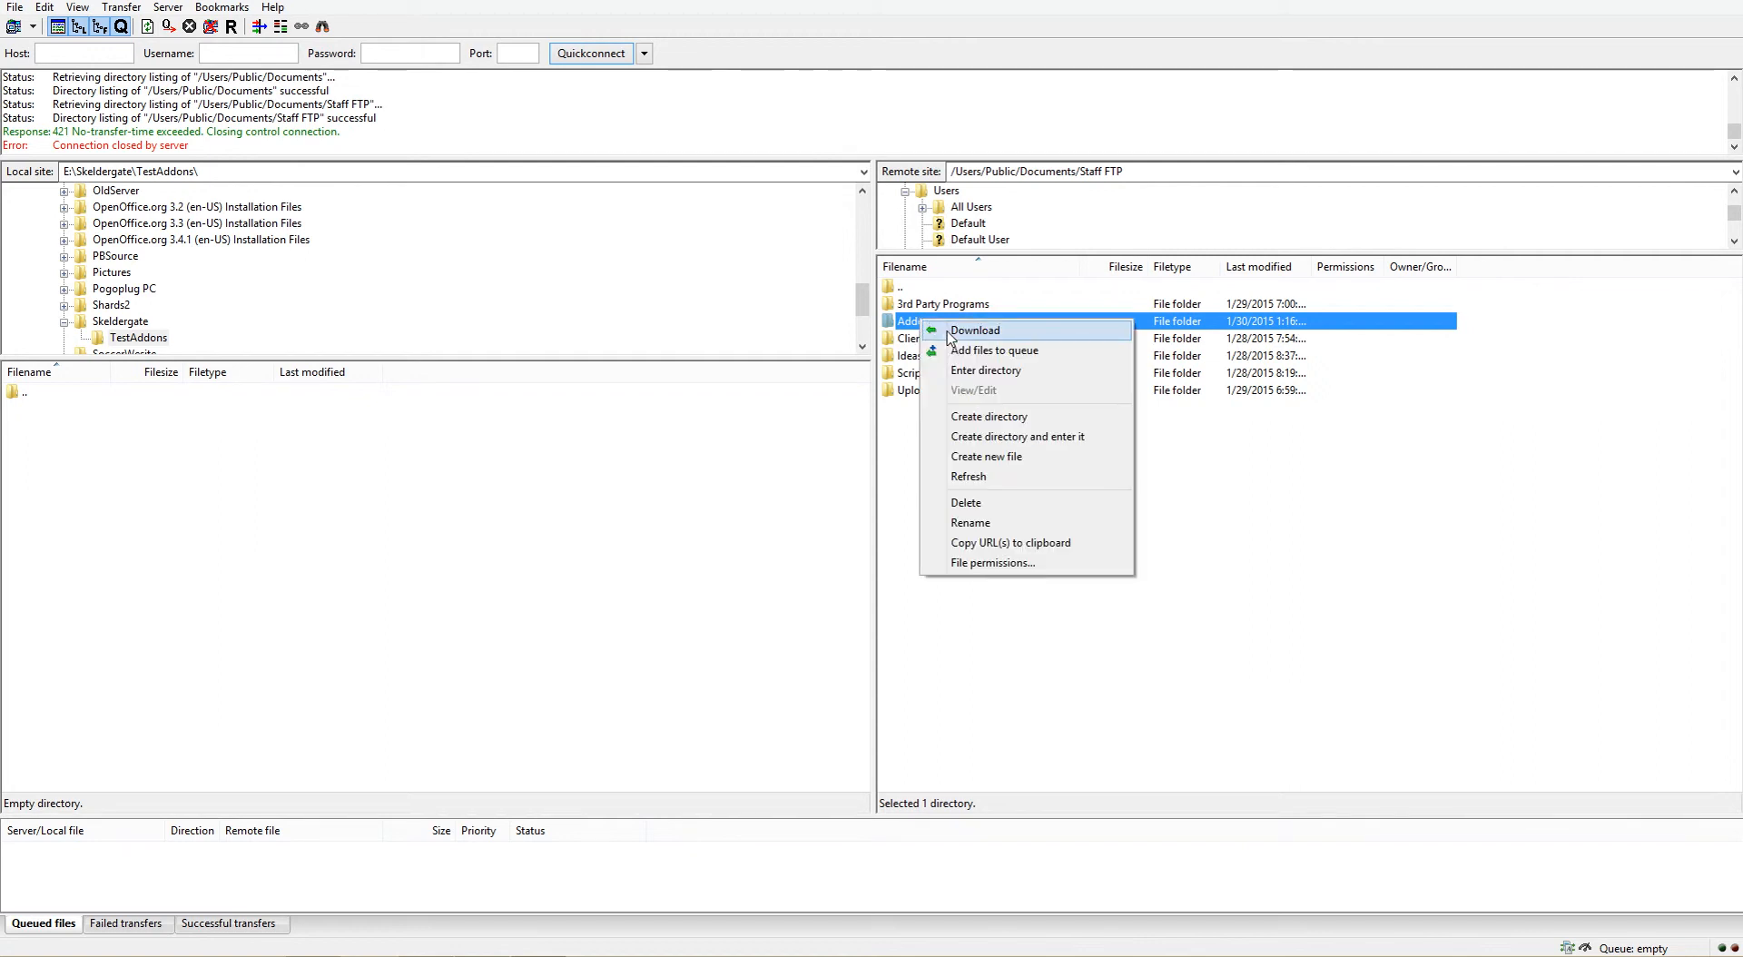
pyautogui.click(948, 333)
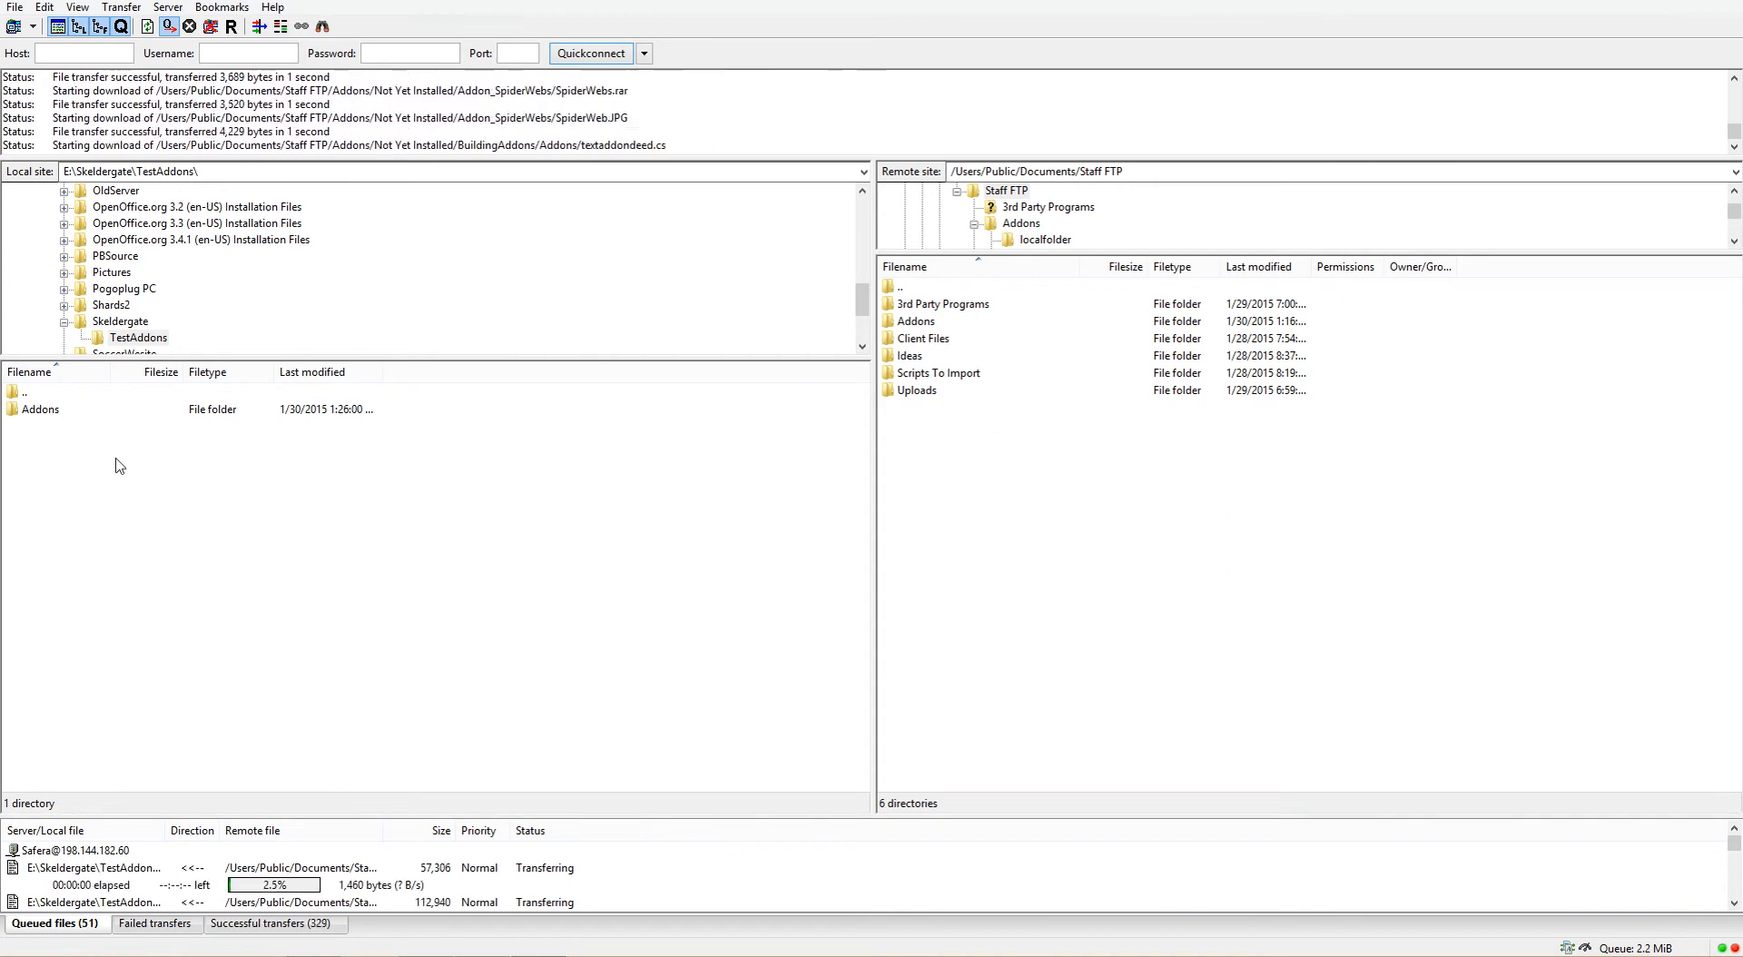
# Step: Copy the local TestAddons path and paste it as the location in a new File Explorer window
pyautogui.click(199, 171)
pyautogui.hotkey('ctrl', 'c')
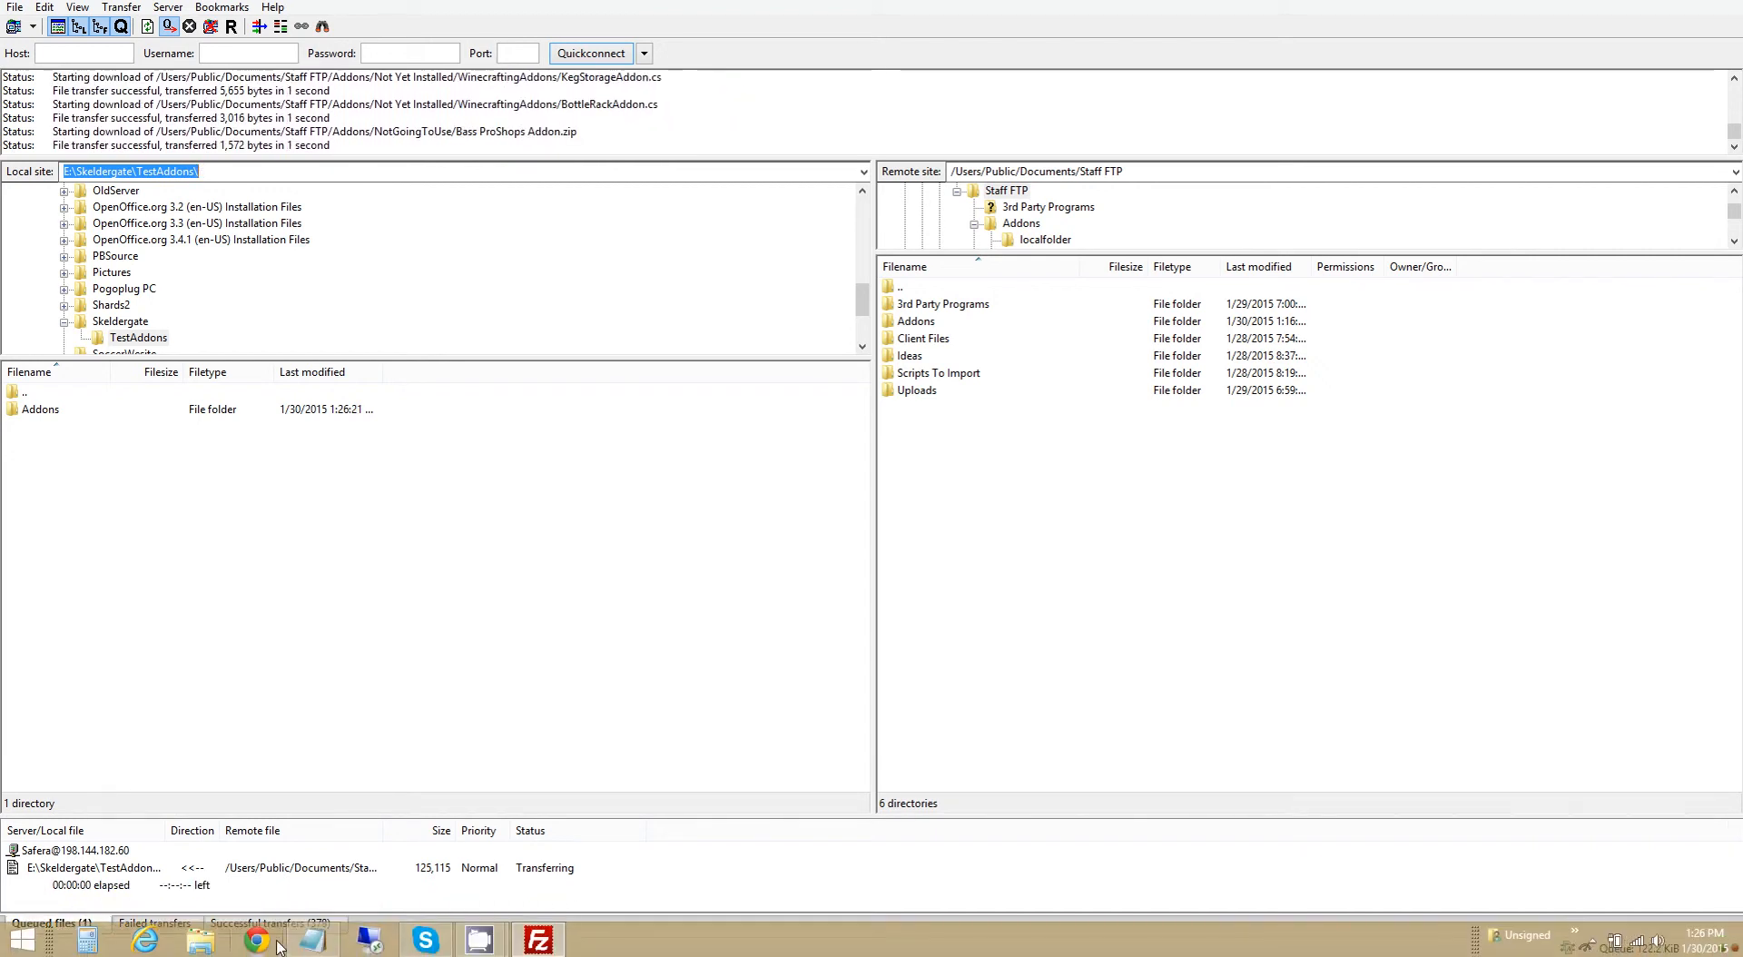
pyautogui.rightClick(194, 951)
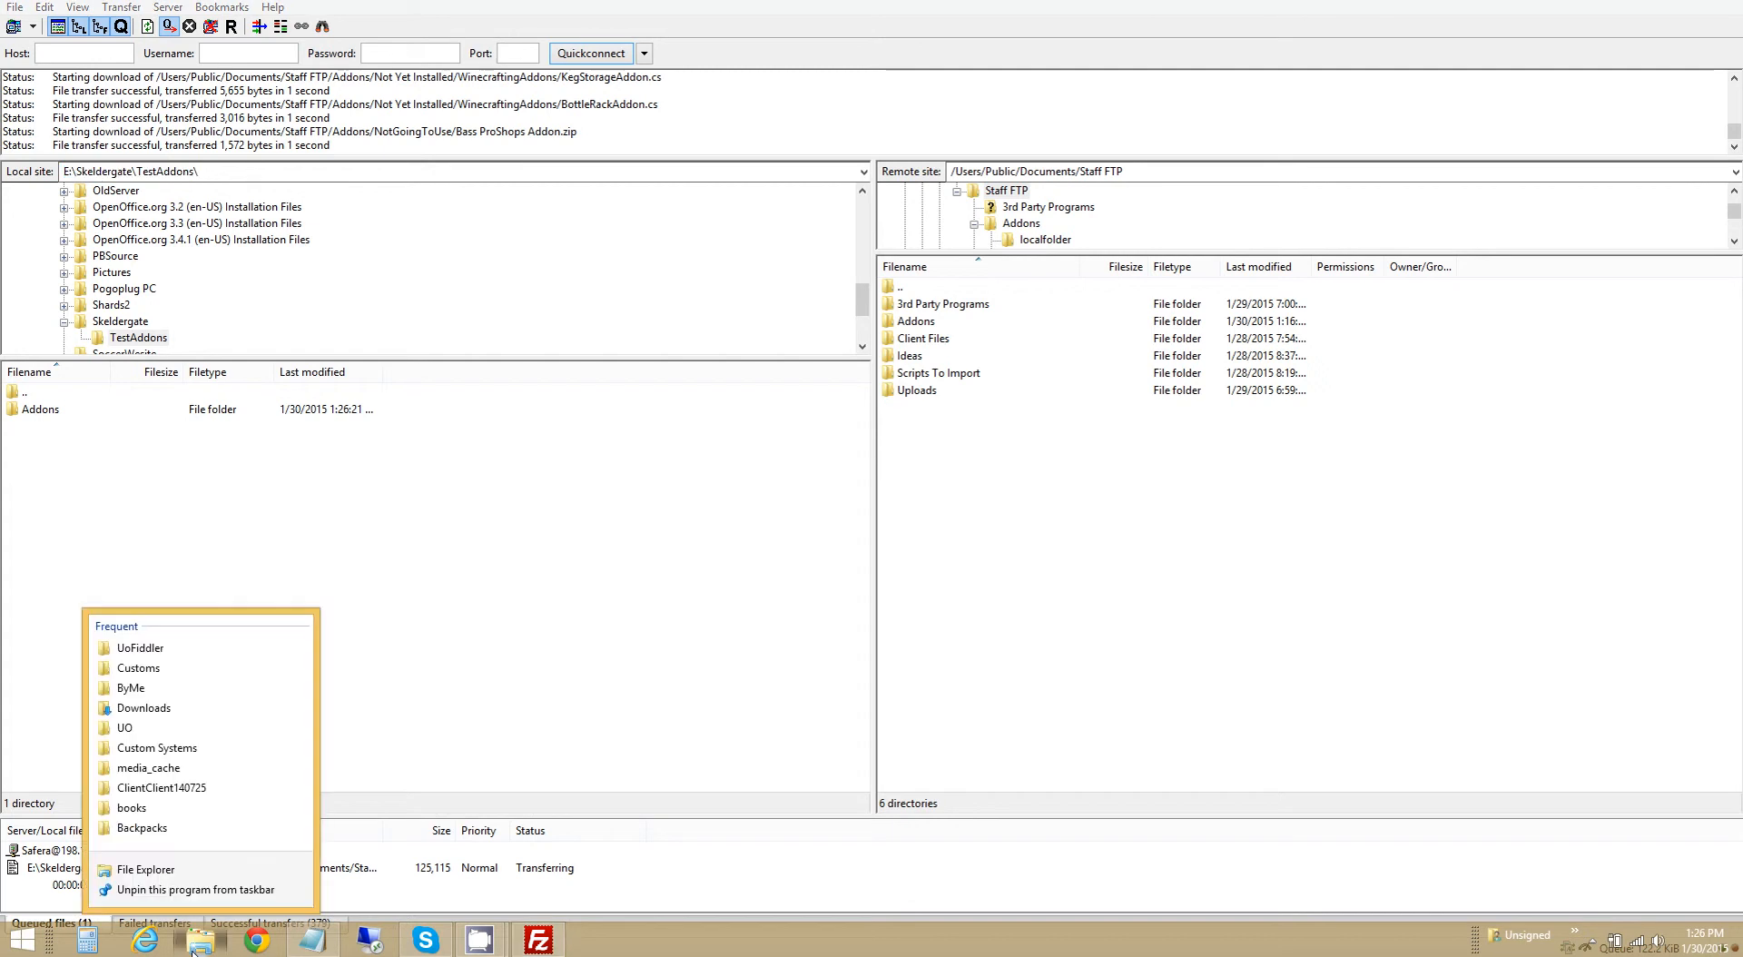
pyautogui.click(179, 869)
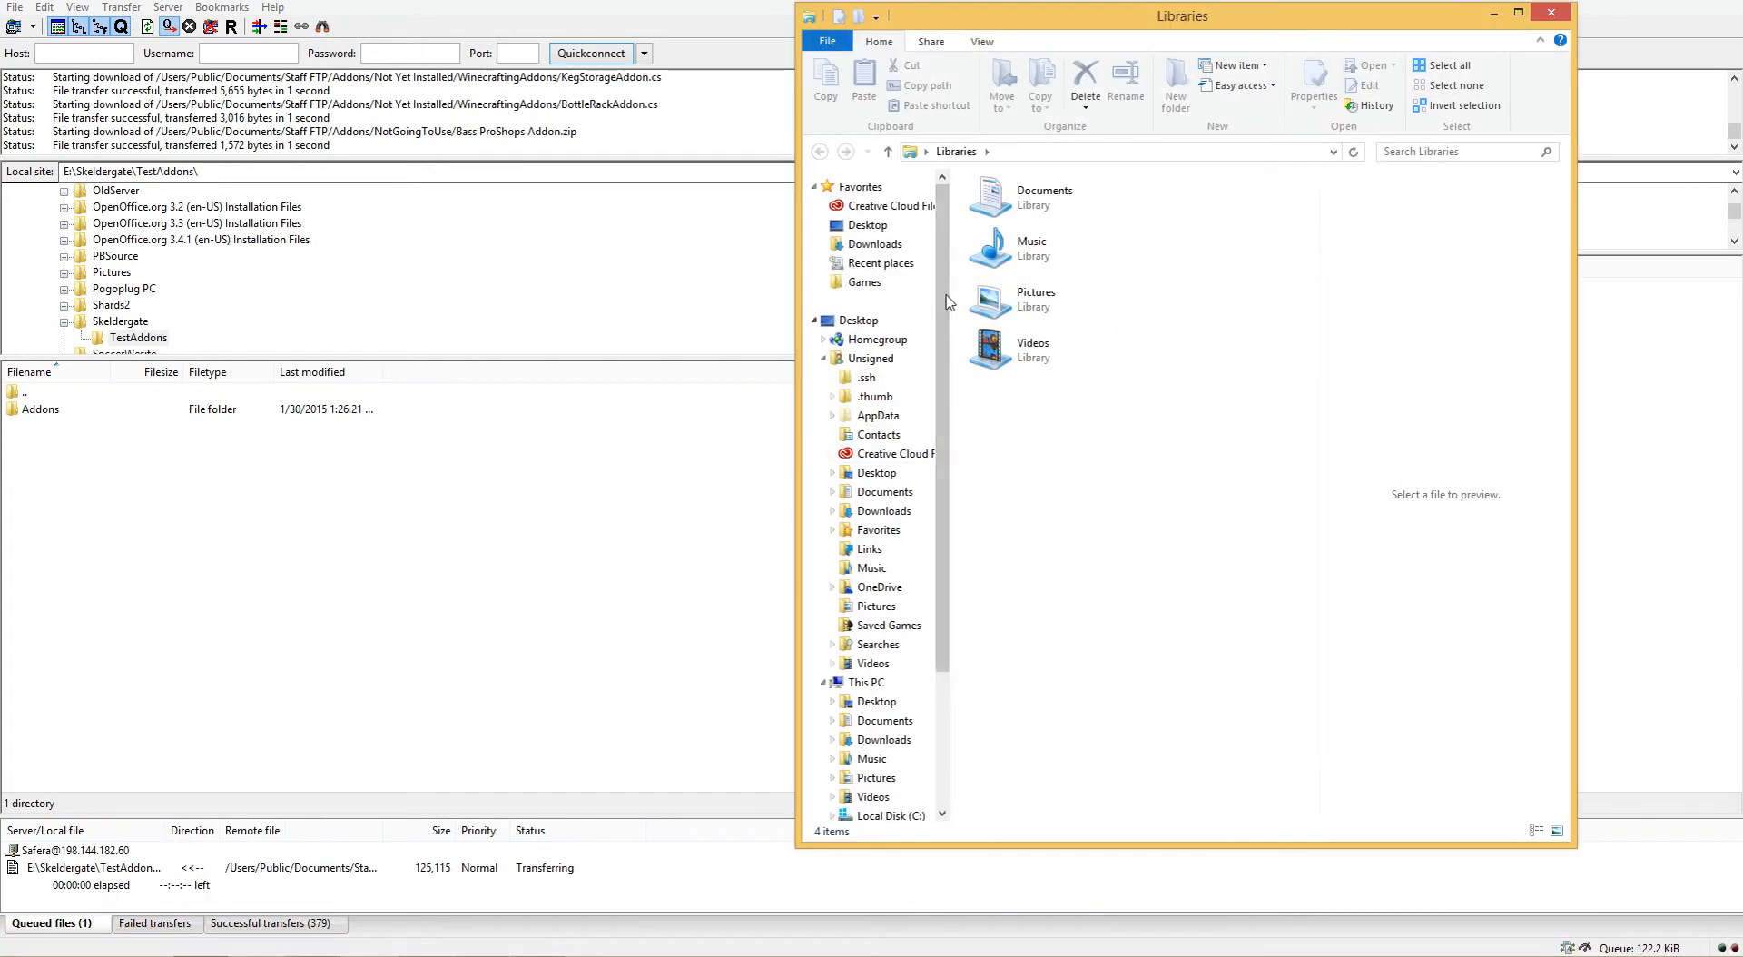
pyautogui.click(1020, 156)
pyautogui.hotkey('ctrl', 'v')
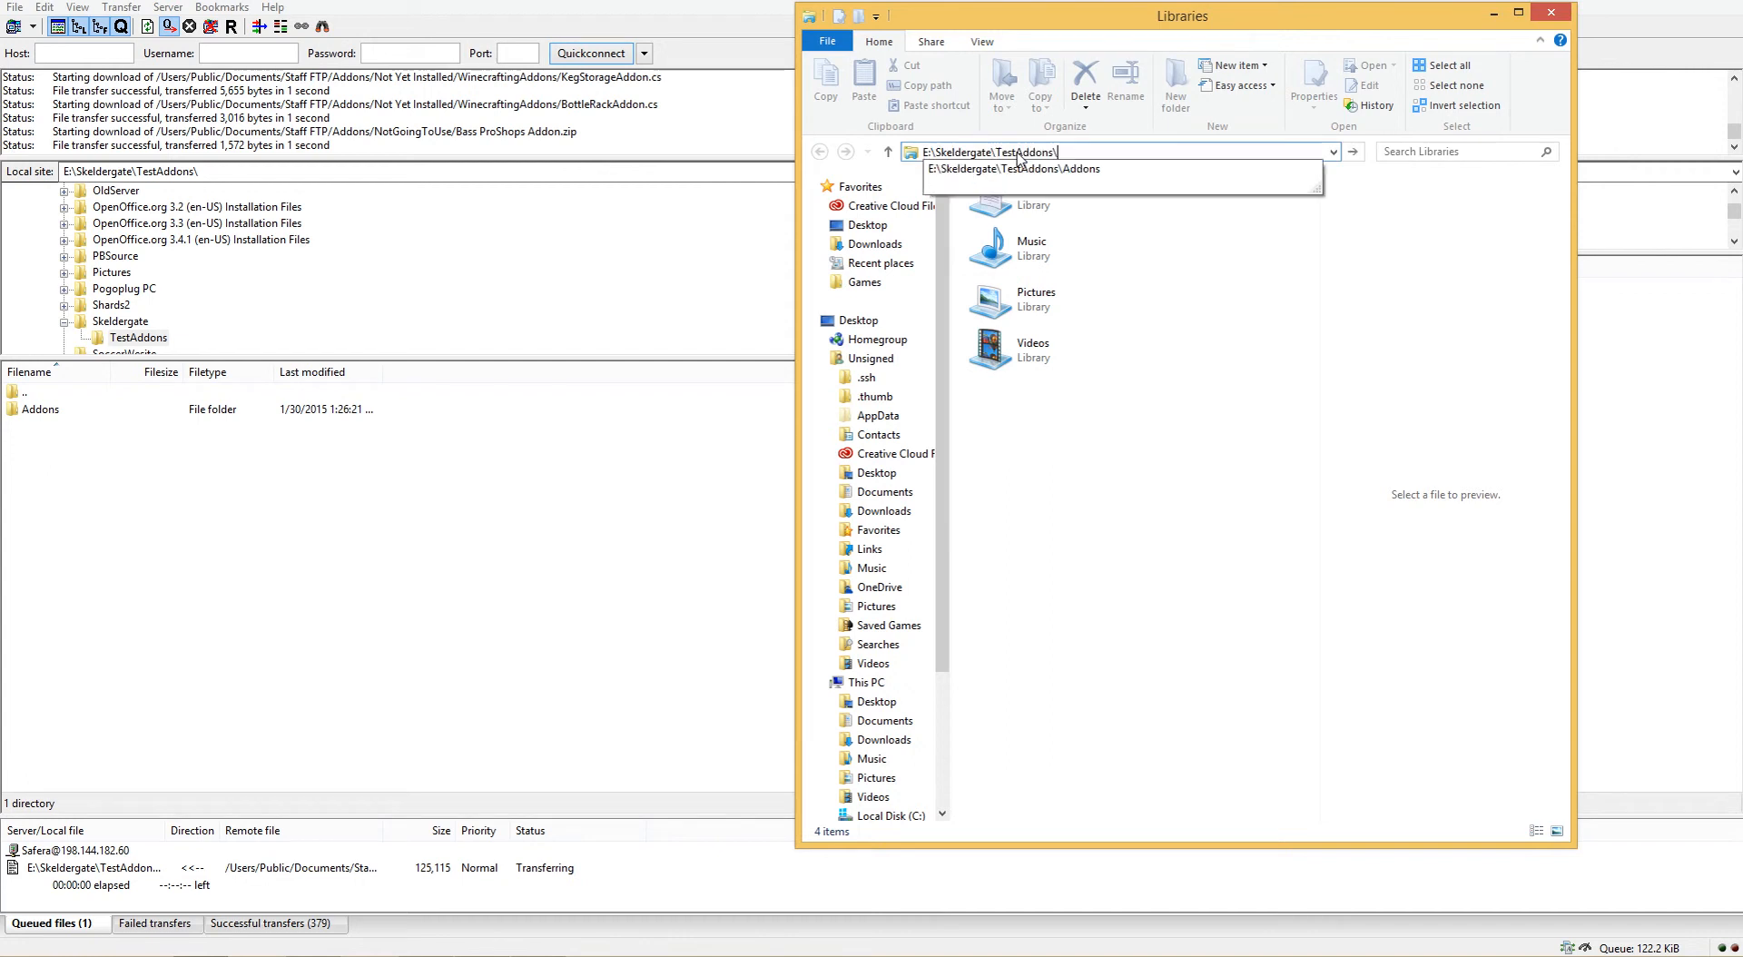
# Step: Browse the Toshiba E: drive to Skeldergate\TestAddons and move the File Explorer window over the local file list
pyautogui.moveTo(944, 345); pyautogui.dragTo(944, 481)
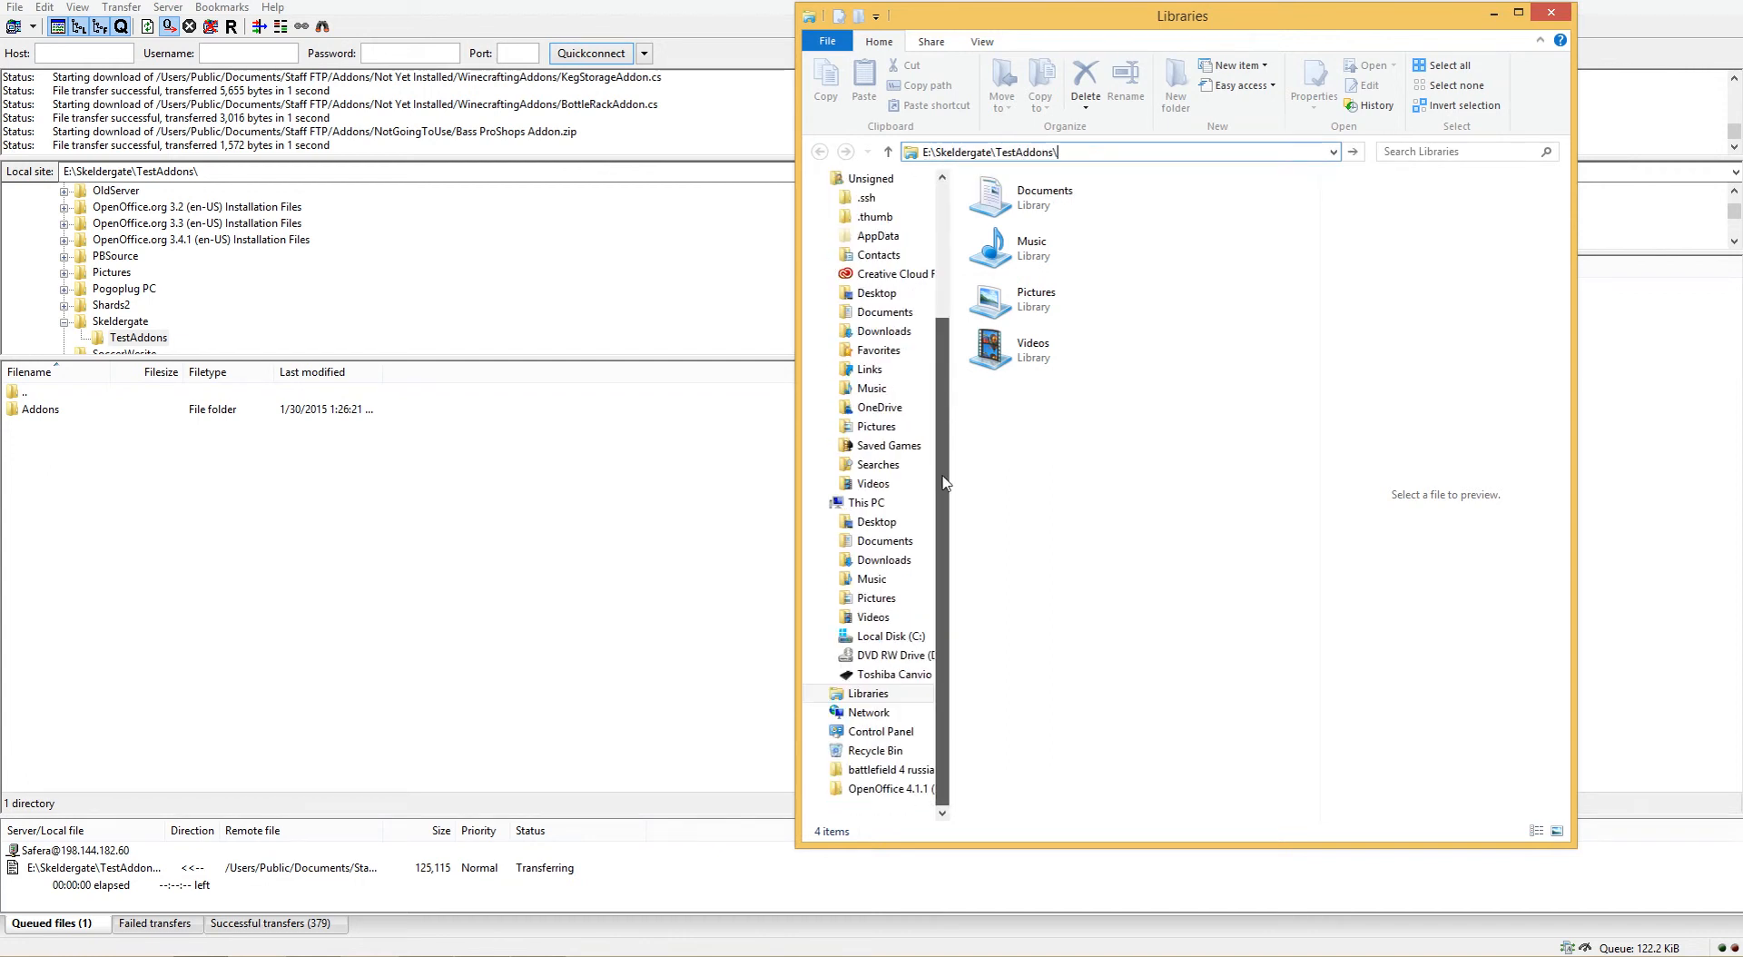
pyautogui.click(850, 679)
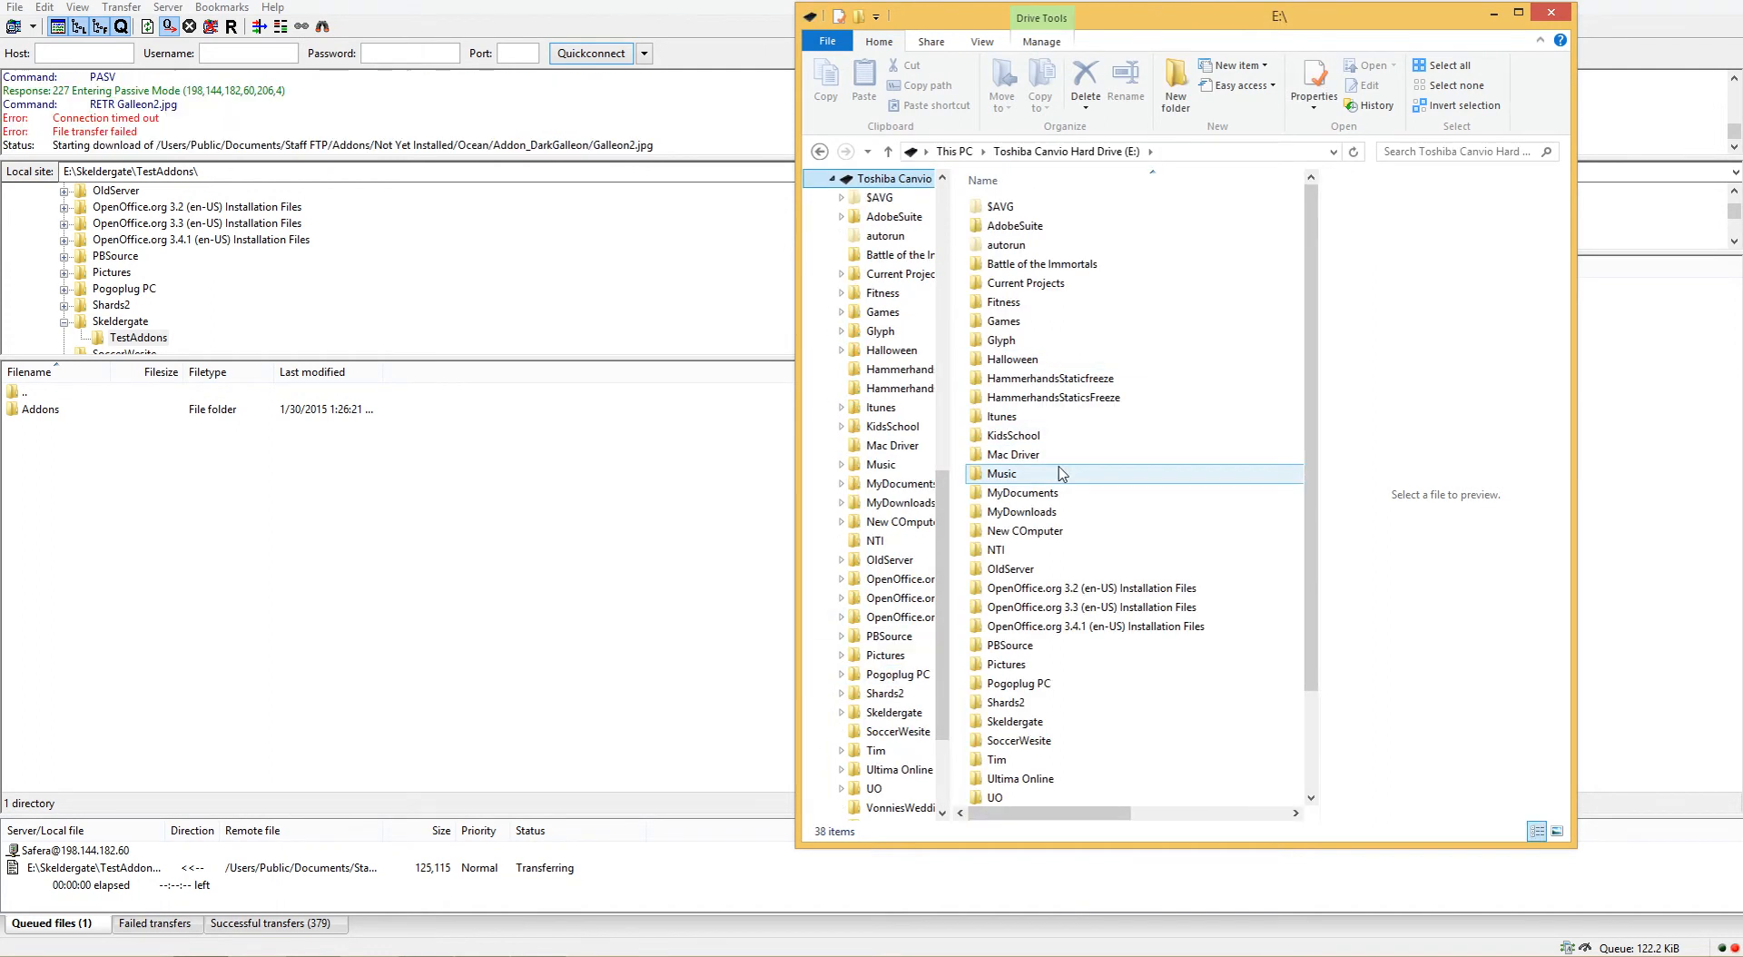
pyautogui.click(1057, 723)
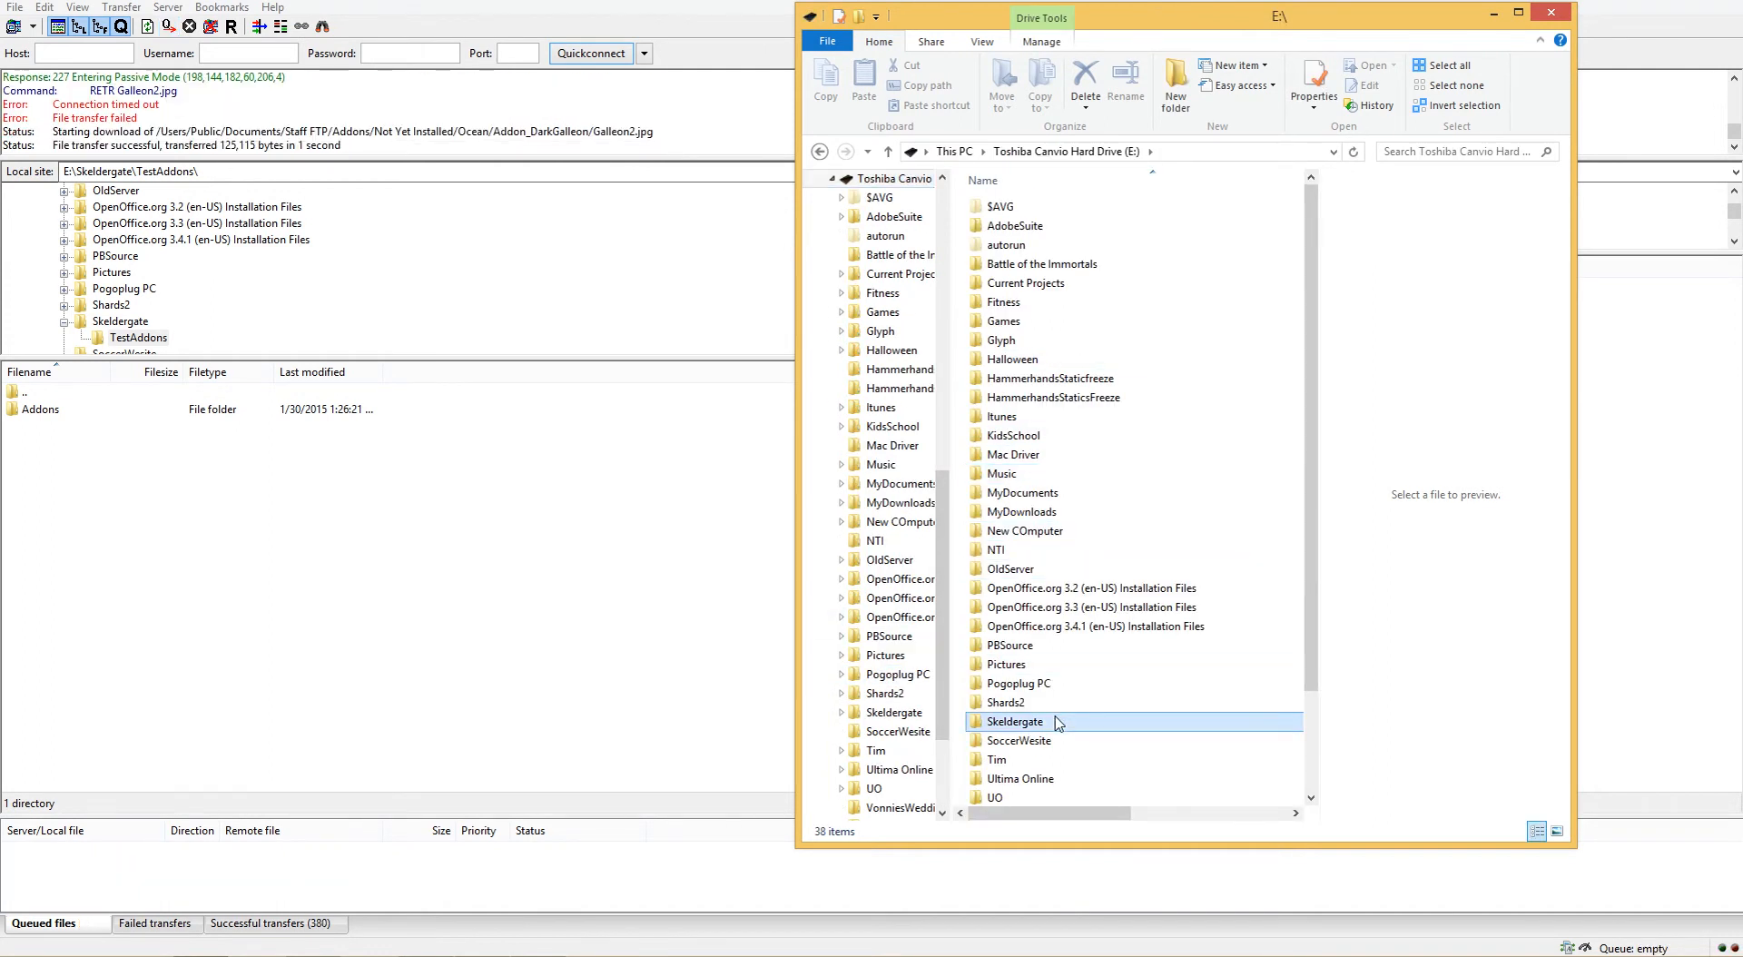
pyautogui.doubleClick(1058, 722)
pyautogui.doubleClick(1052, 208)
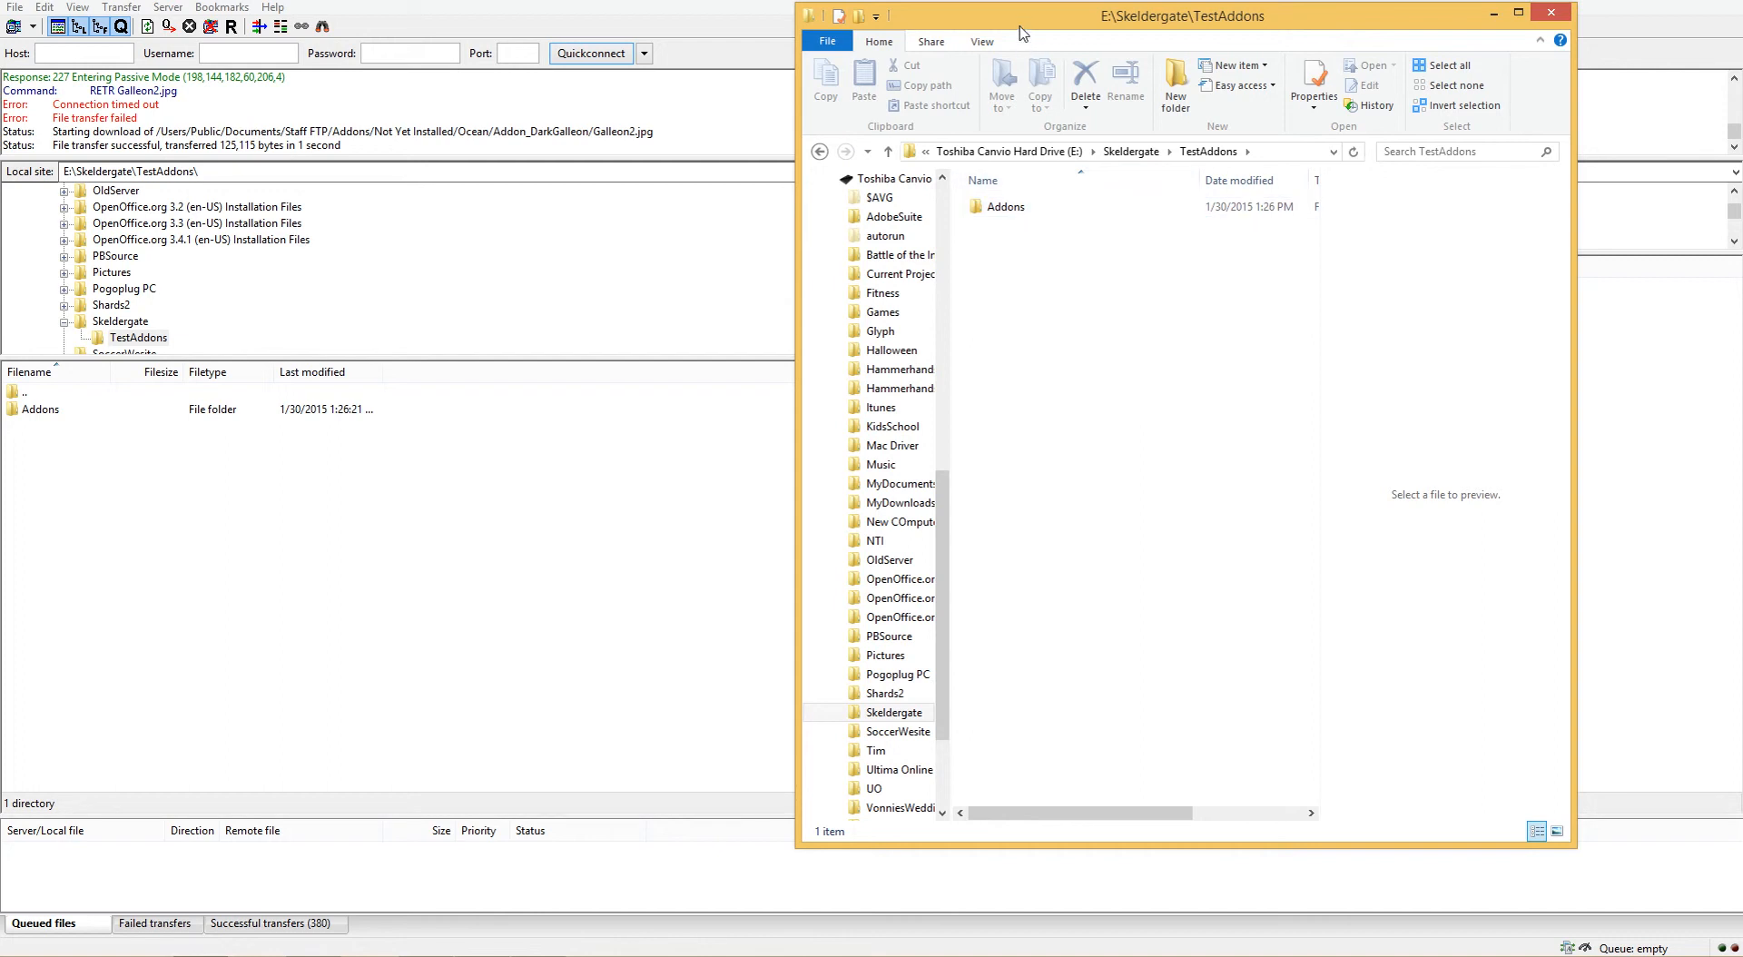
pyautogui.moveTo(1023, 24); pyautogui.dragTo(265, 14)
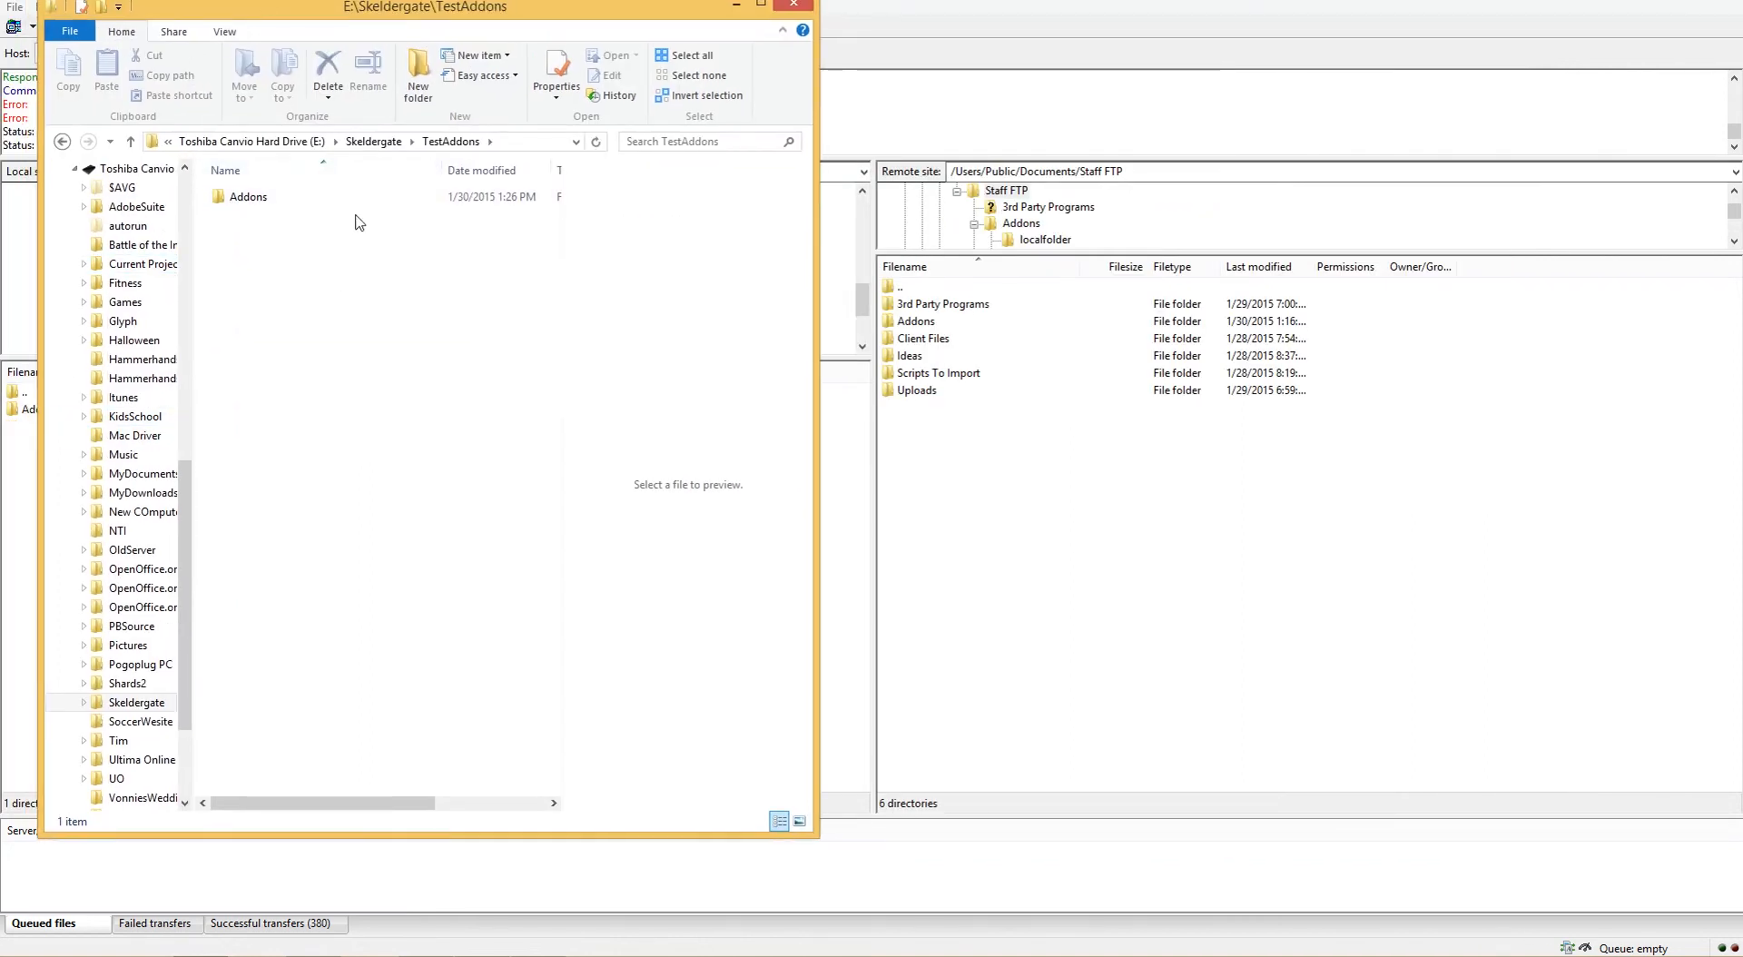
# Step: Compare the downloaded Addons folder with the server's Addons folder and open its Not Yet Installed subfolder on the server
pyautogui.doubleClick(243, 199)
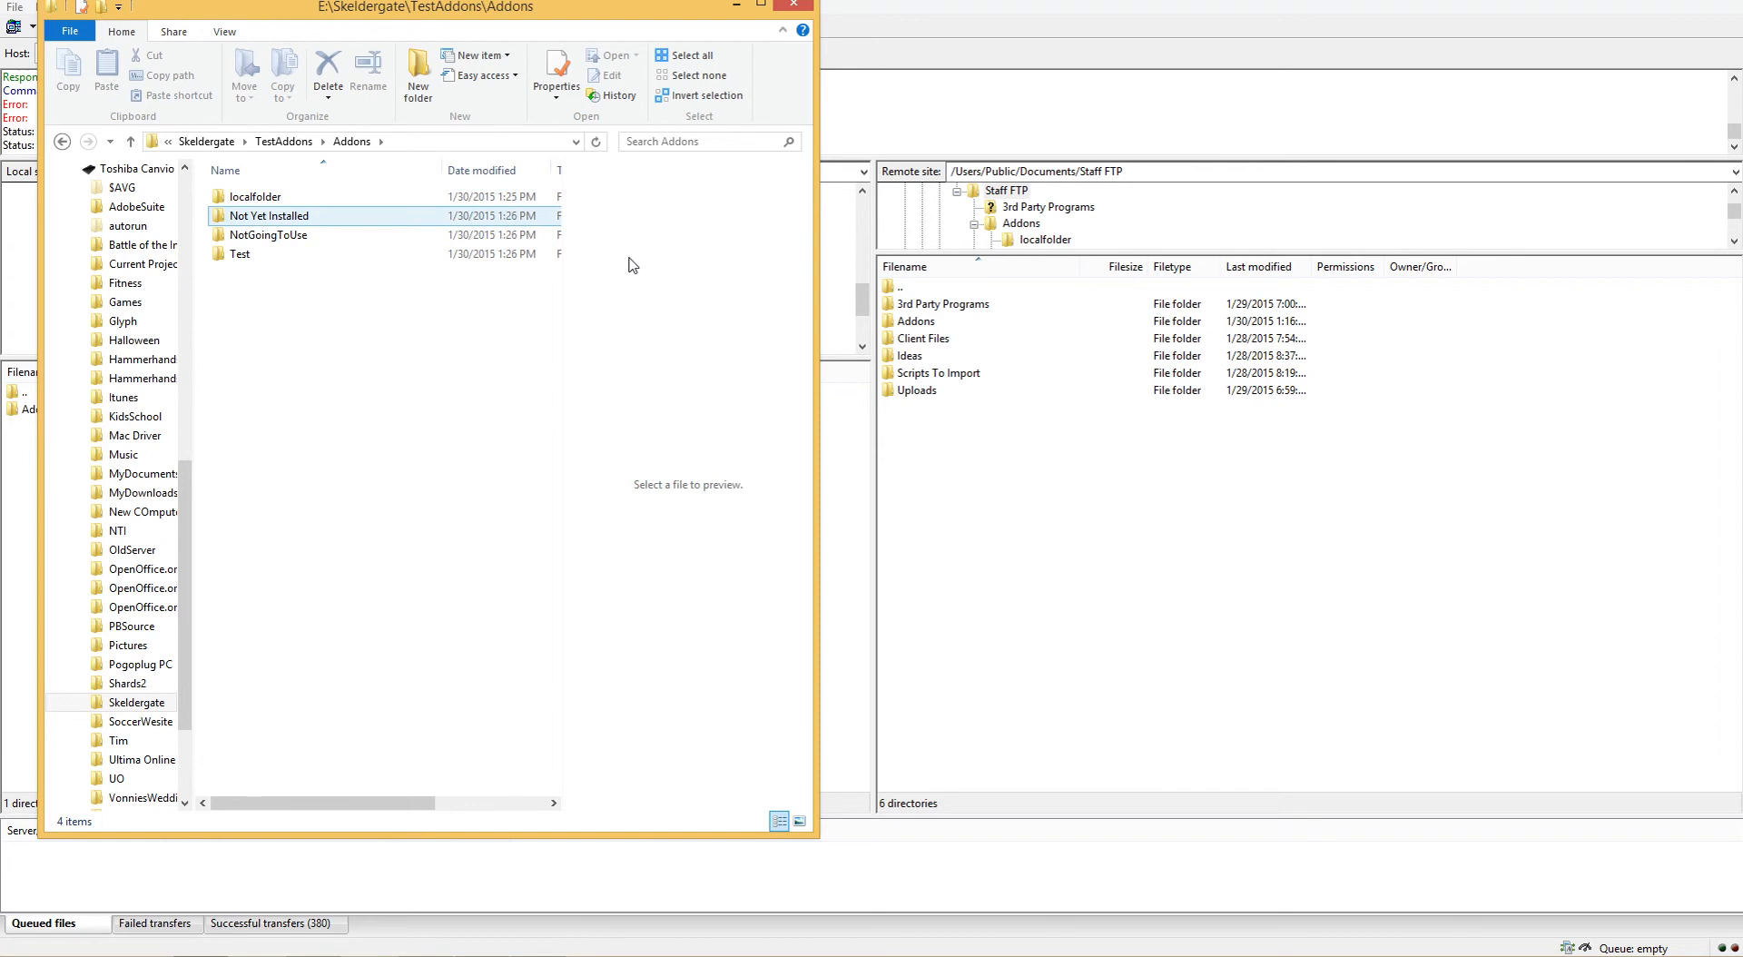
pyautogui.doubleClick(913, 329)
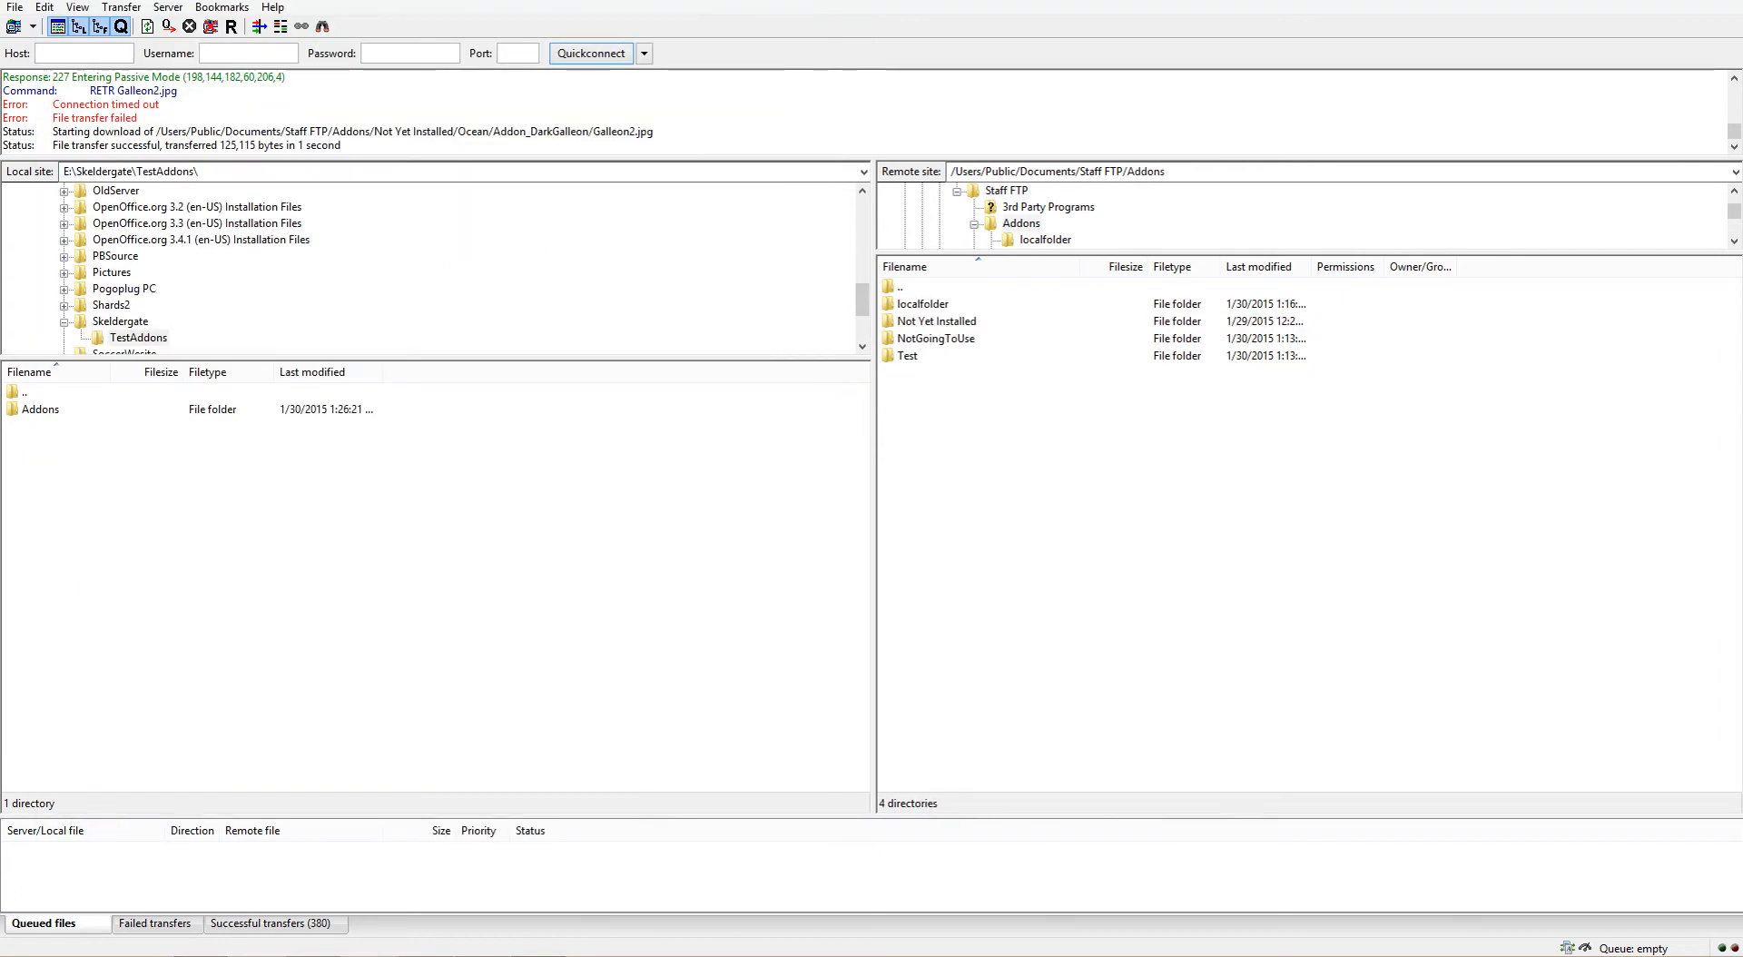
pyautogui.click(201, 944)
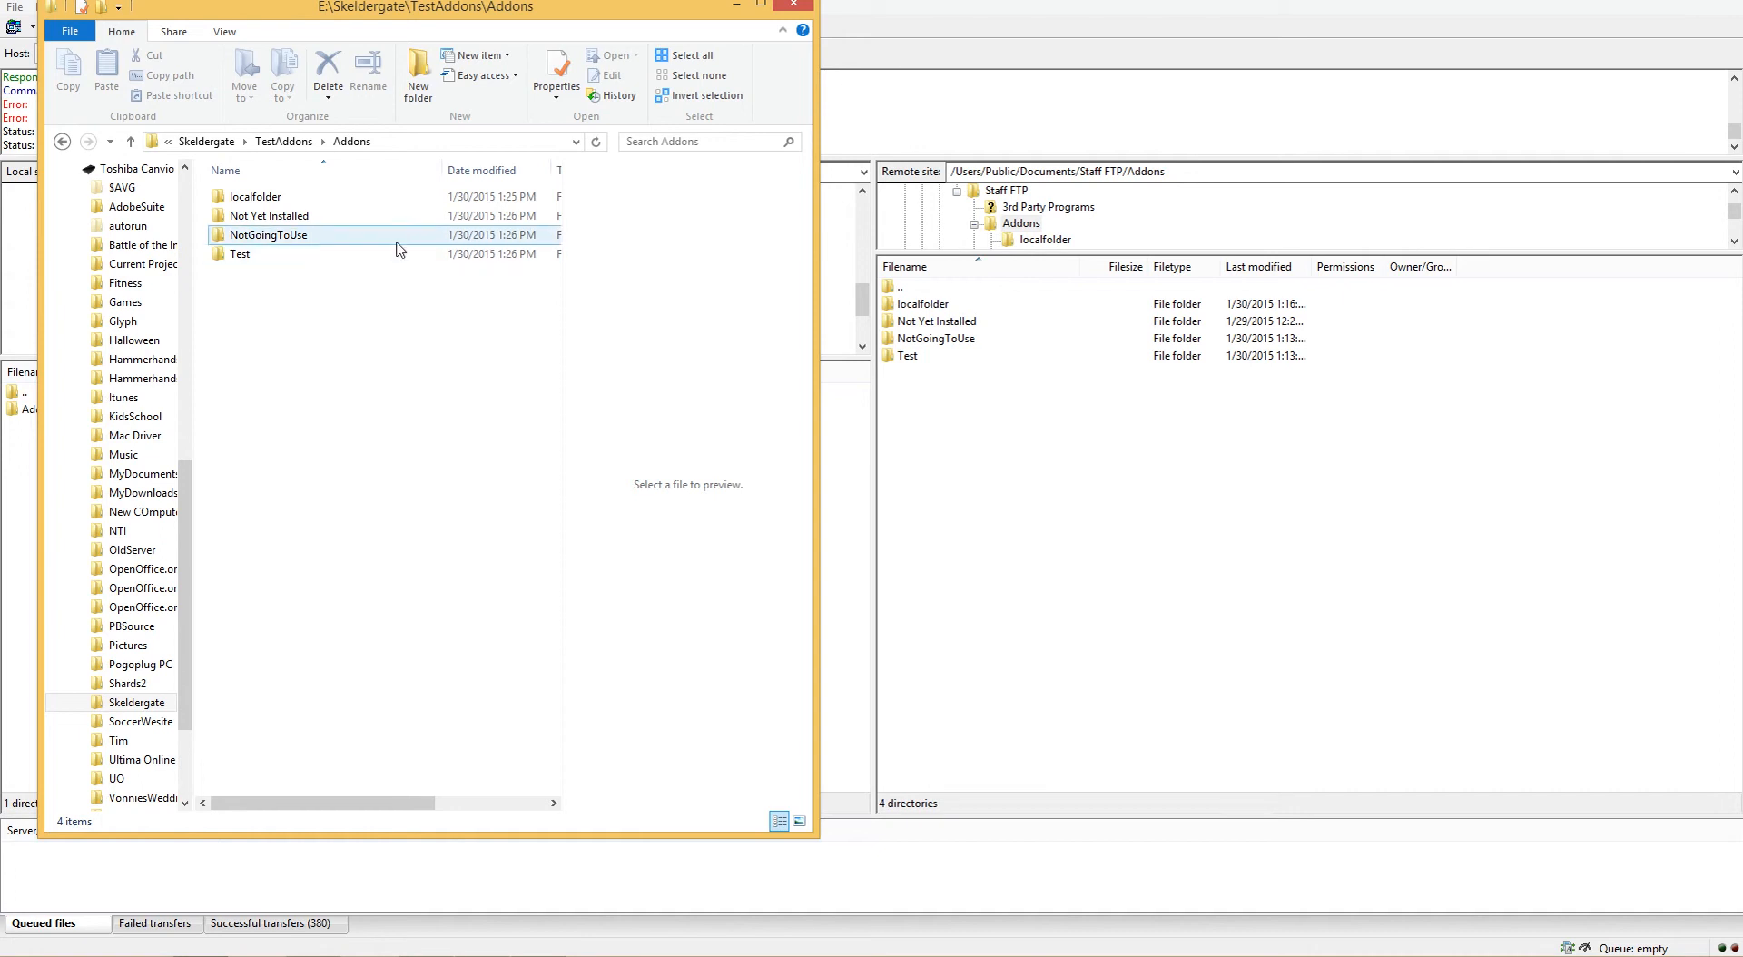
pyautogui.click(944, 323)
pyautogui.doubleClick(944, 321)
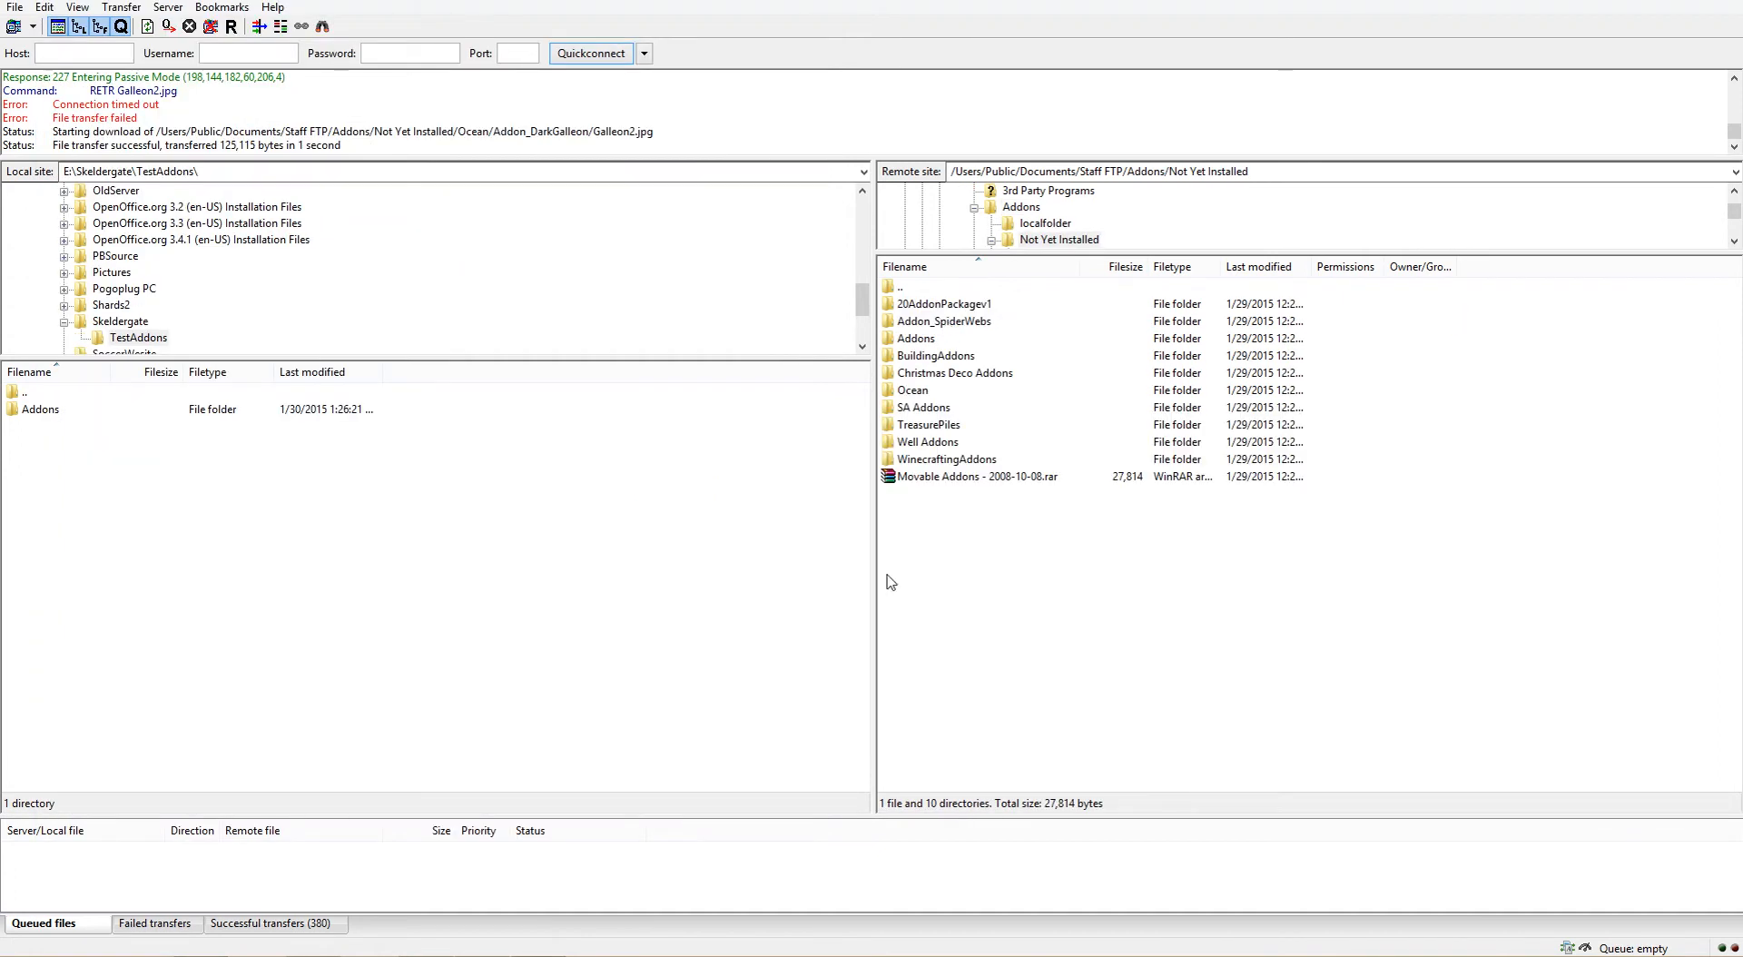
# Step: Return to the local TestAddons folder in File Explorer and create a new folder named NotGoingToUseTheseAddons
pyautogui.moveTo(131, 949)
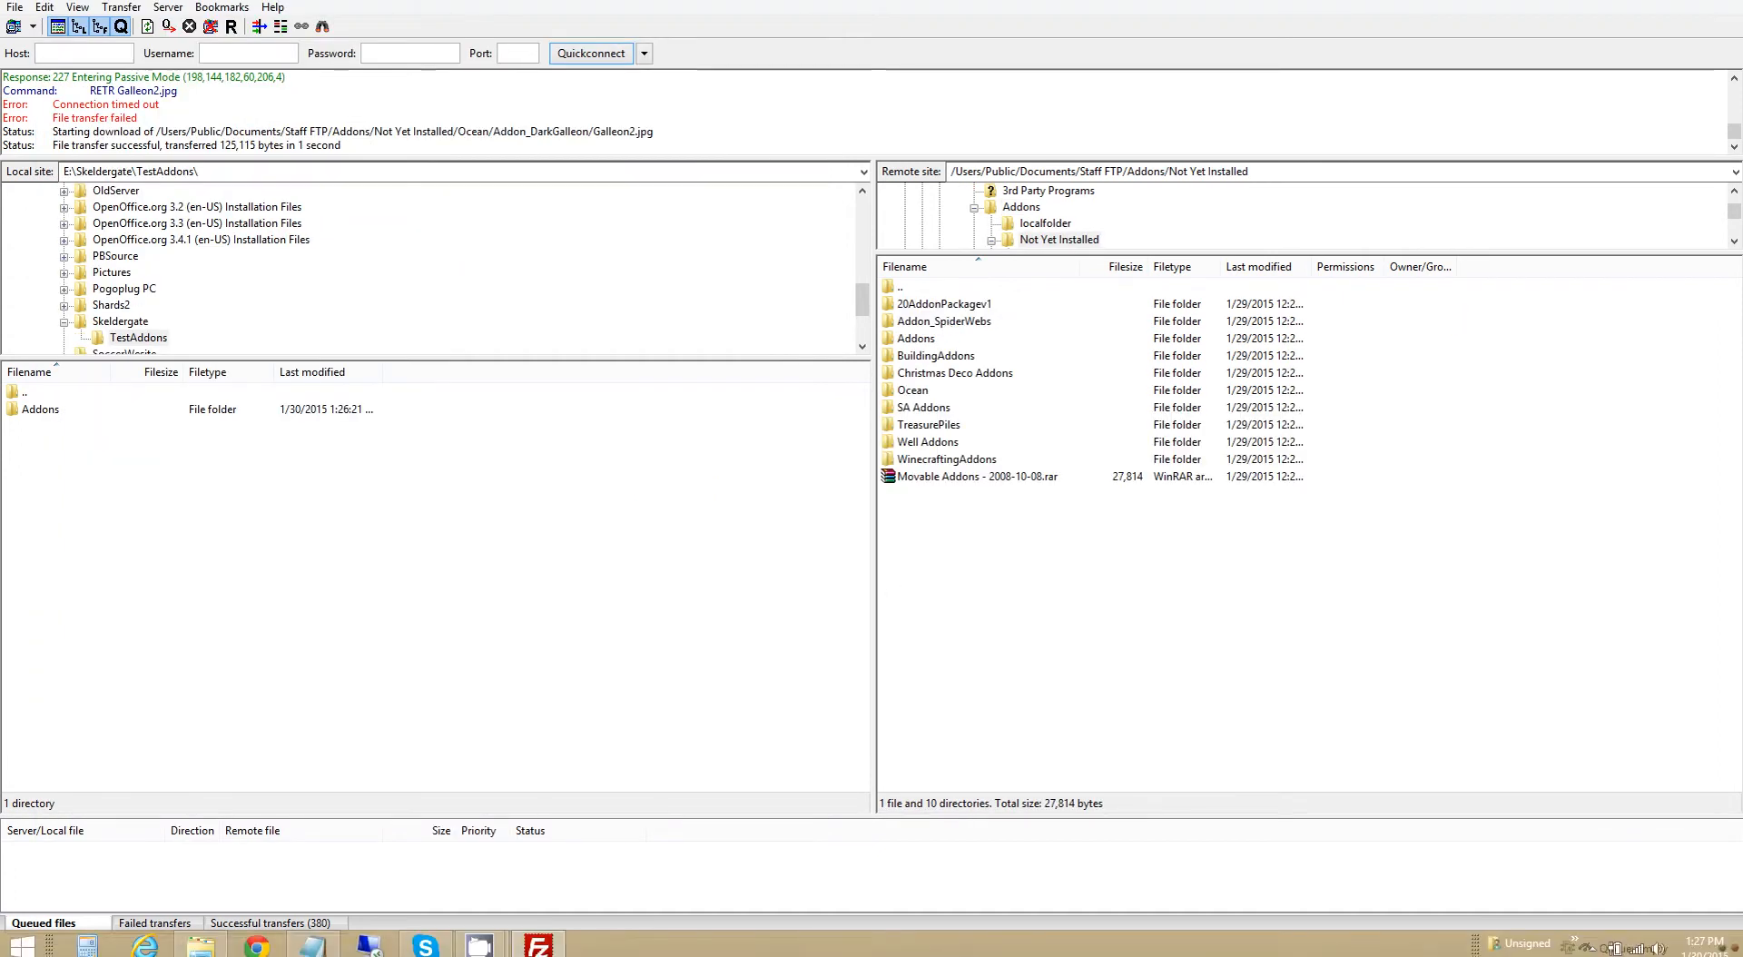
pyautogui.click(199, 940)
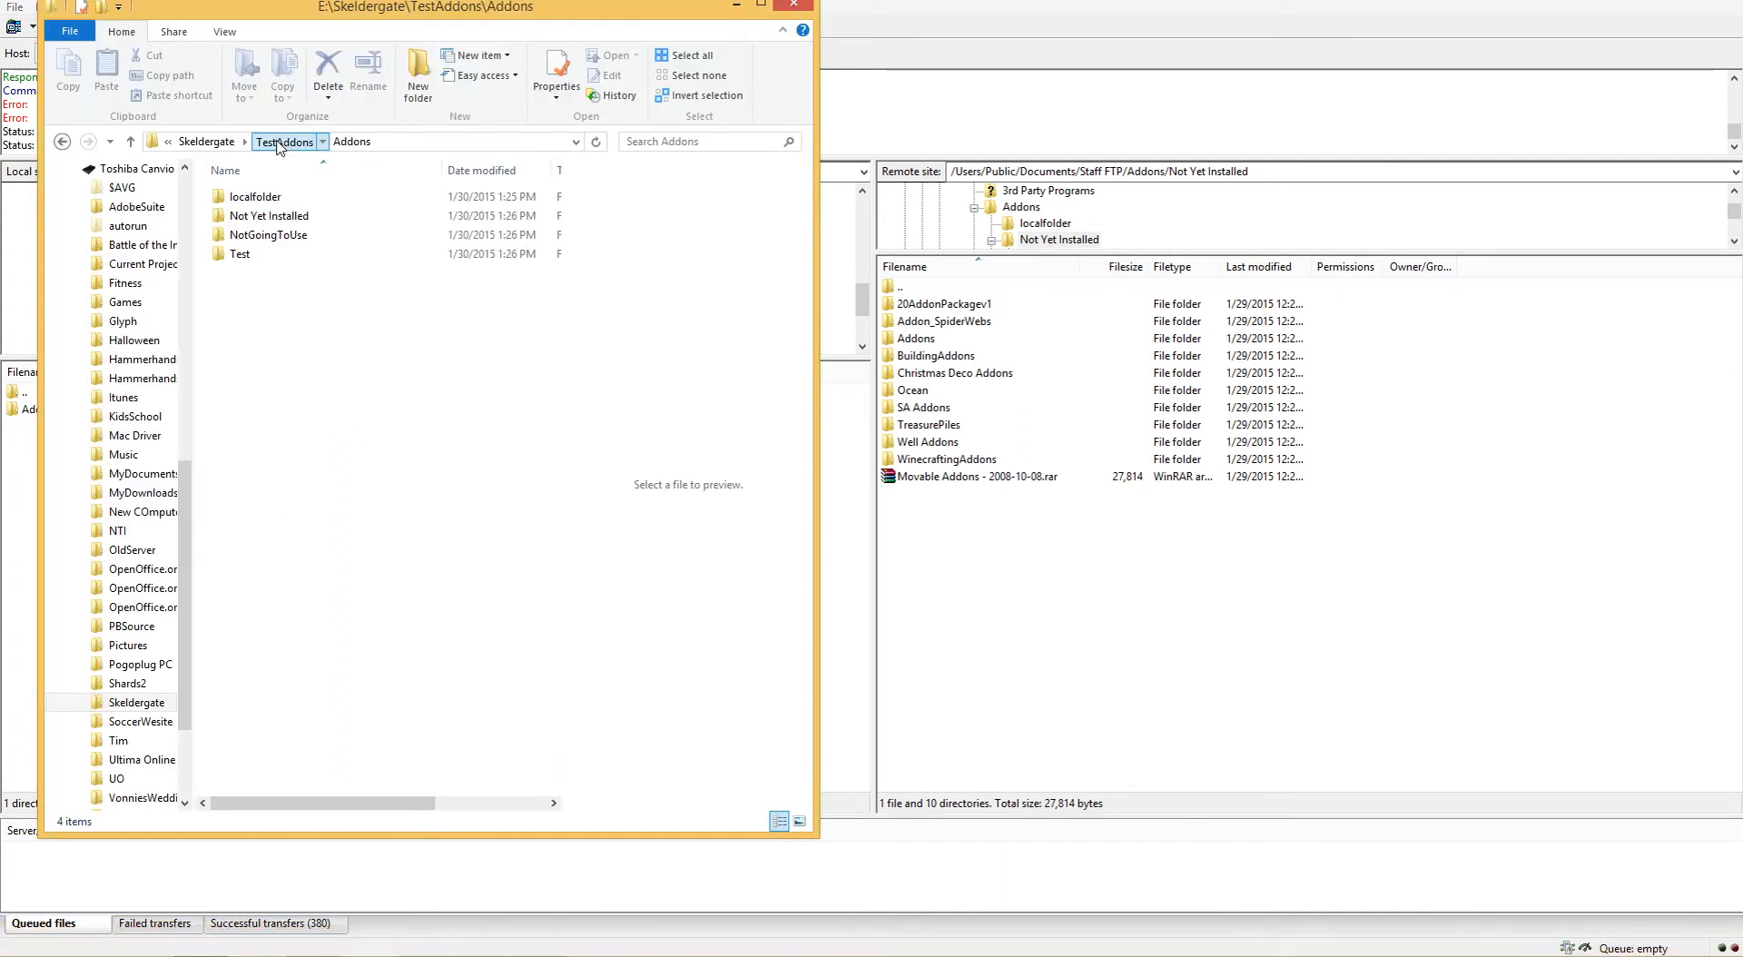
pyautogui.click(283, 141)
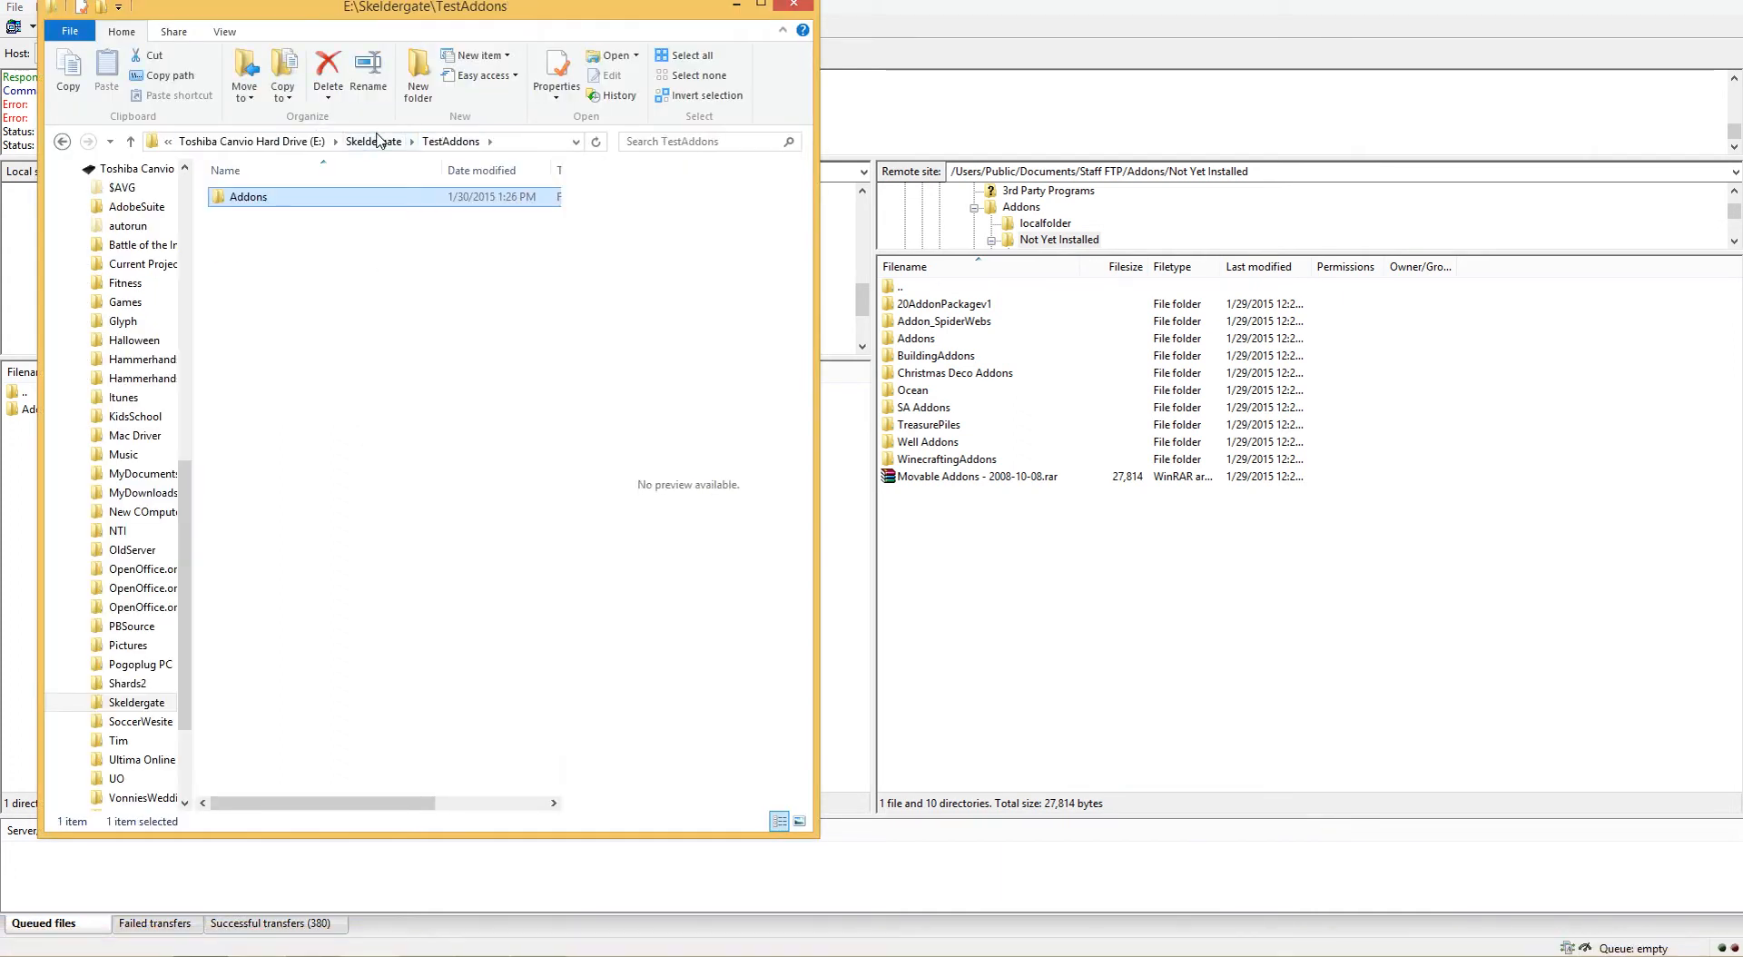
pyautogui.click(378, 141)
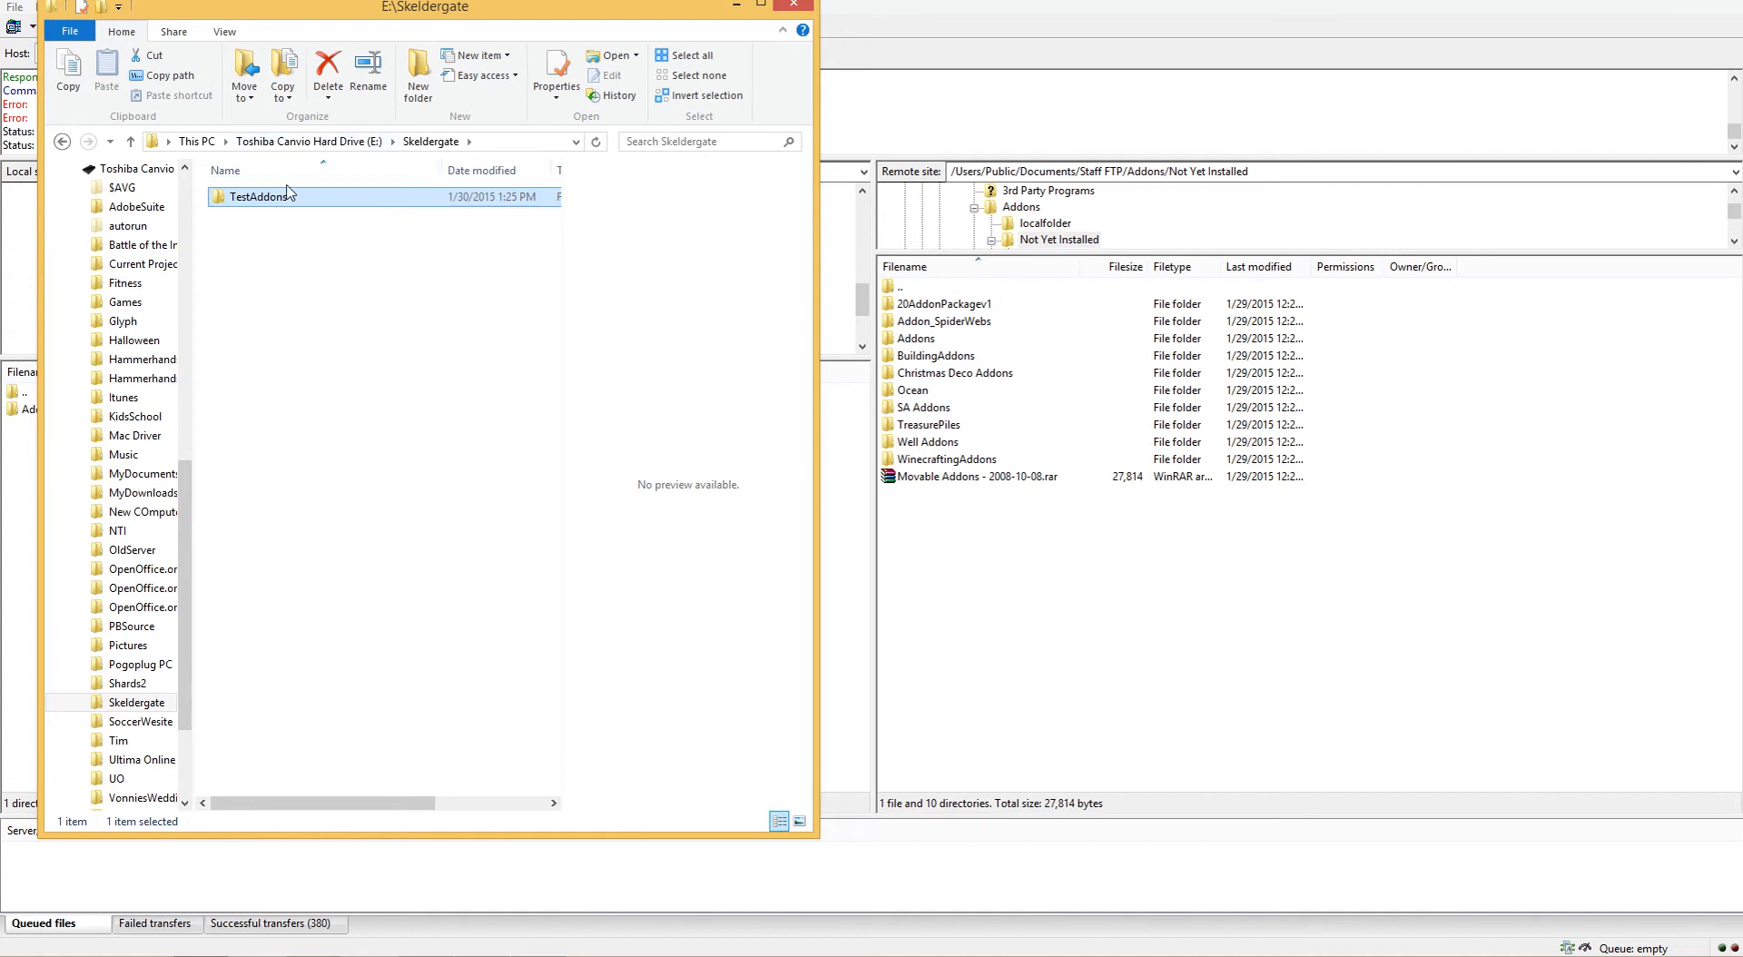
pyautogui.doubleClick(255, 202)
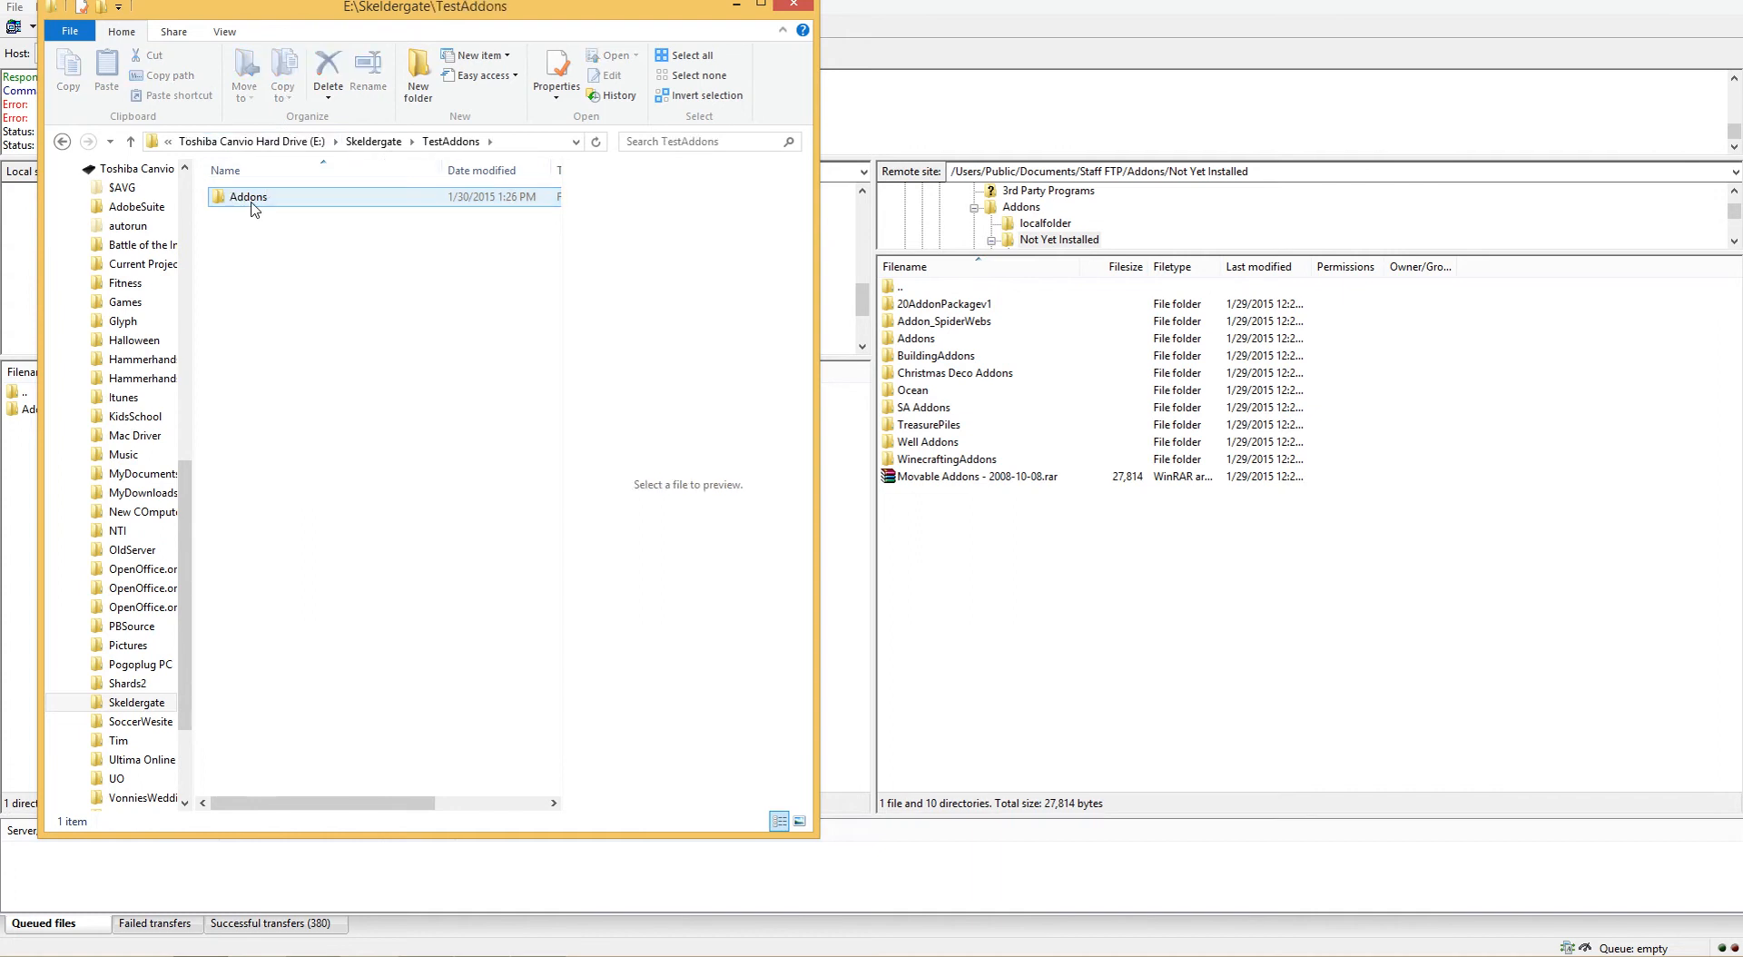
pyautogui.rightClick(272, 236)
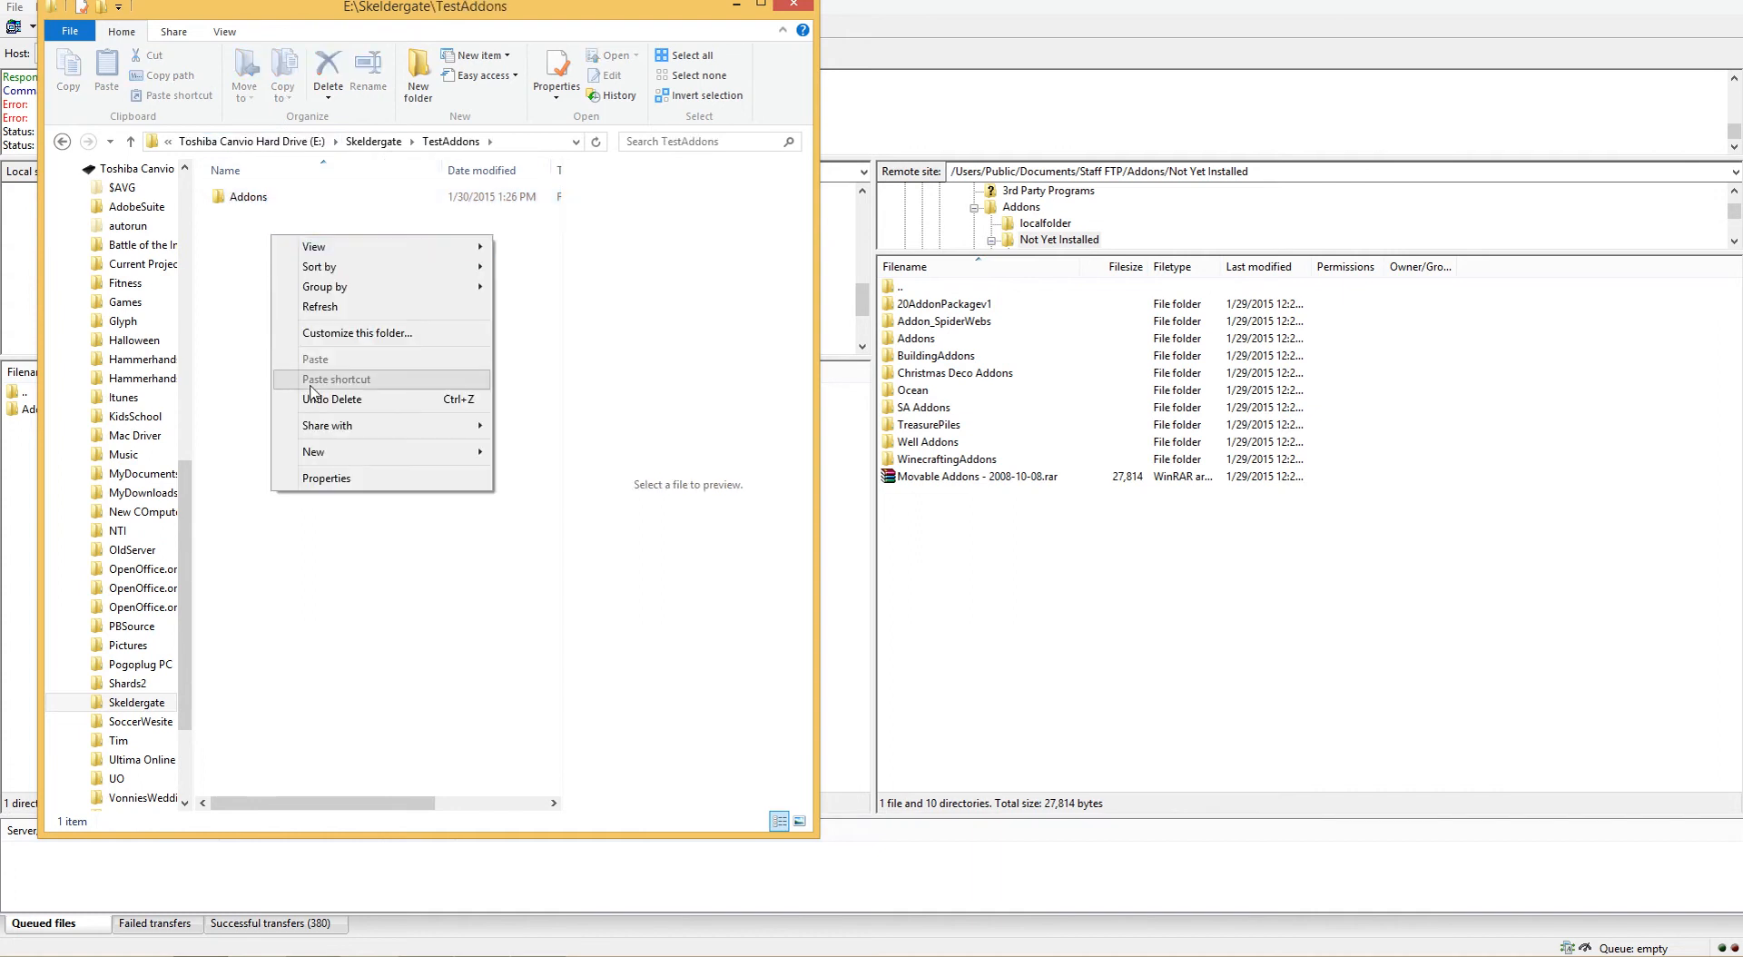
pyautogui.moveTo(467, 451)
pyautogui.click(531, 453)
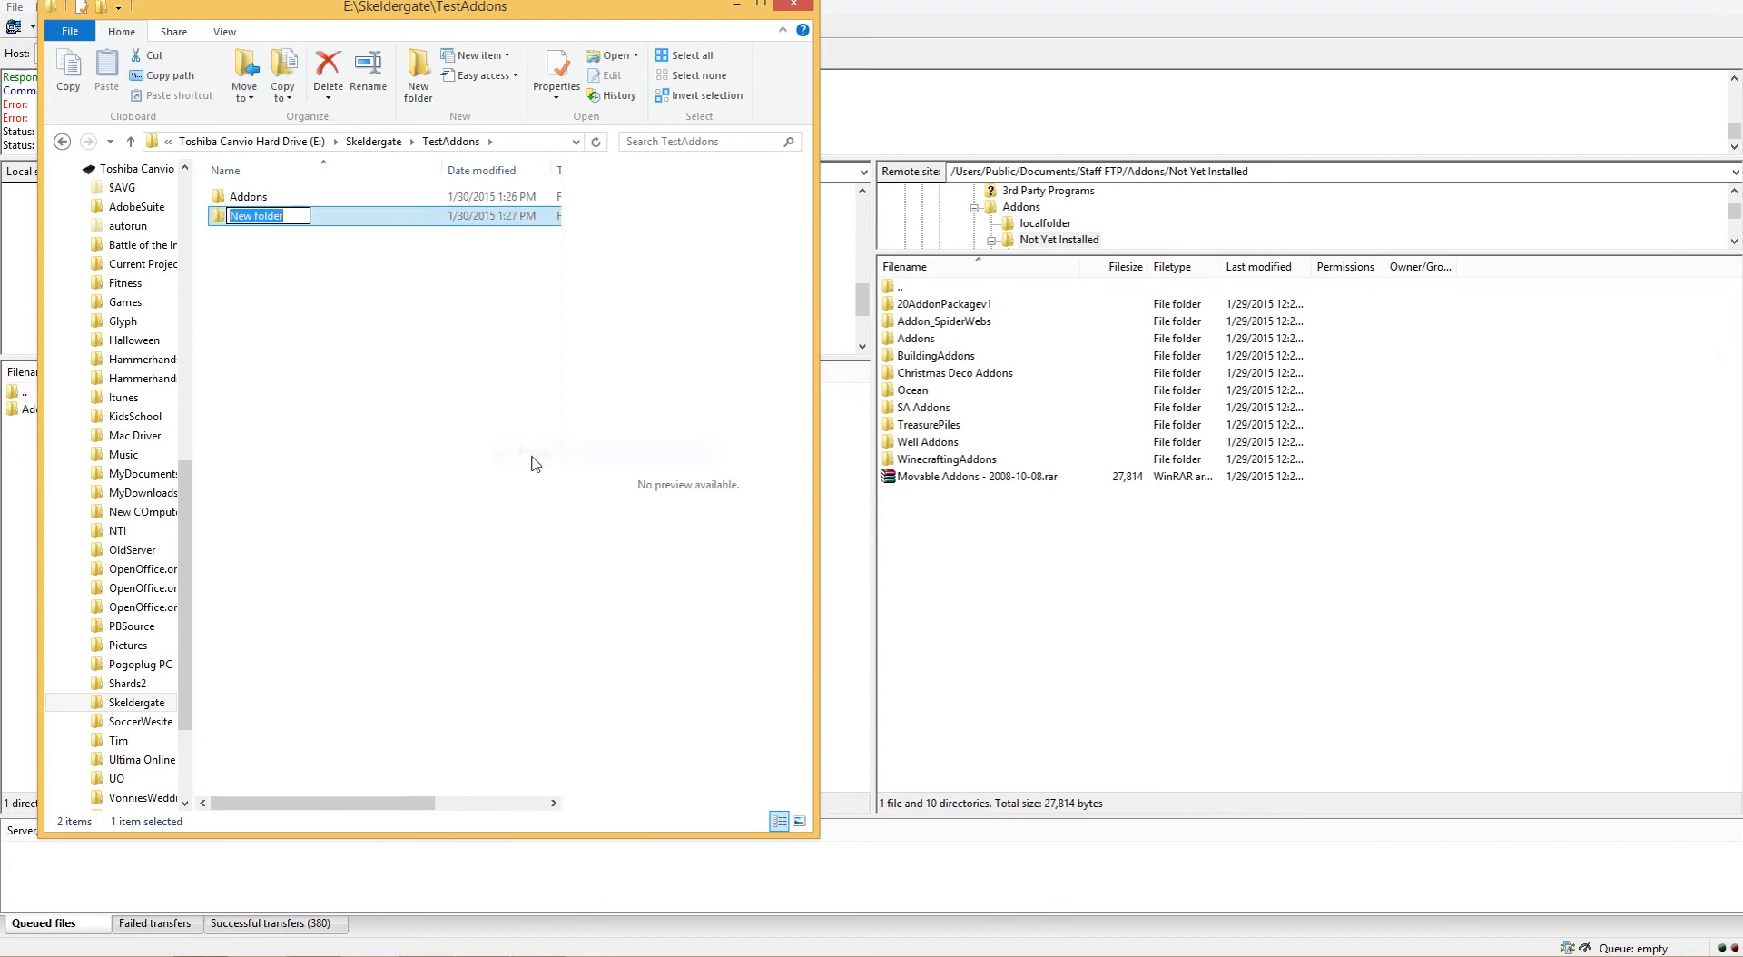
pyautogui.write('NotGoingToUseThe')
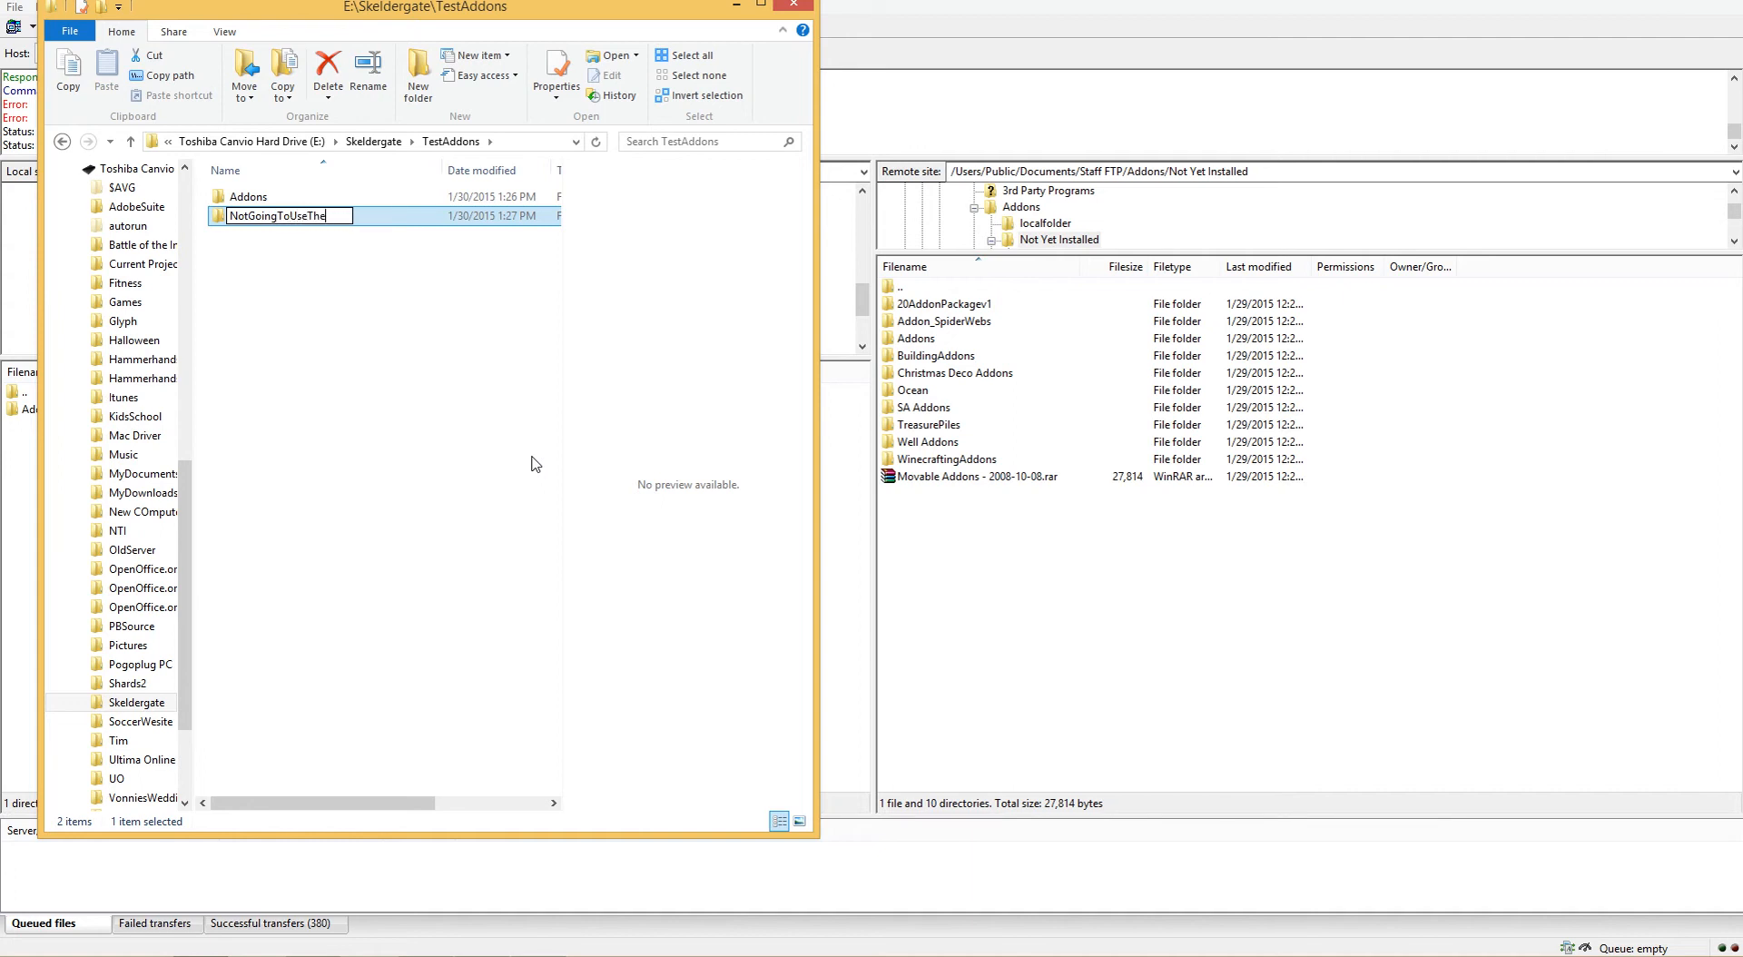
pyautogui.write('seAddons')
pyautogui.press('Return')
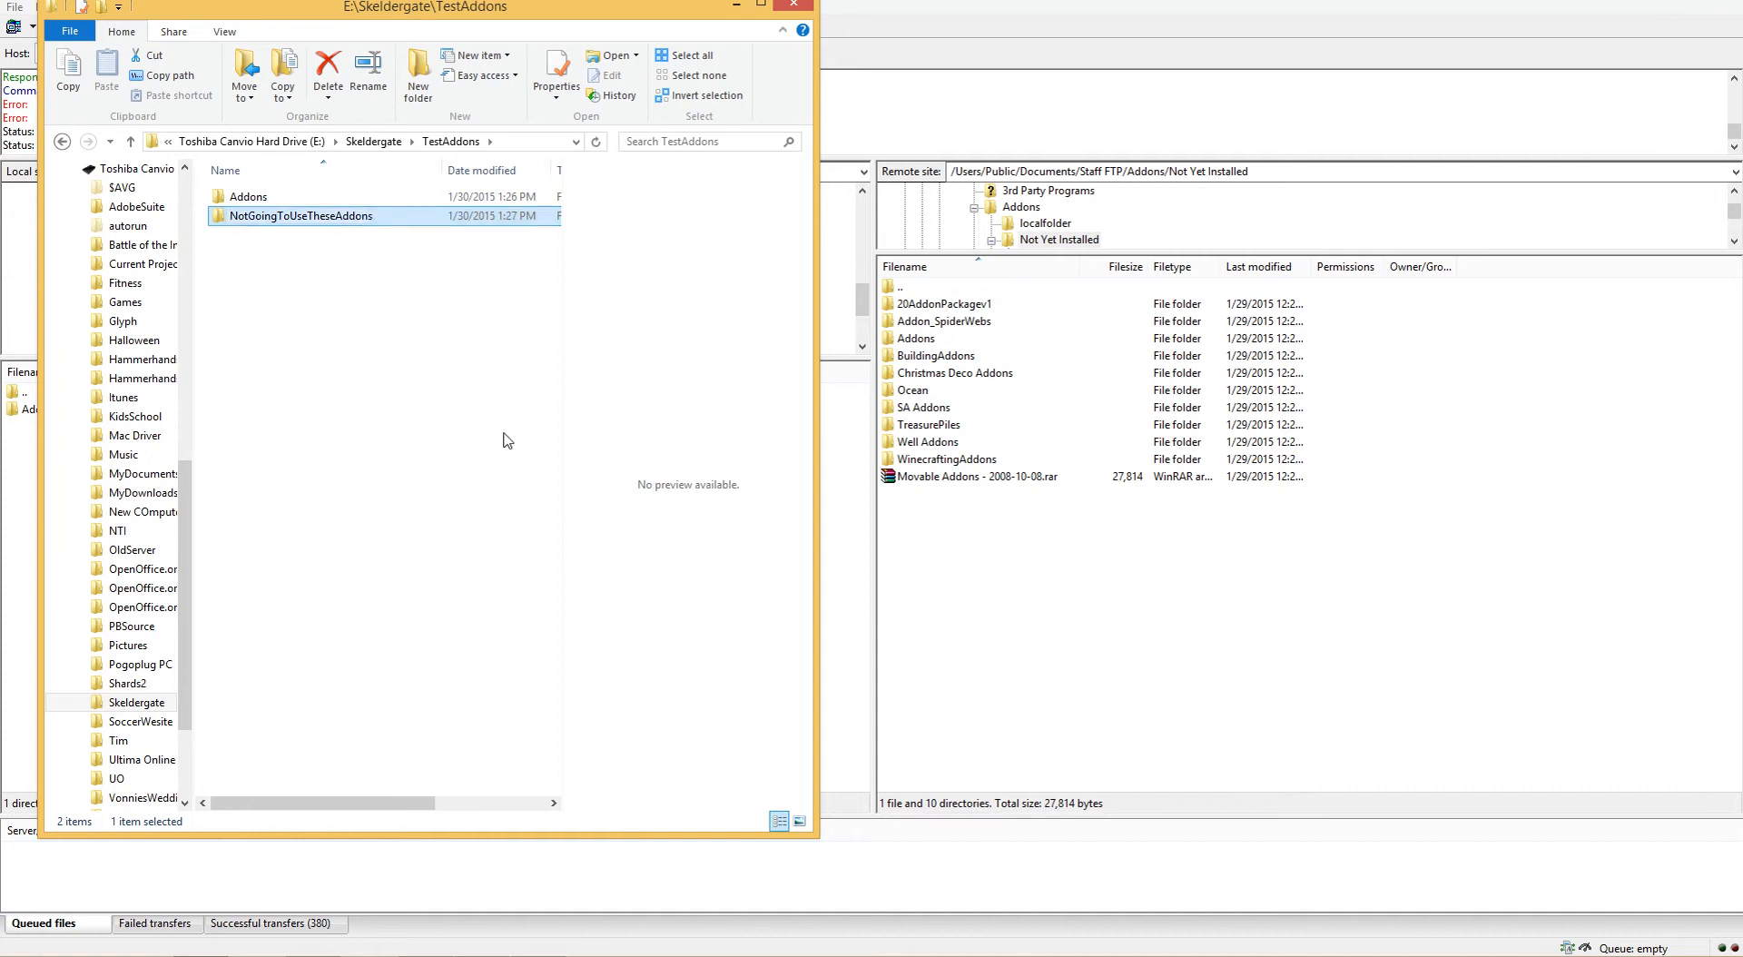
# Step: Check the contents of the local Addons folder, and create a new folder named StoveAddons beside it in TestAddons
pyautogui.doubleClick(237, 201)
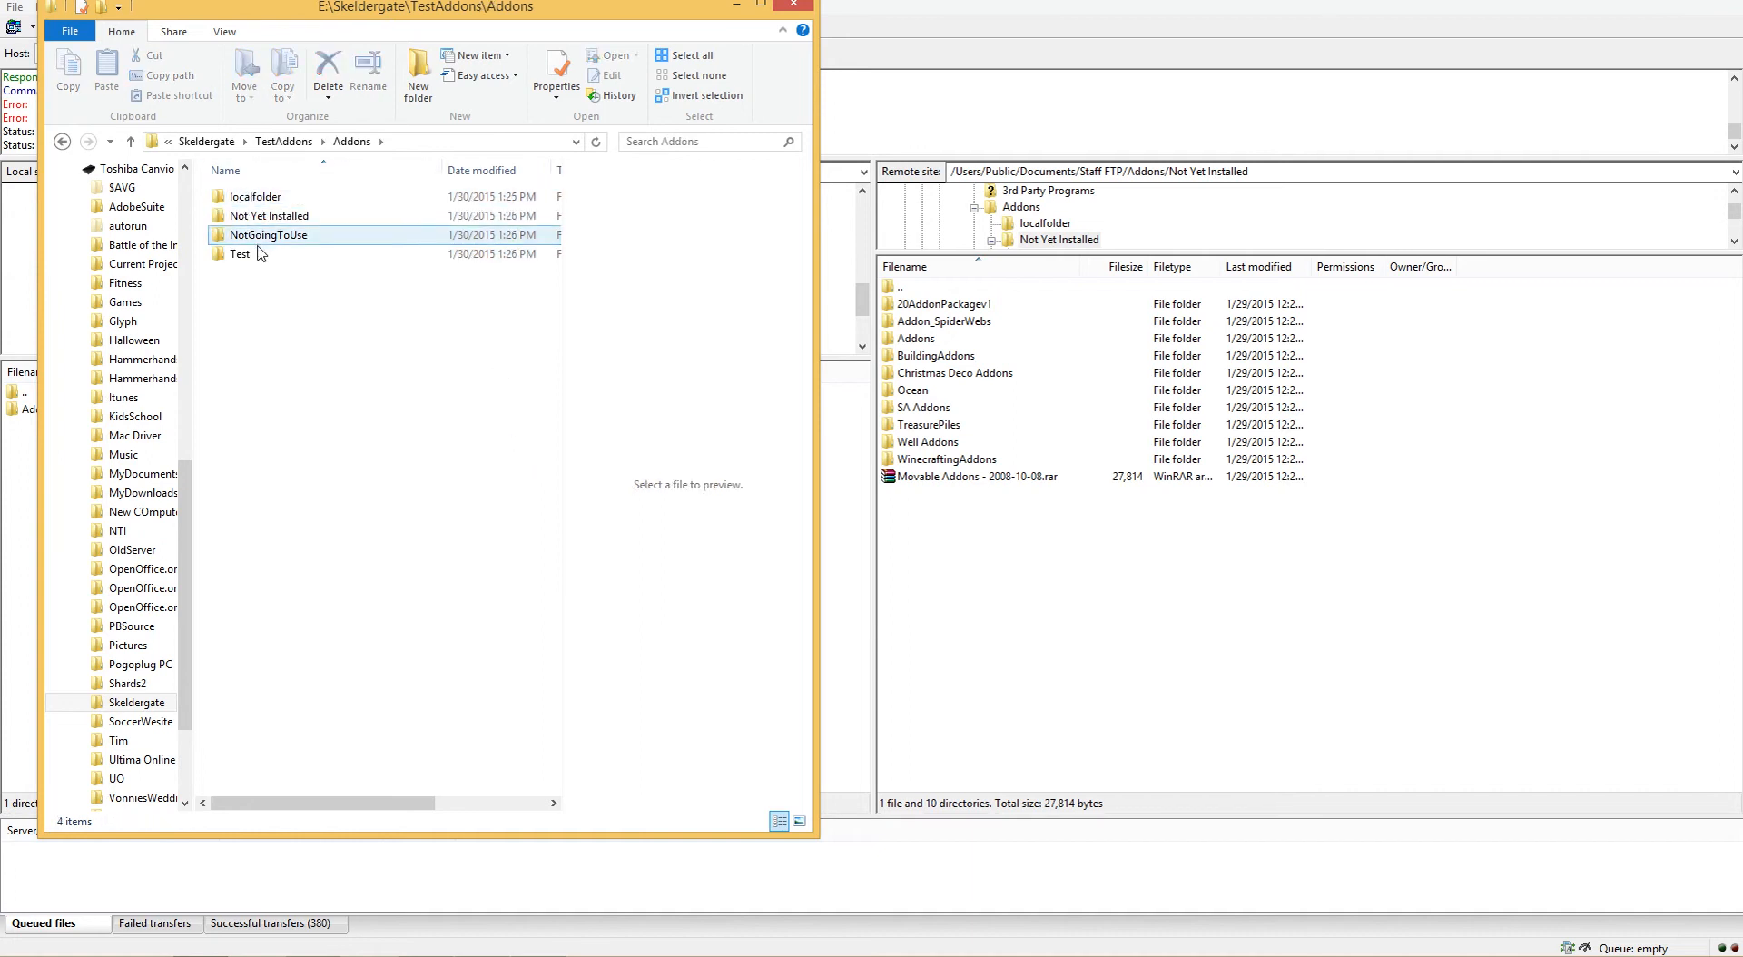
pyautogui.click(283, 141)
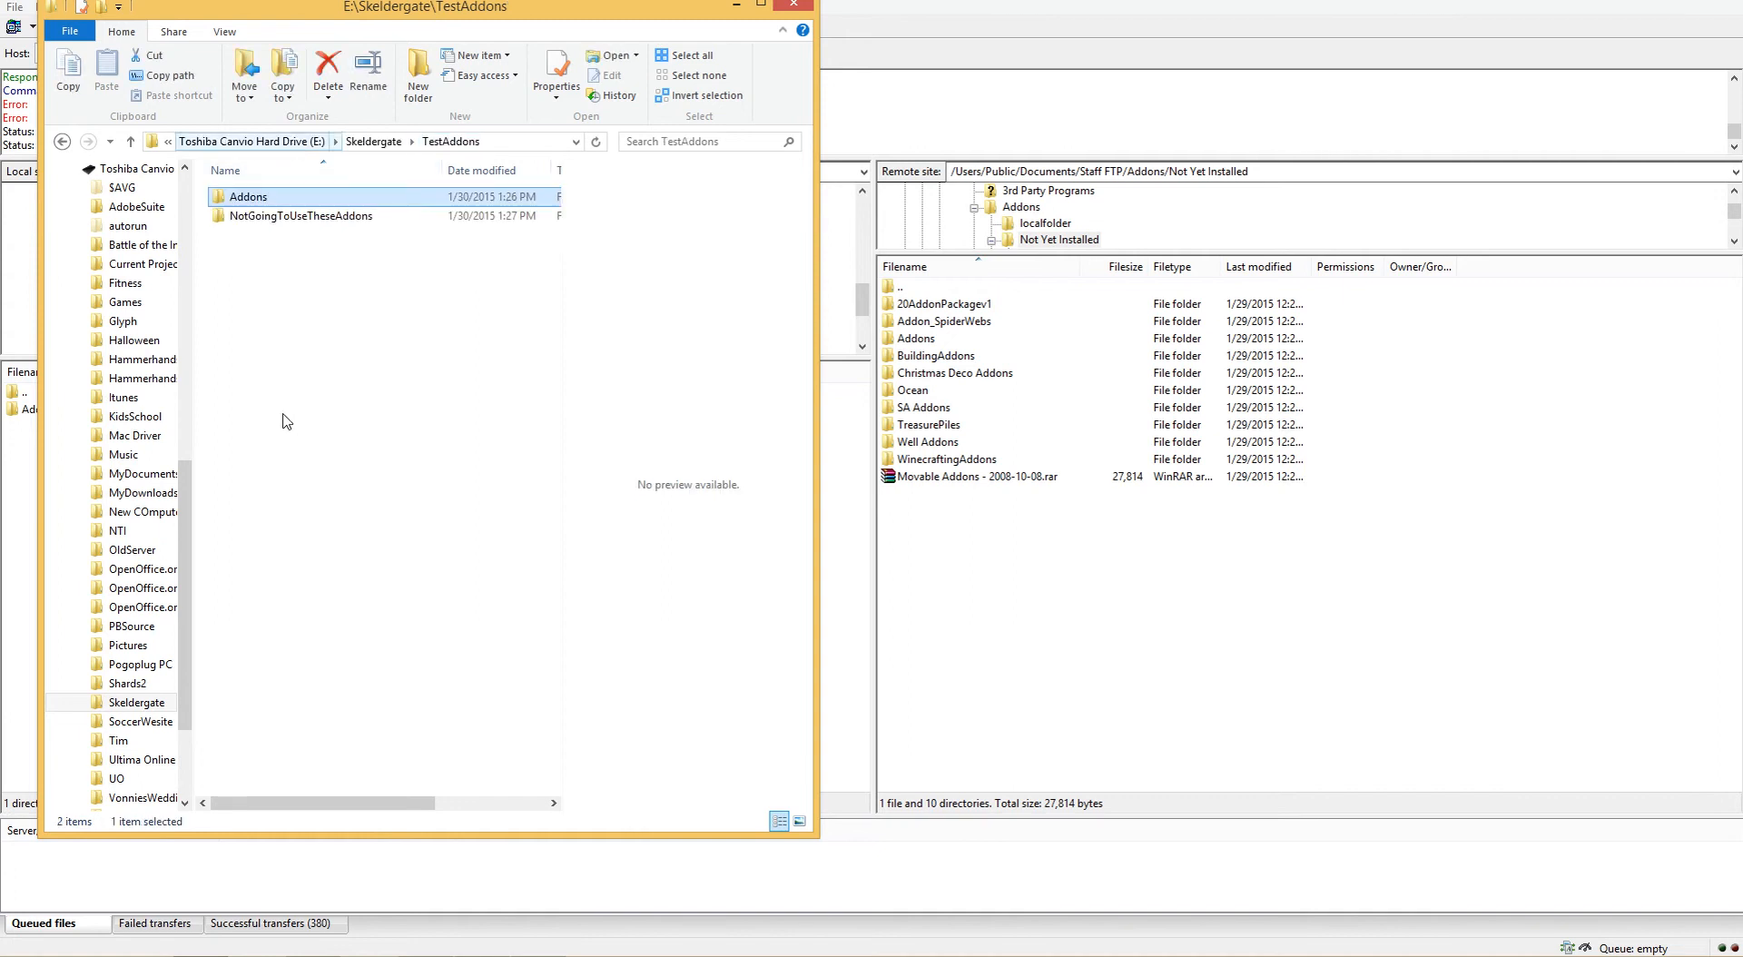
pyautogui.rightClick(320, 354)
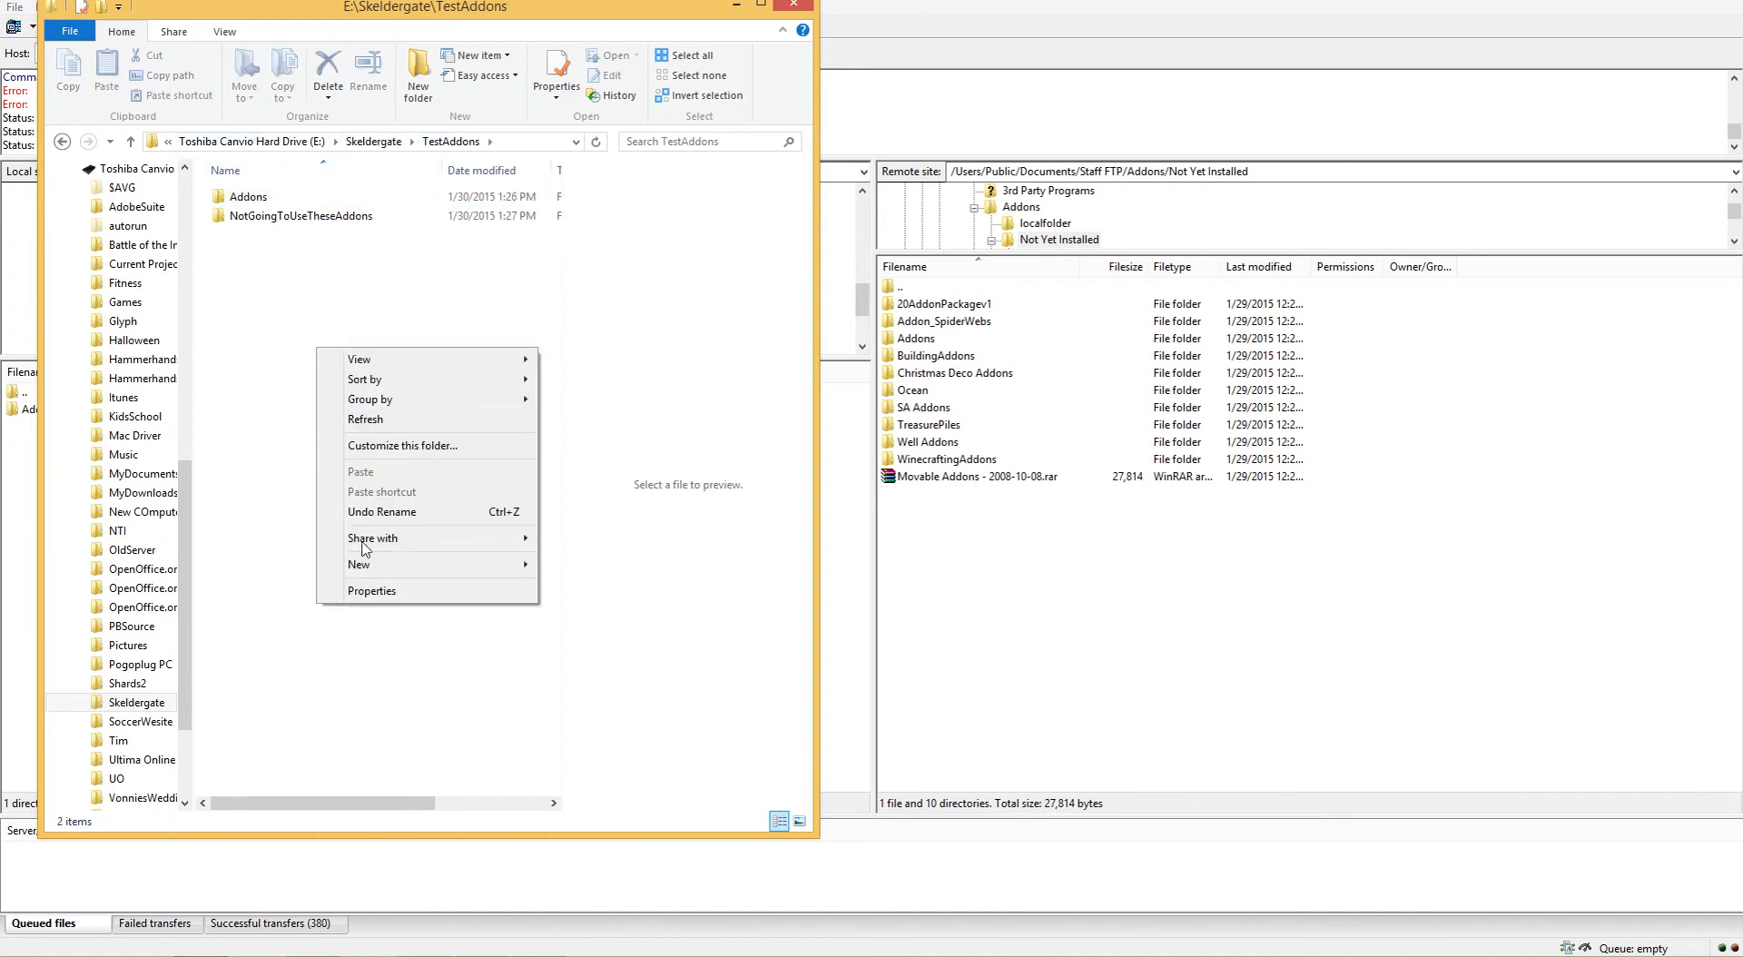
pyautogui.moveTo(365, 562)
pyautogui.click(733, 567)
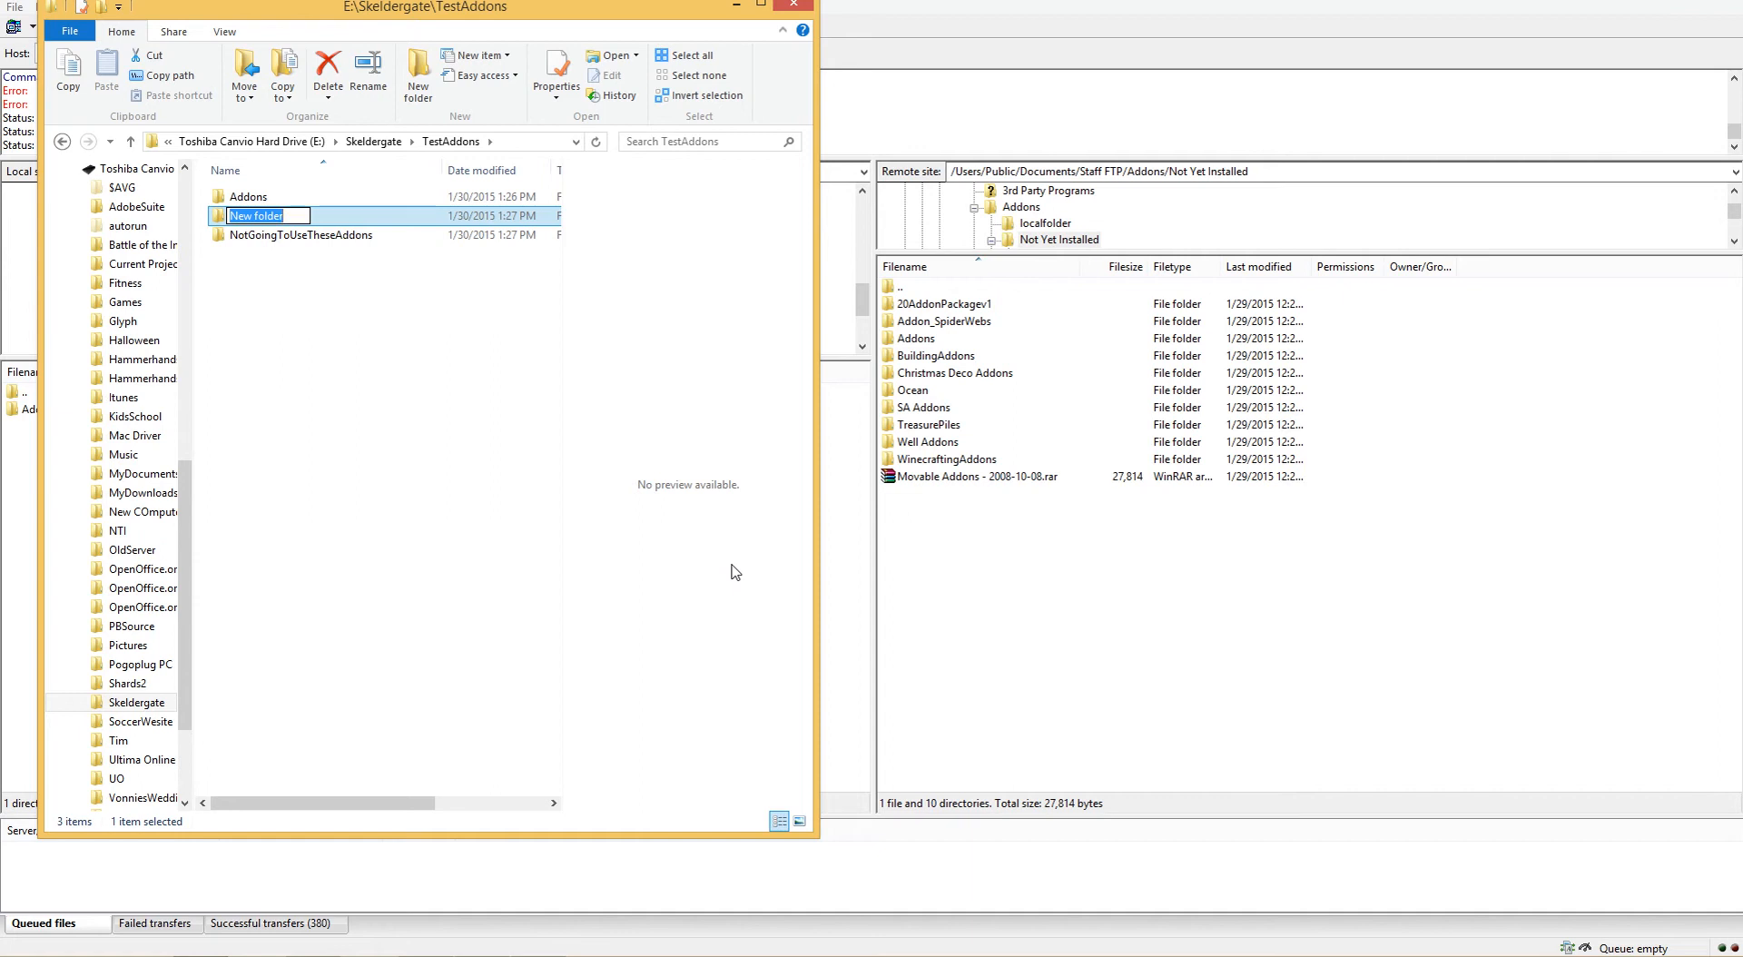
pyautogui.write('StoveAddons')
pyautogui.press('Return')
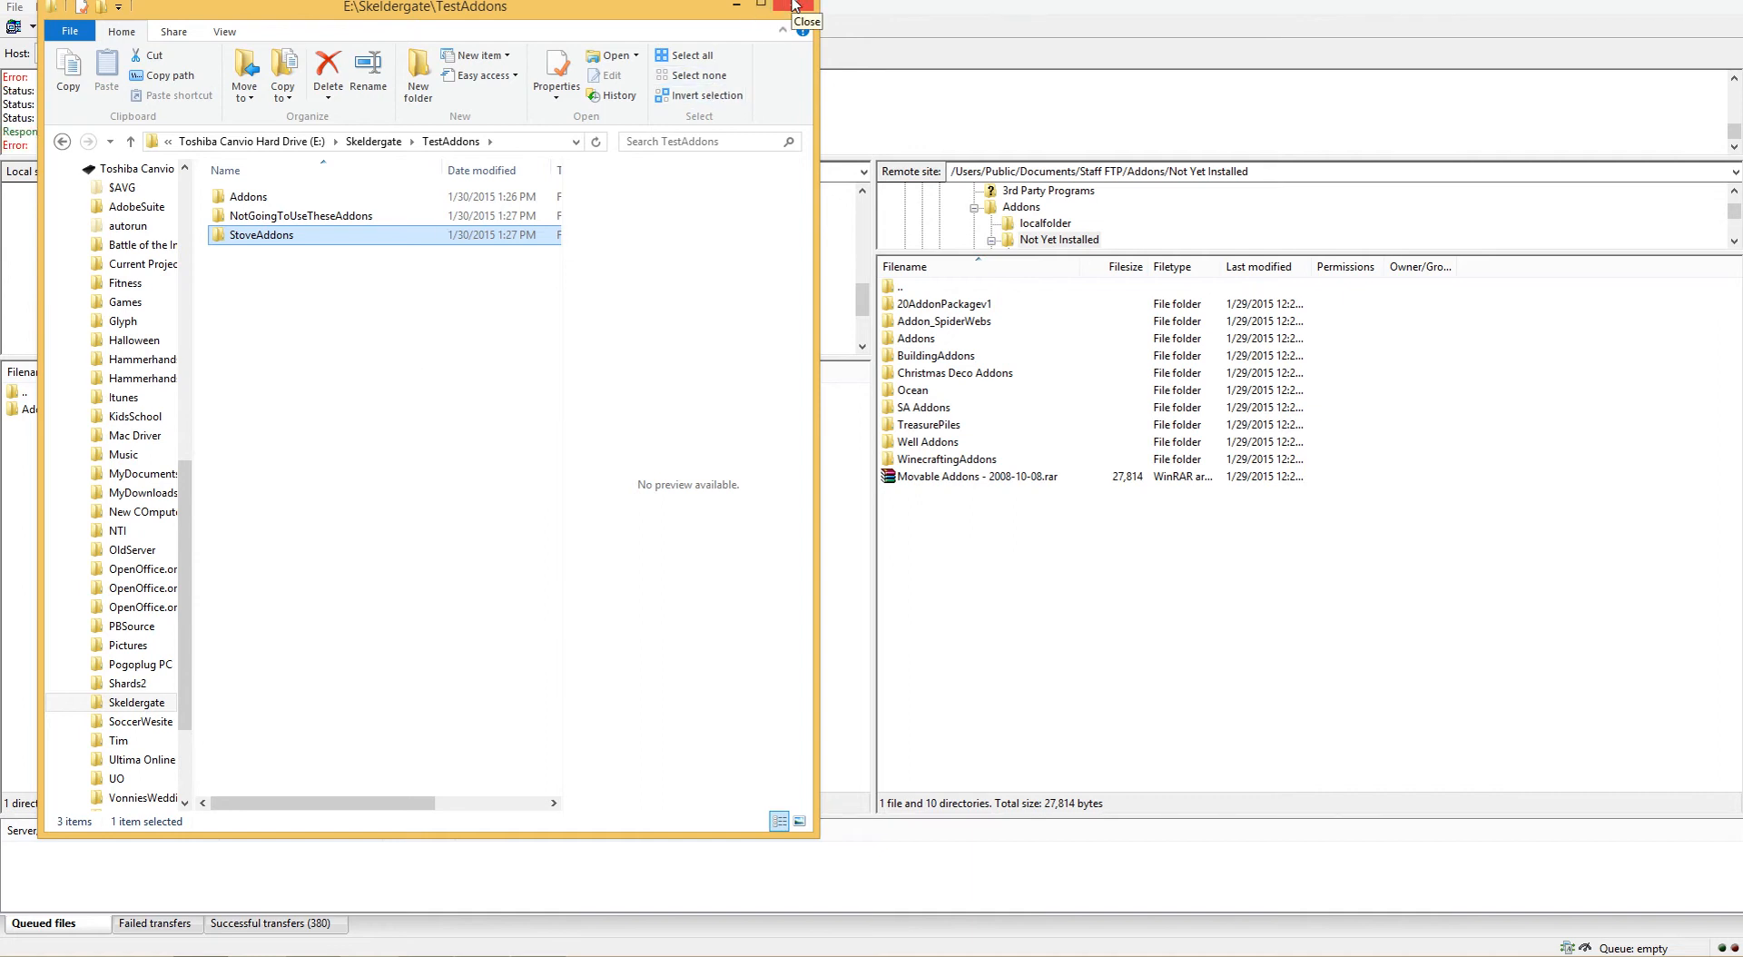
# Step: Close the File Explorer window and refresh the local TestAddons file list in the FTP client
pyautogui.click(795, 6)
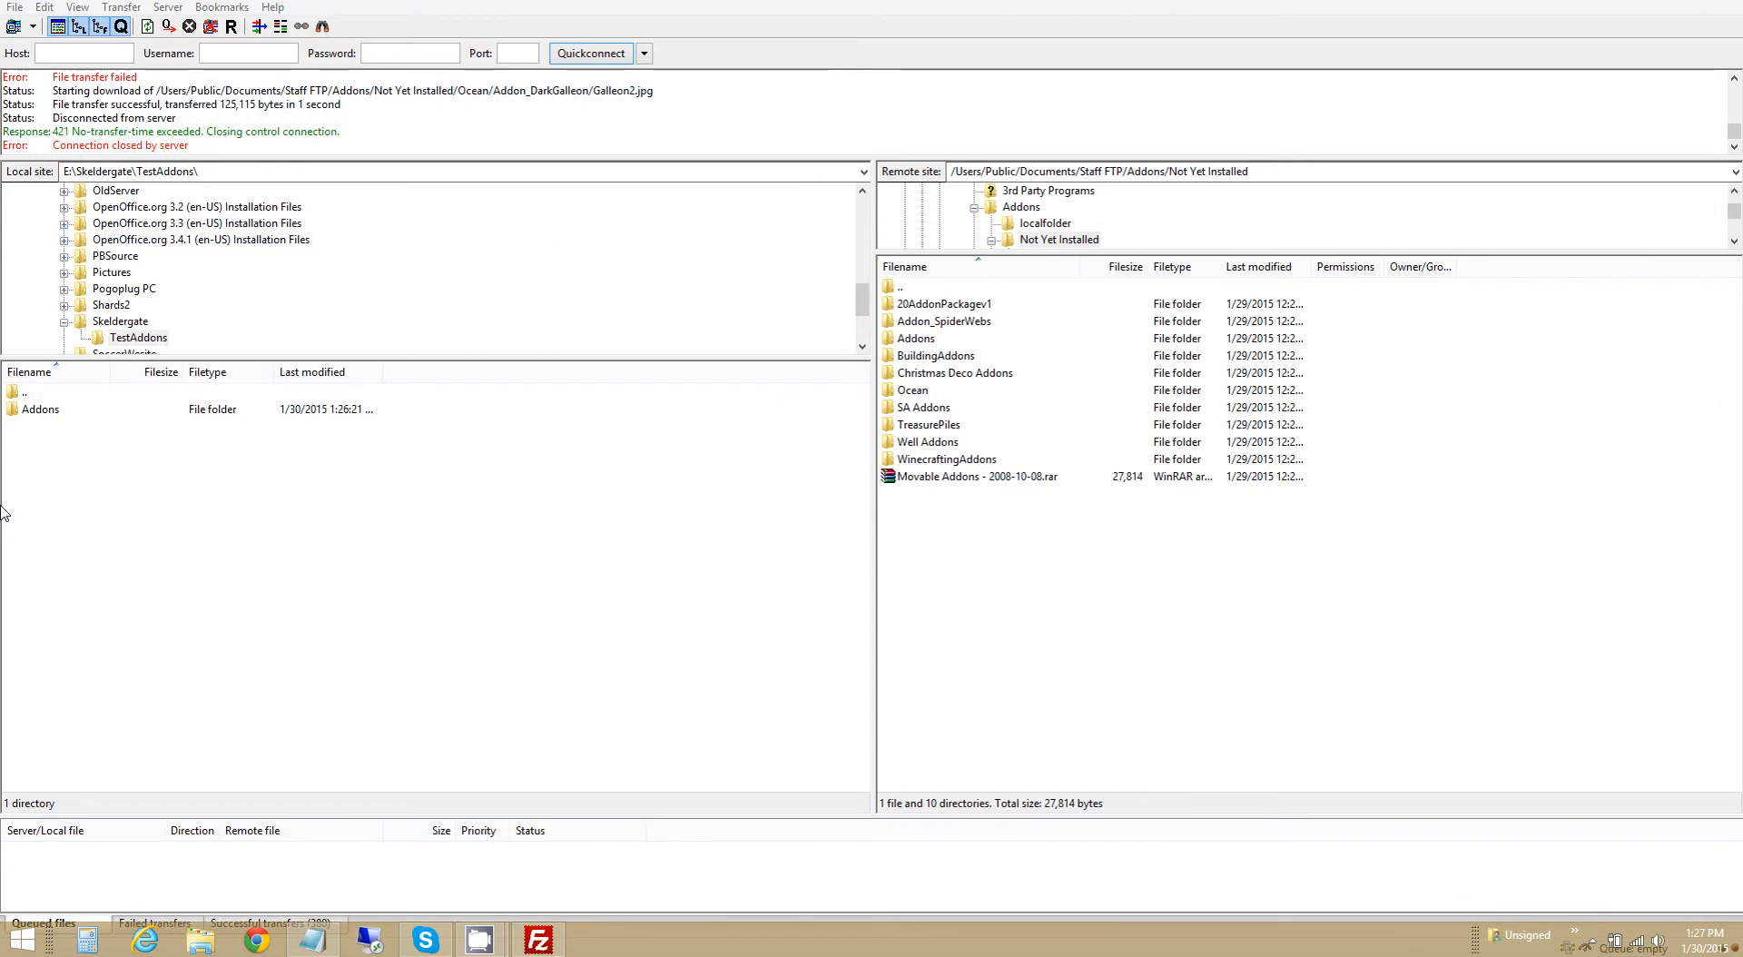
pyautogui.rightClick(104, 532)
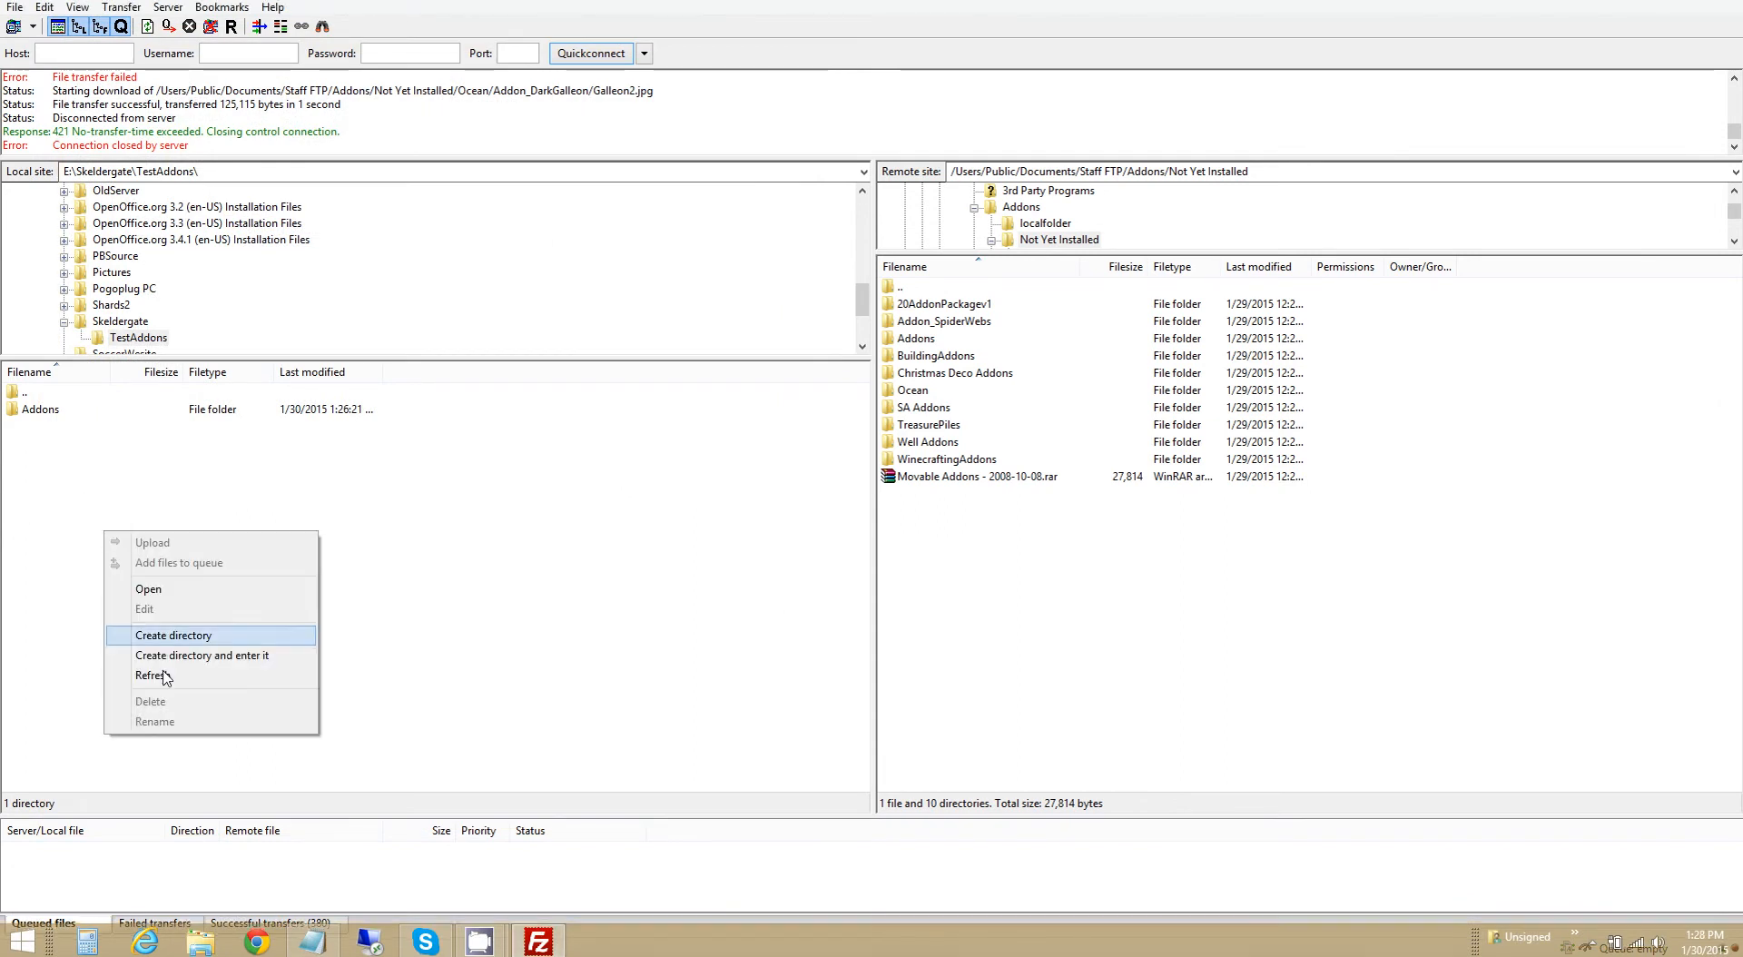
pyautogui.click(168, 675)
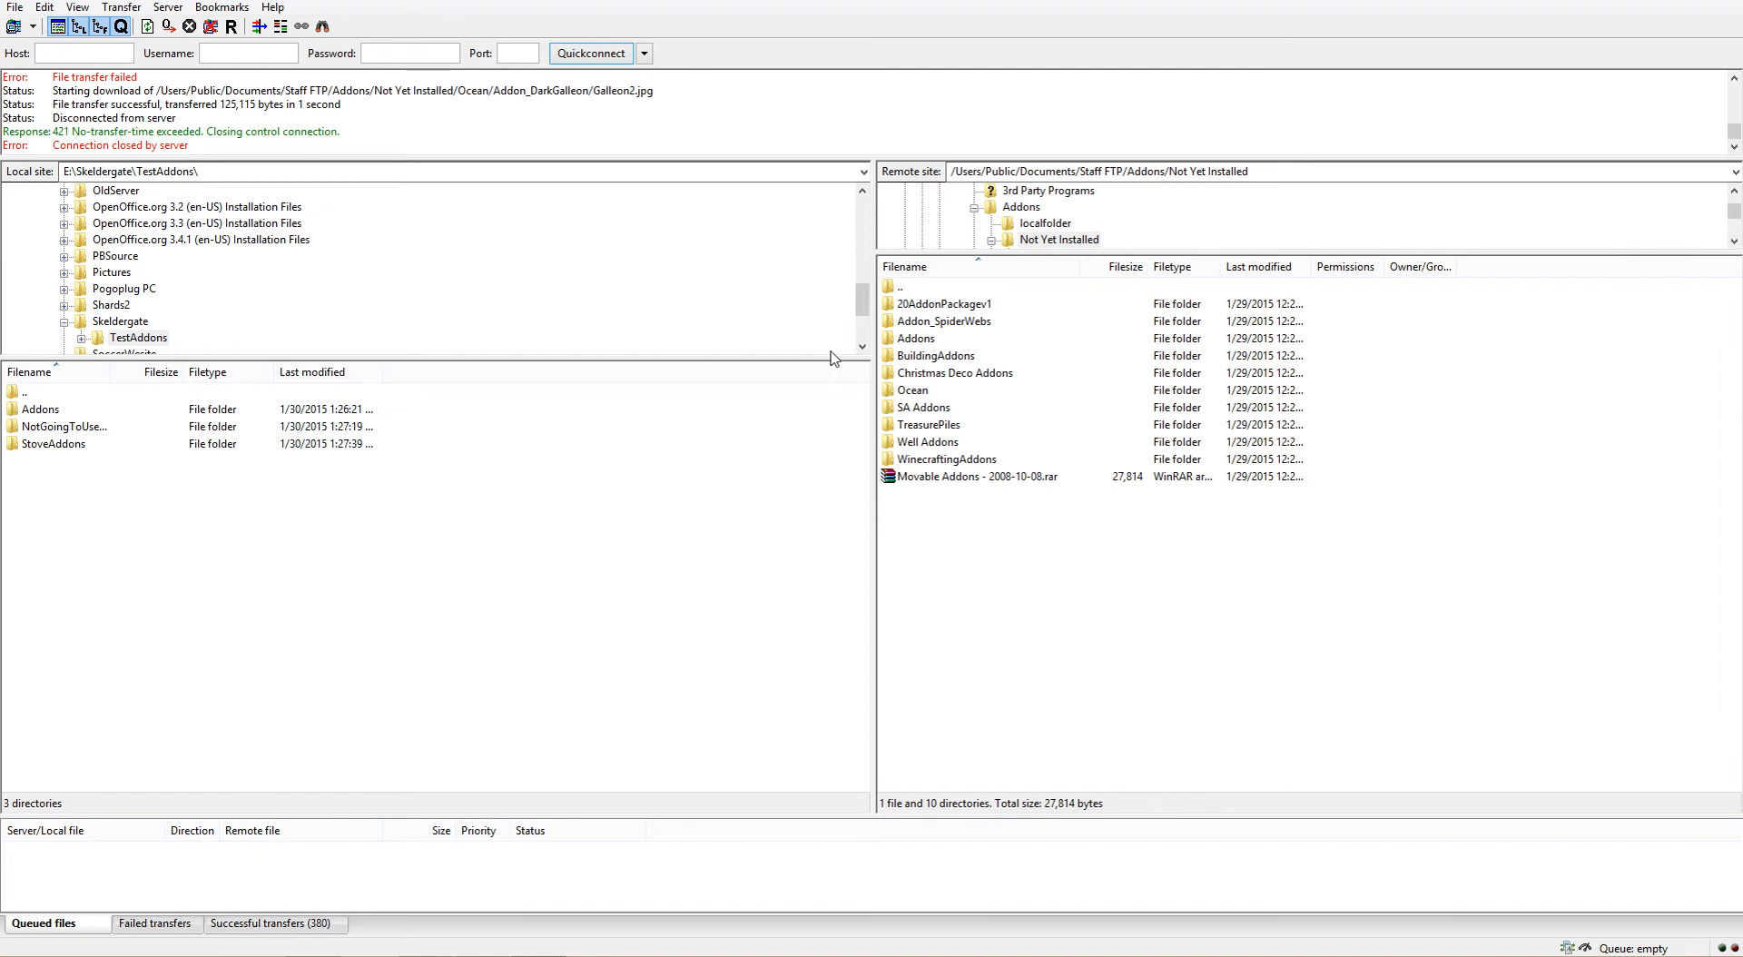
# Step: Go up to the server's Staff FTP directory and create a directory named AddonsBy followed by the staff member's name
pyautogui.doubleClick(898, 288)
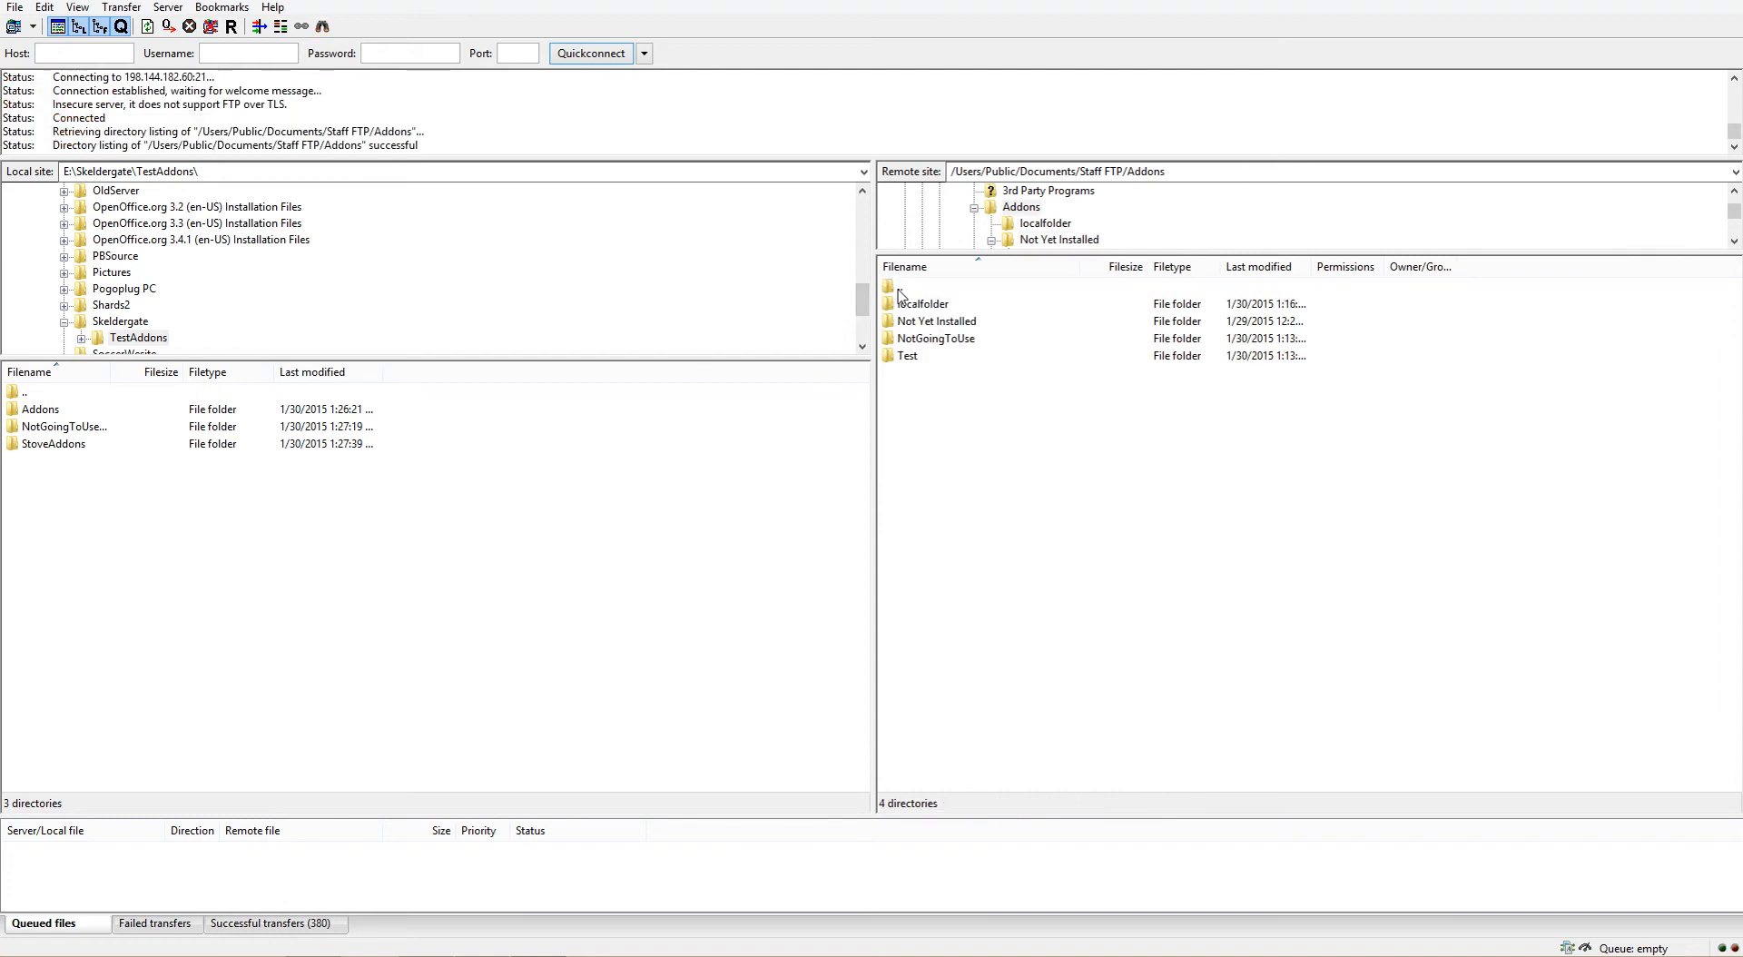
pyautogui.doubleClick(894, 289)
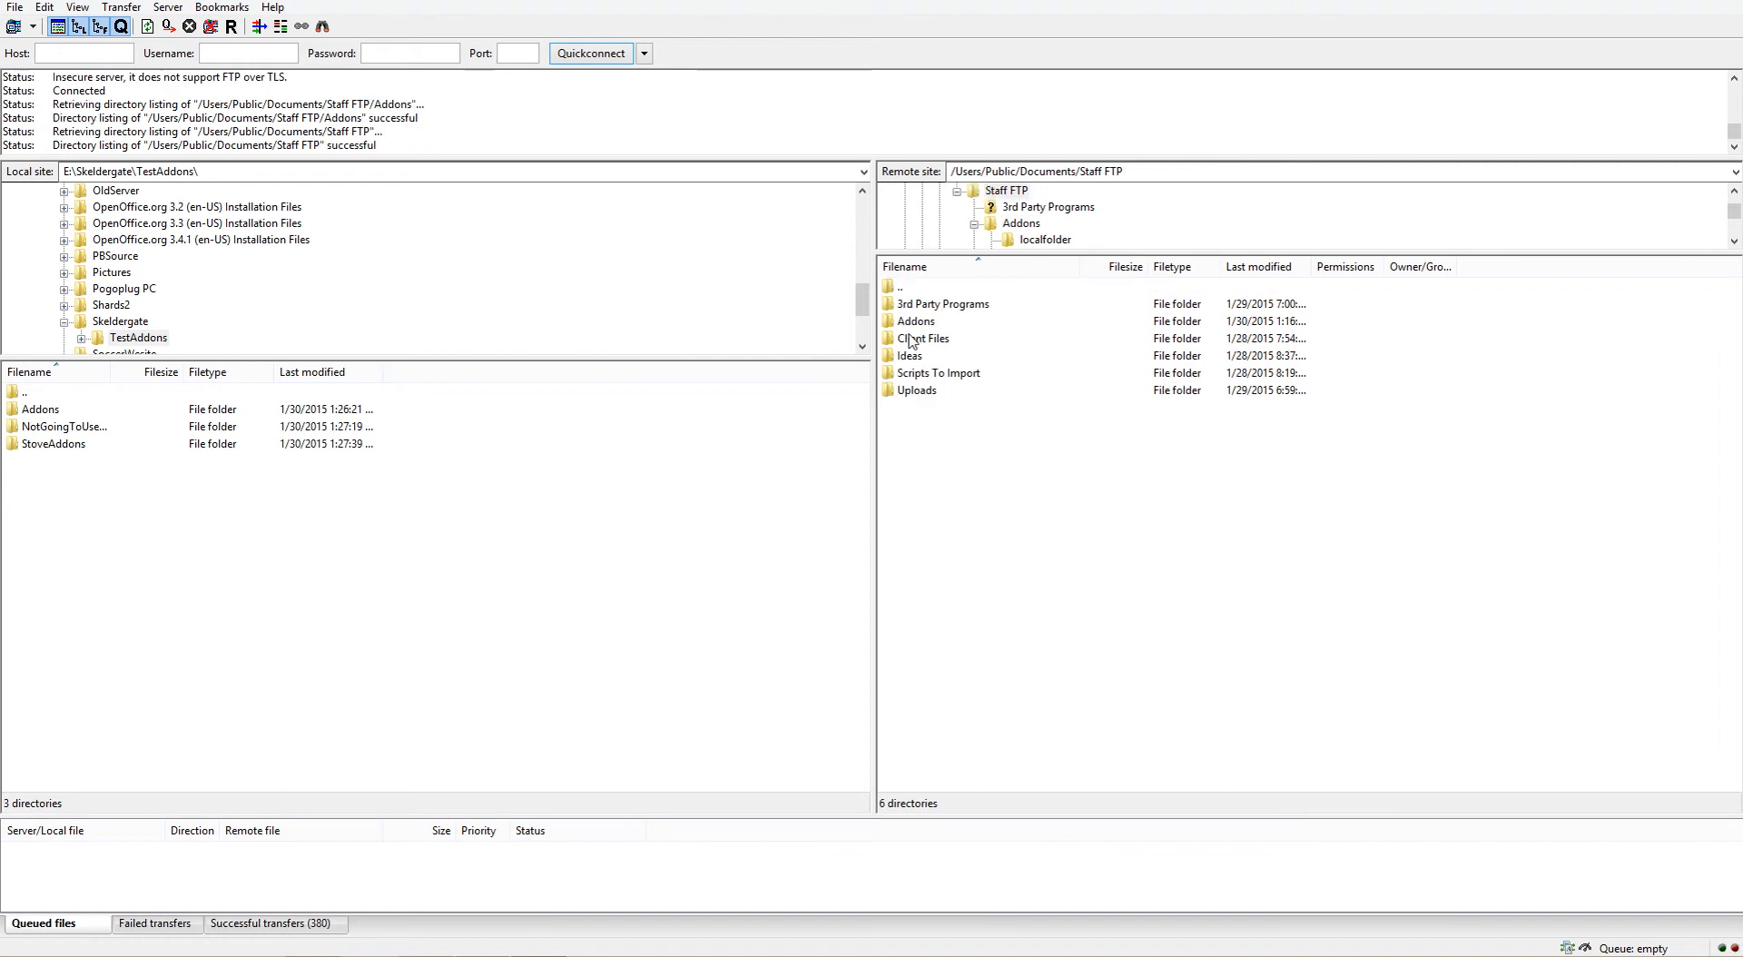
pyautogui.click(921, 326)
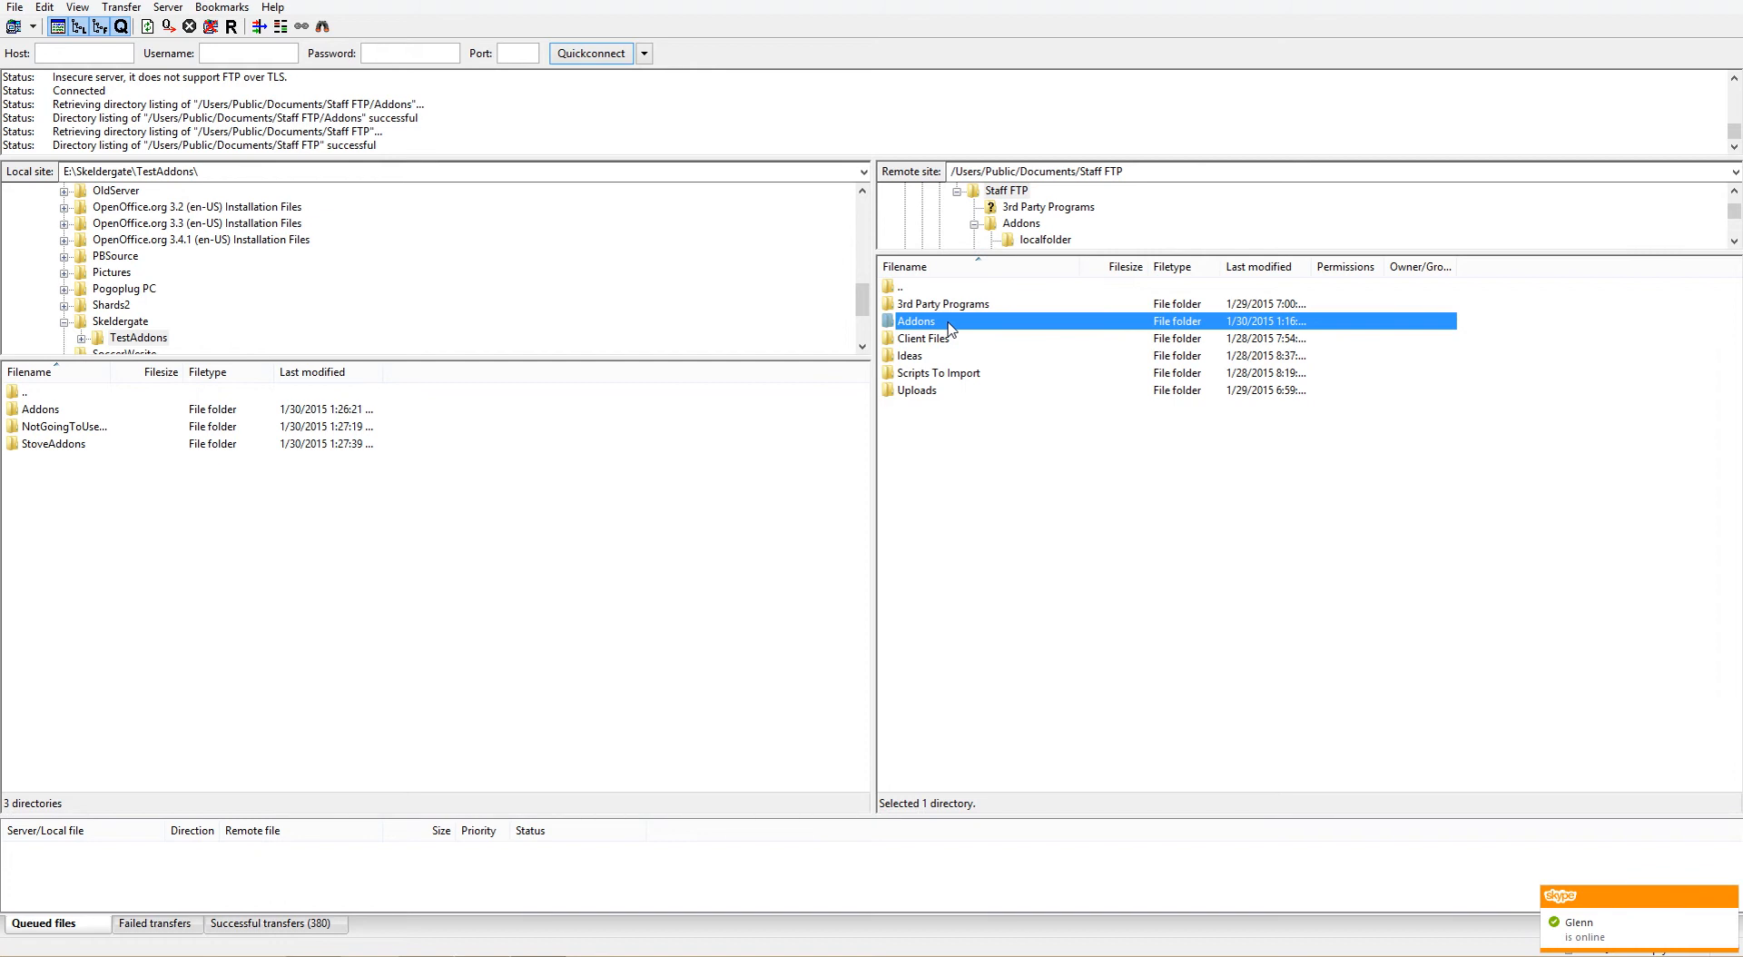
pyautogui.click(903, 431)
pyautogui.rightClick(904, 428)
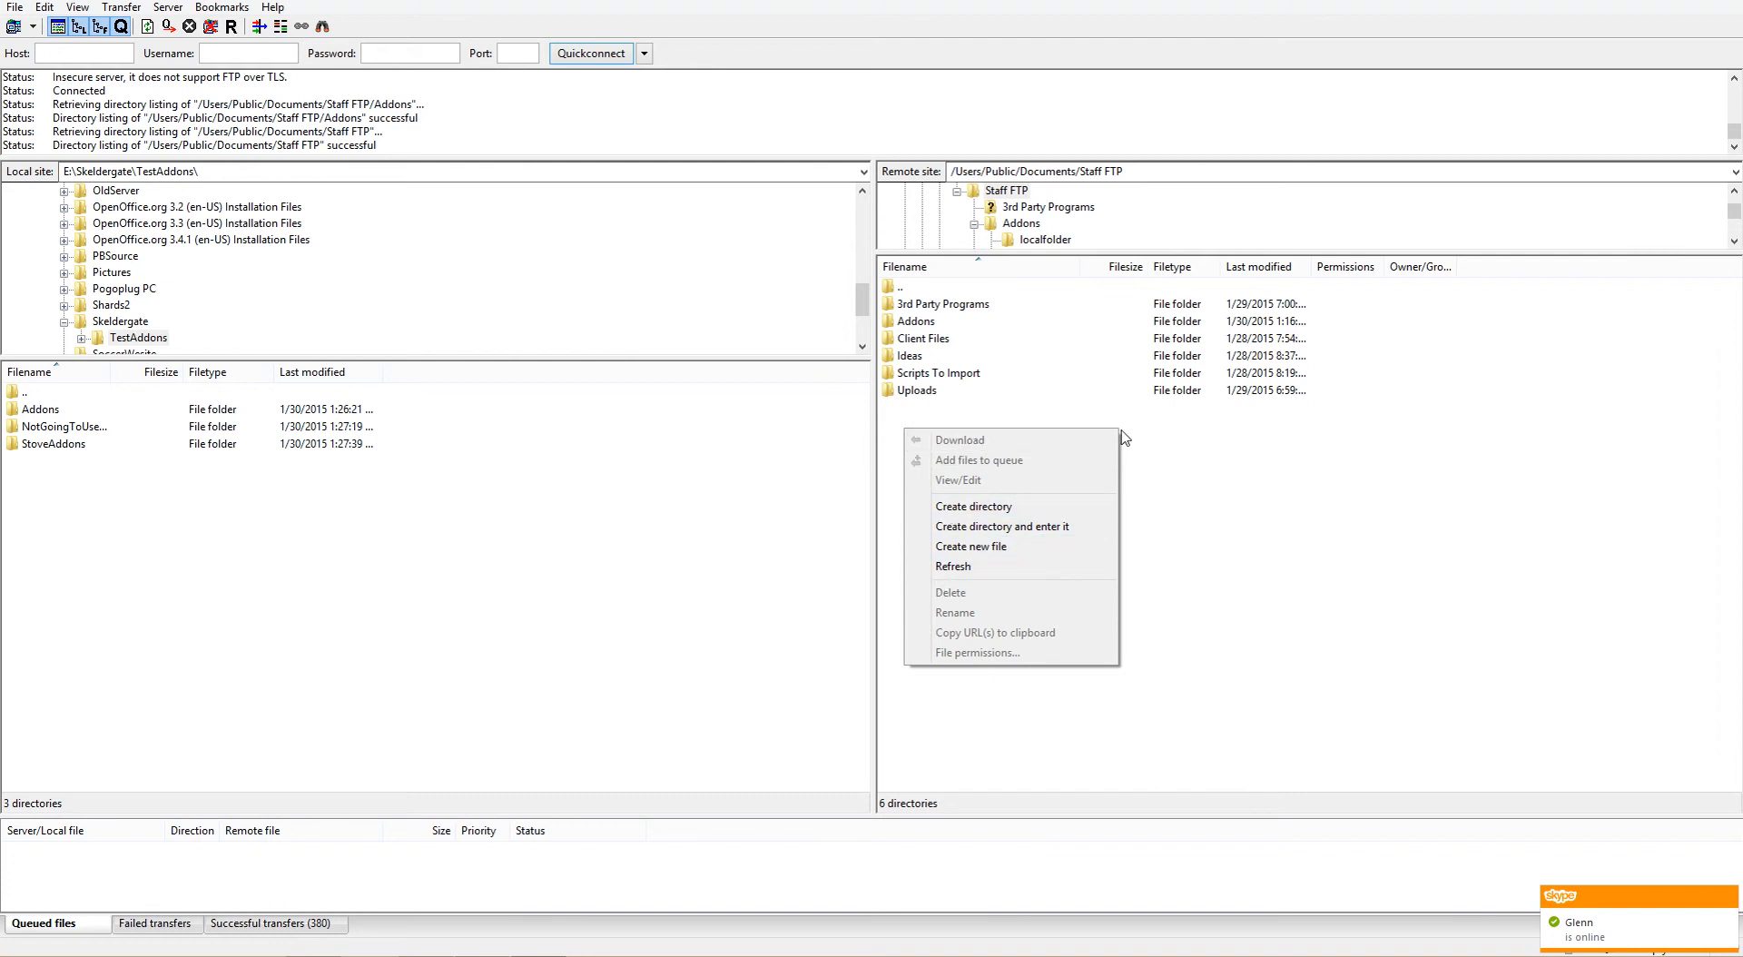
pyautogui.click(1259, 456)
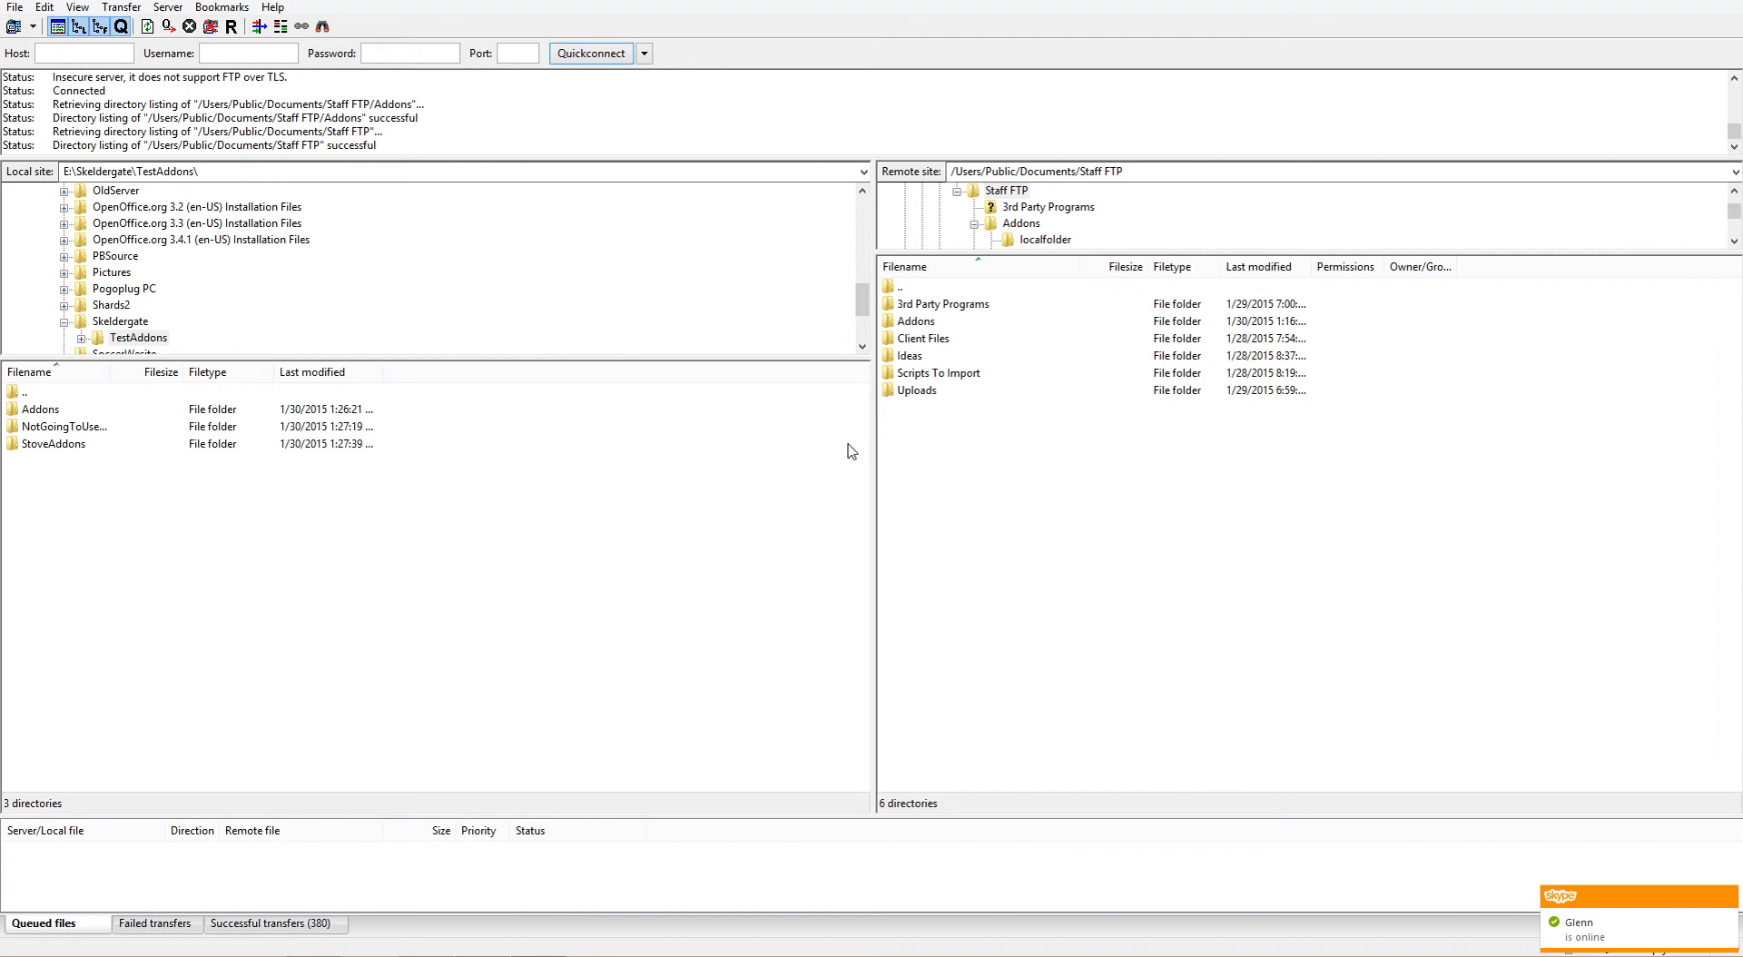
pyautogui.rightClick(935, 459)
pyautogui.click(991, 535)
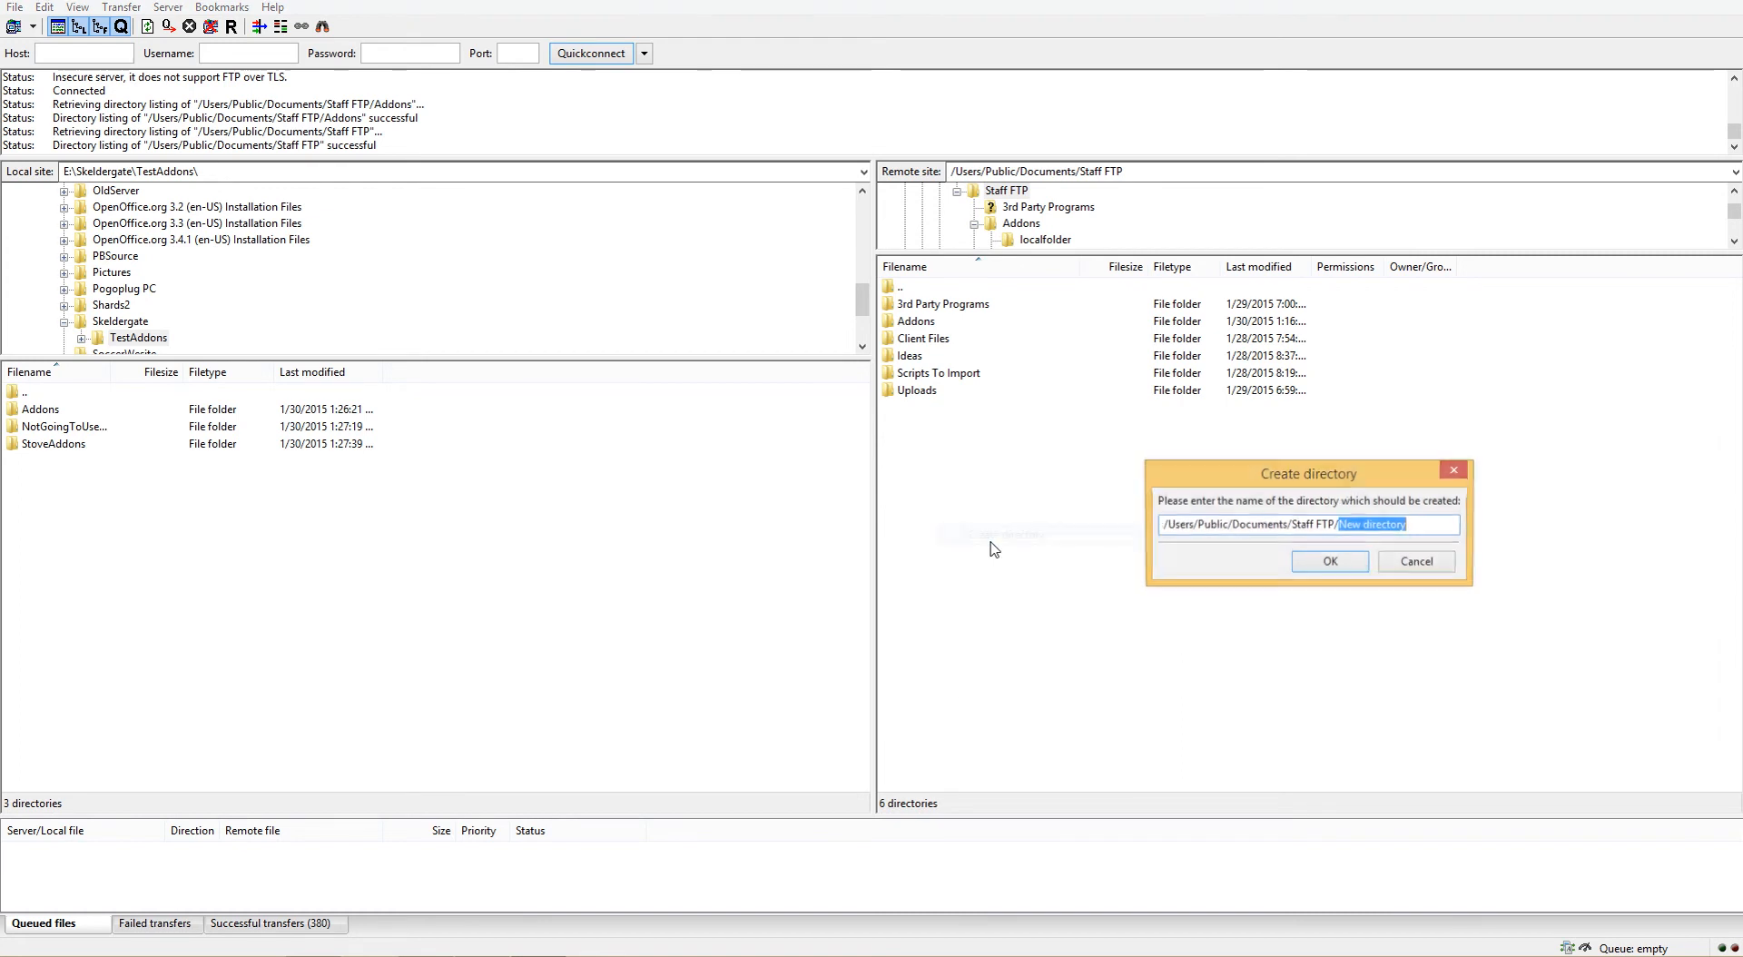
pyautogui.write('AddonsB')
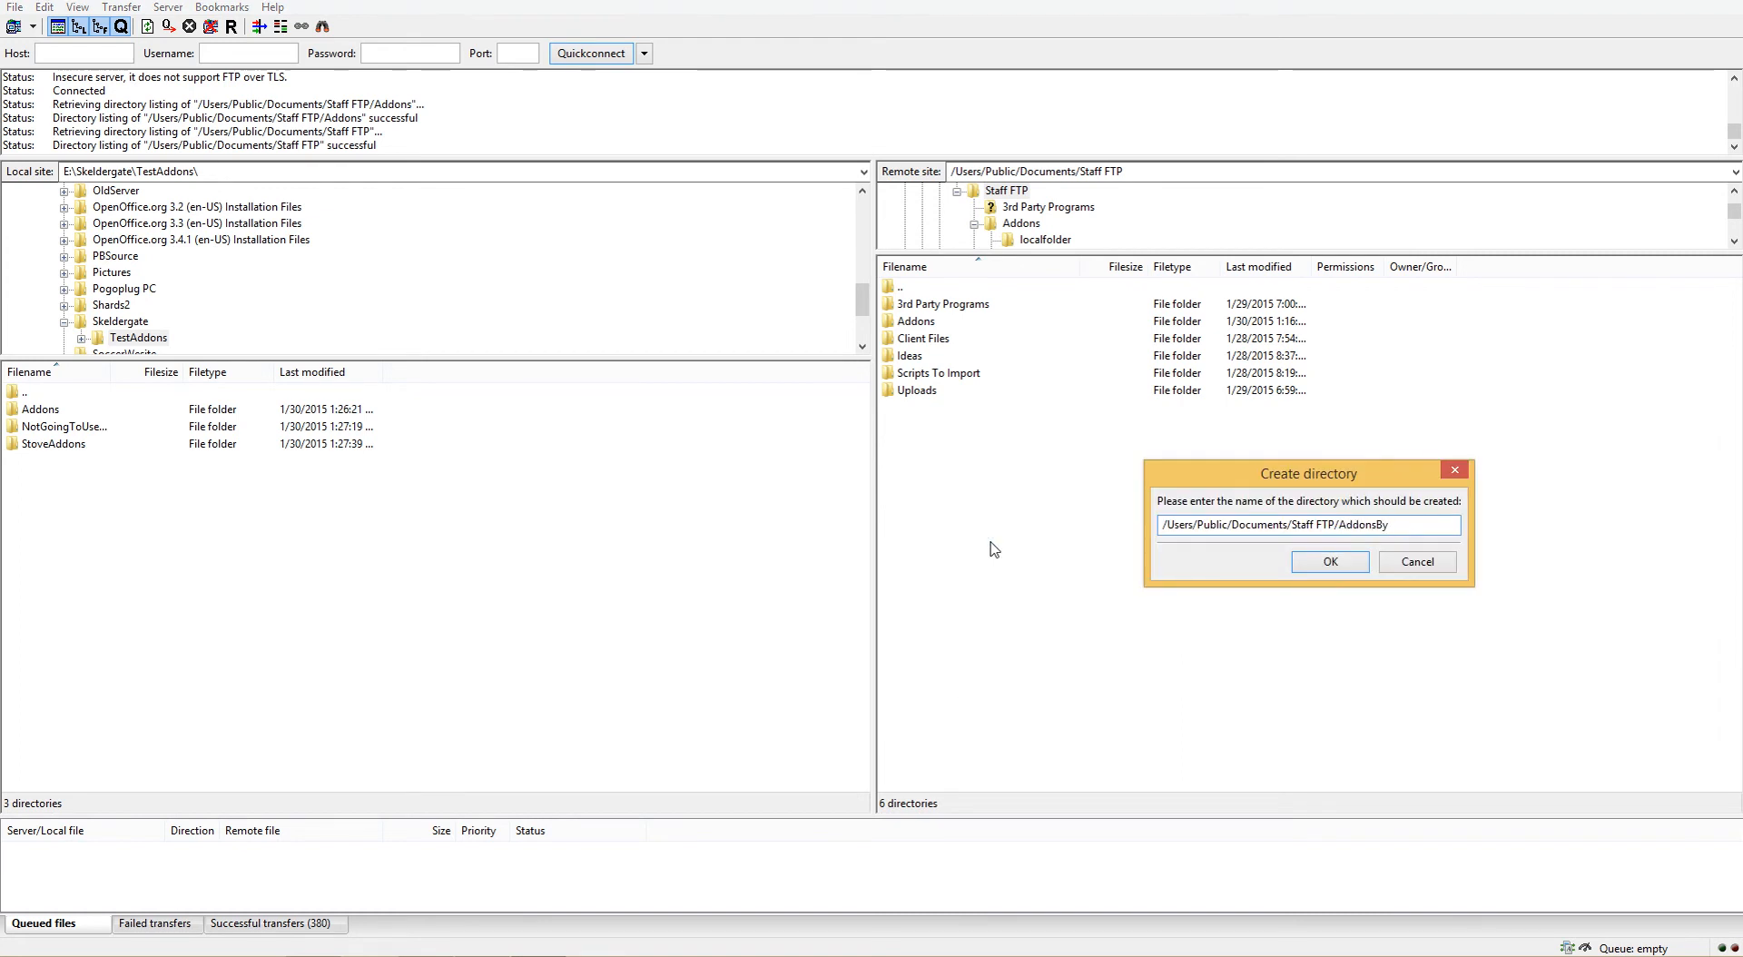
pyautogui.write('yMilva')
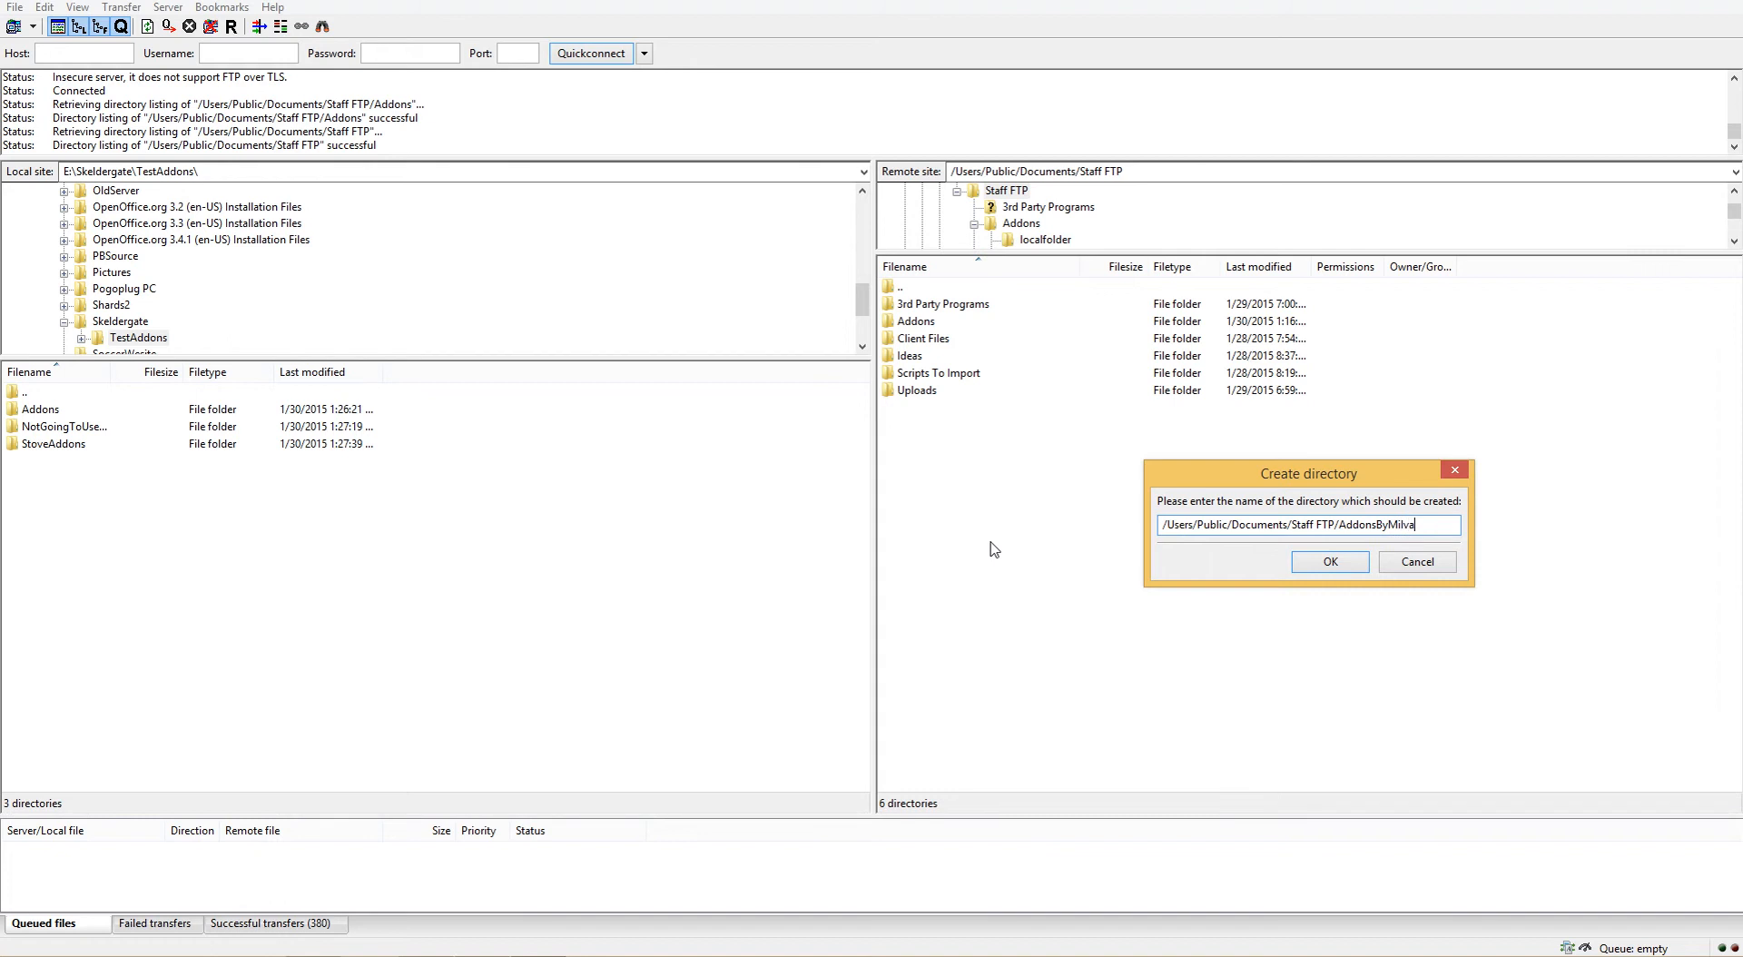
pyautogui.press('Return')
# Step: Open the new staff member's addons directory on the server and highlight its name in the remote path
pyautogui.click(916, 344)
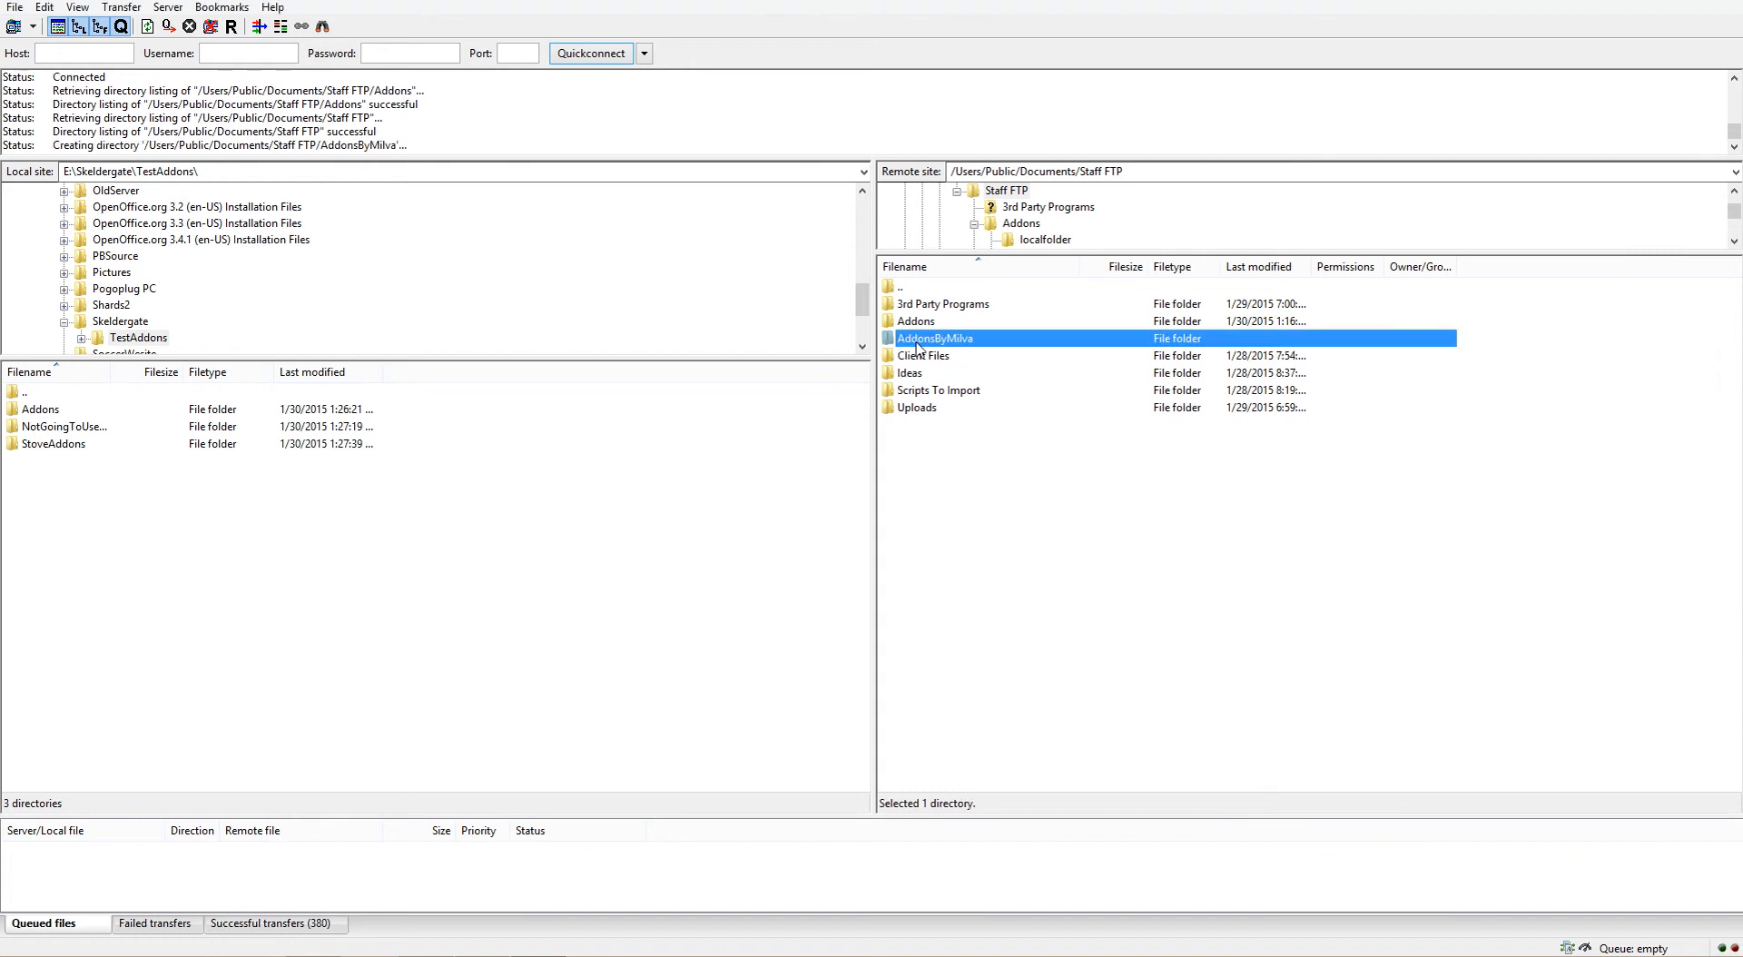
pyautogui.doubleClick(917, 346)
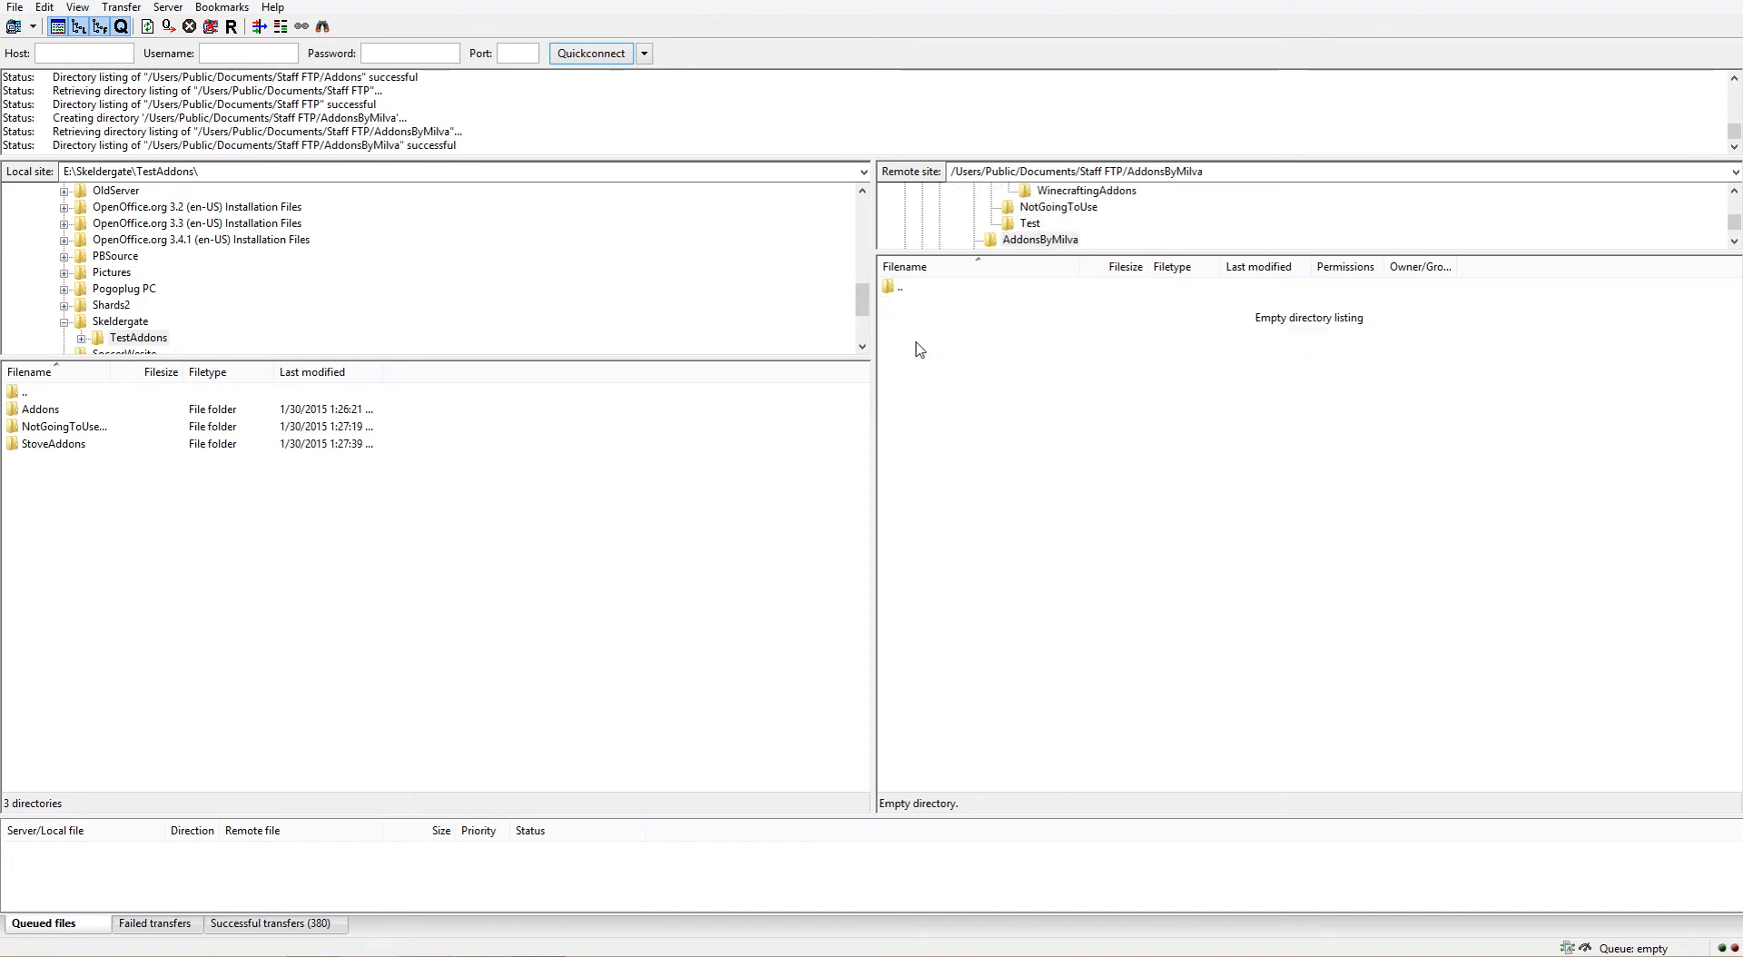
pyautogui.click(1226, 170)
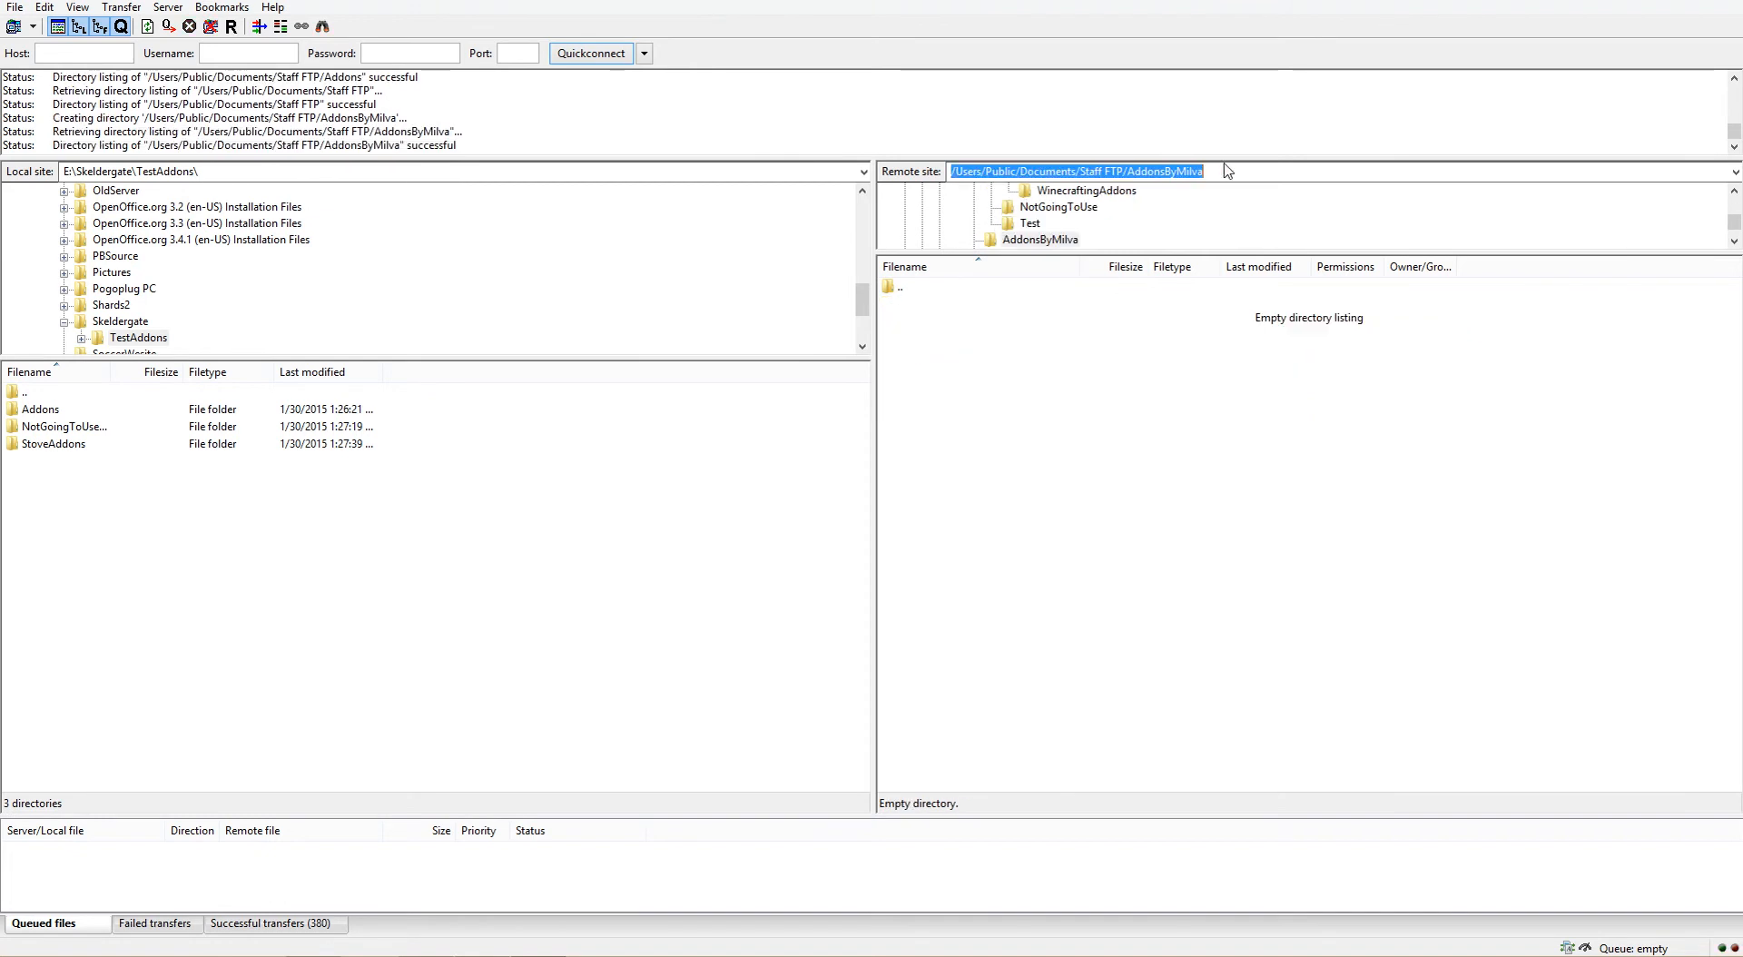
pyautogui.click(1227, 171)
pyautogui.hotkey('ctrl', 'shift', 'Left')
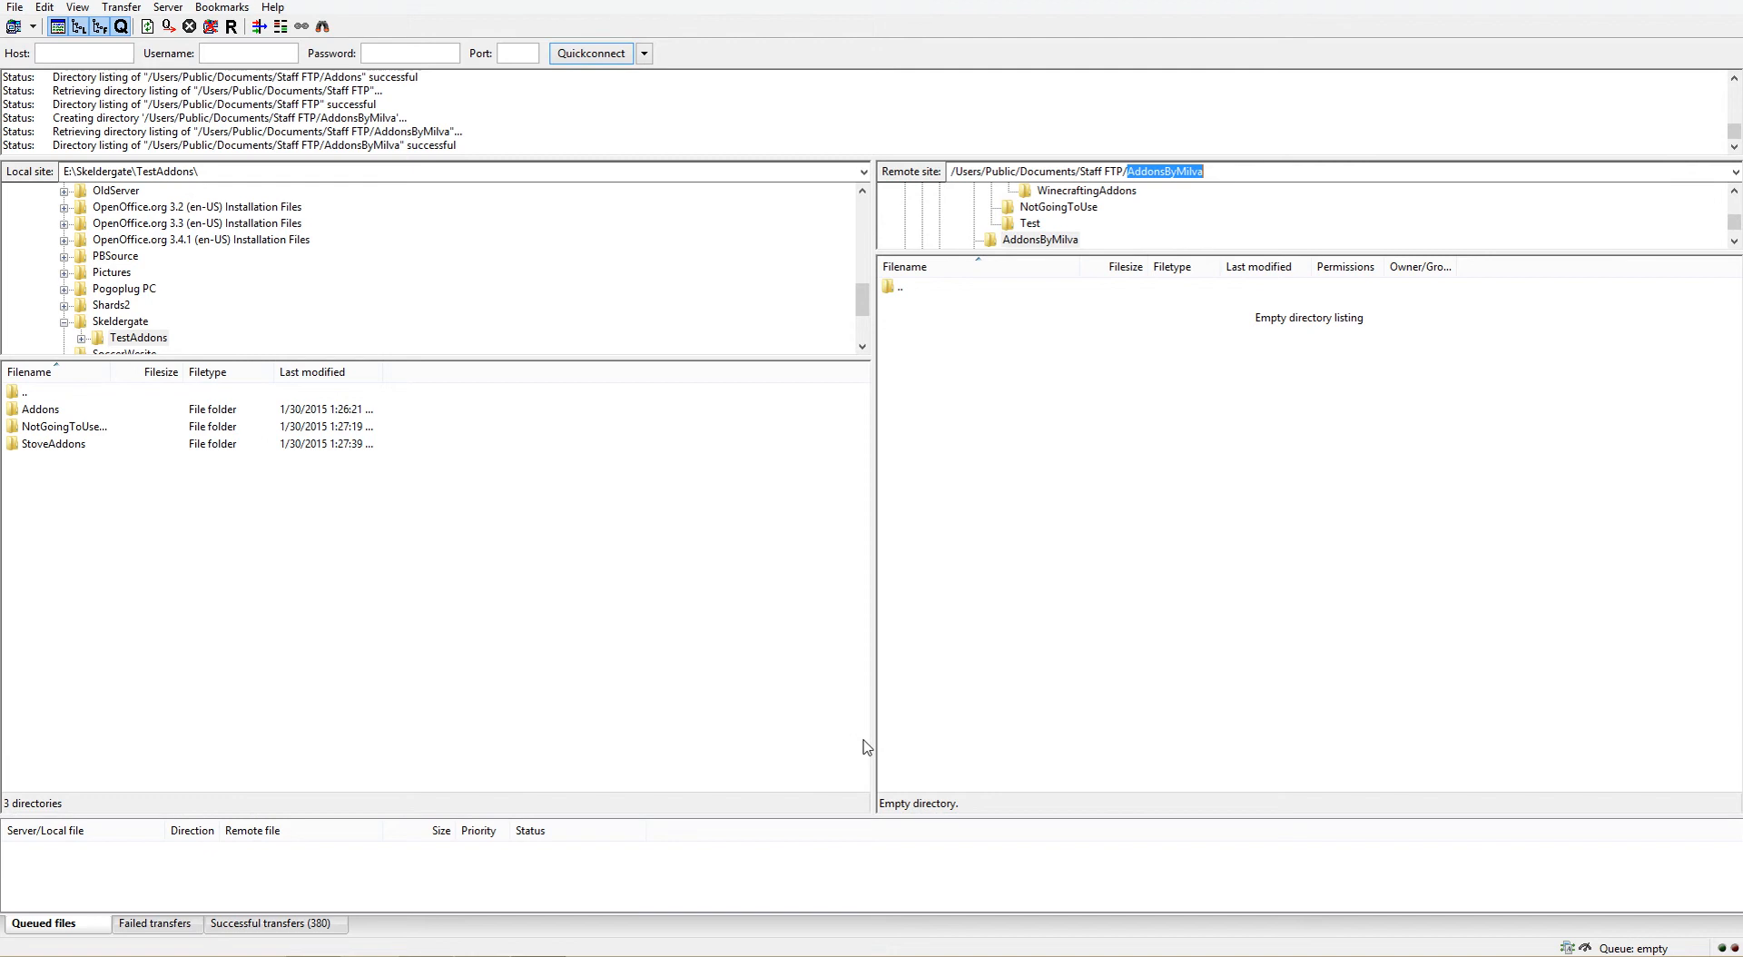
pyautogui.click(937, 558)
# Step: Upload the local Addons, NotGoingToUseTheseAddons and StoveAddons folders into the staff member's new directory on the server
pyautogui.click(53, 415)
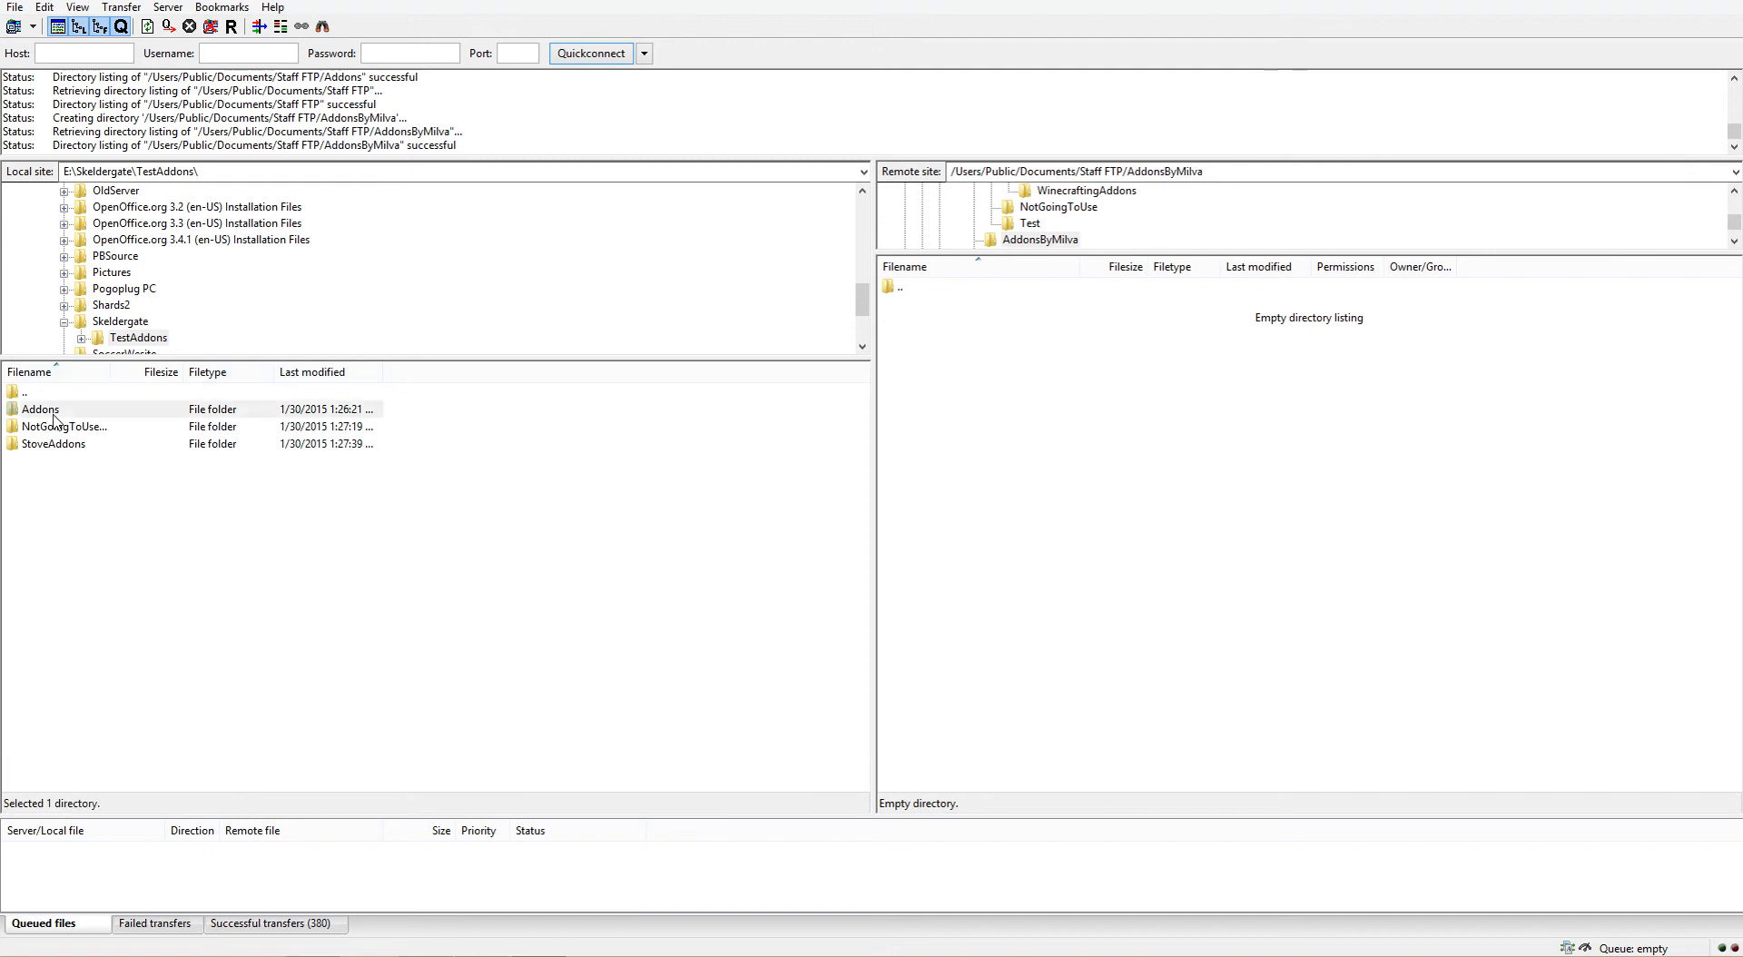
pyautogui.click(53, 421)
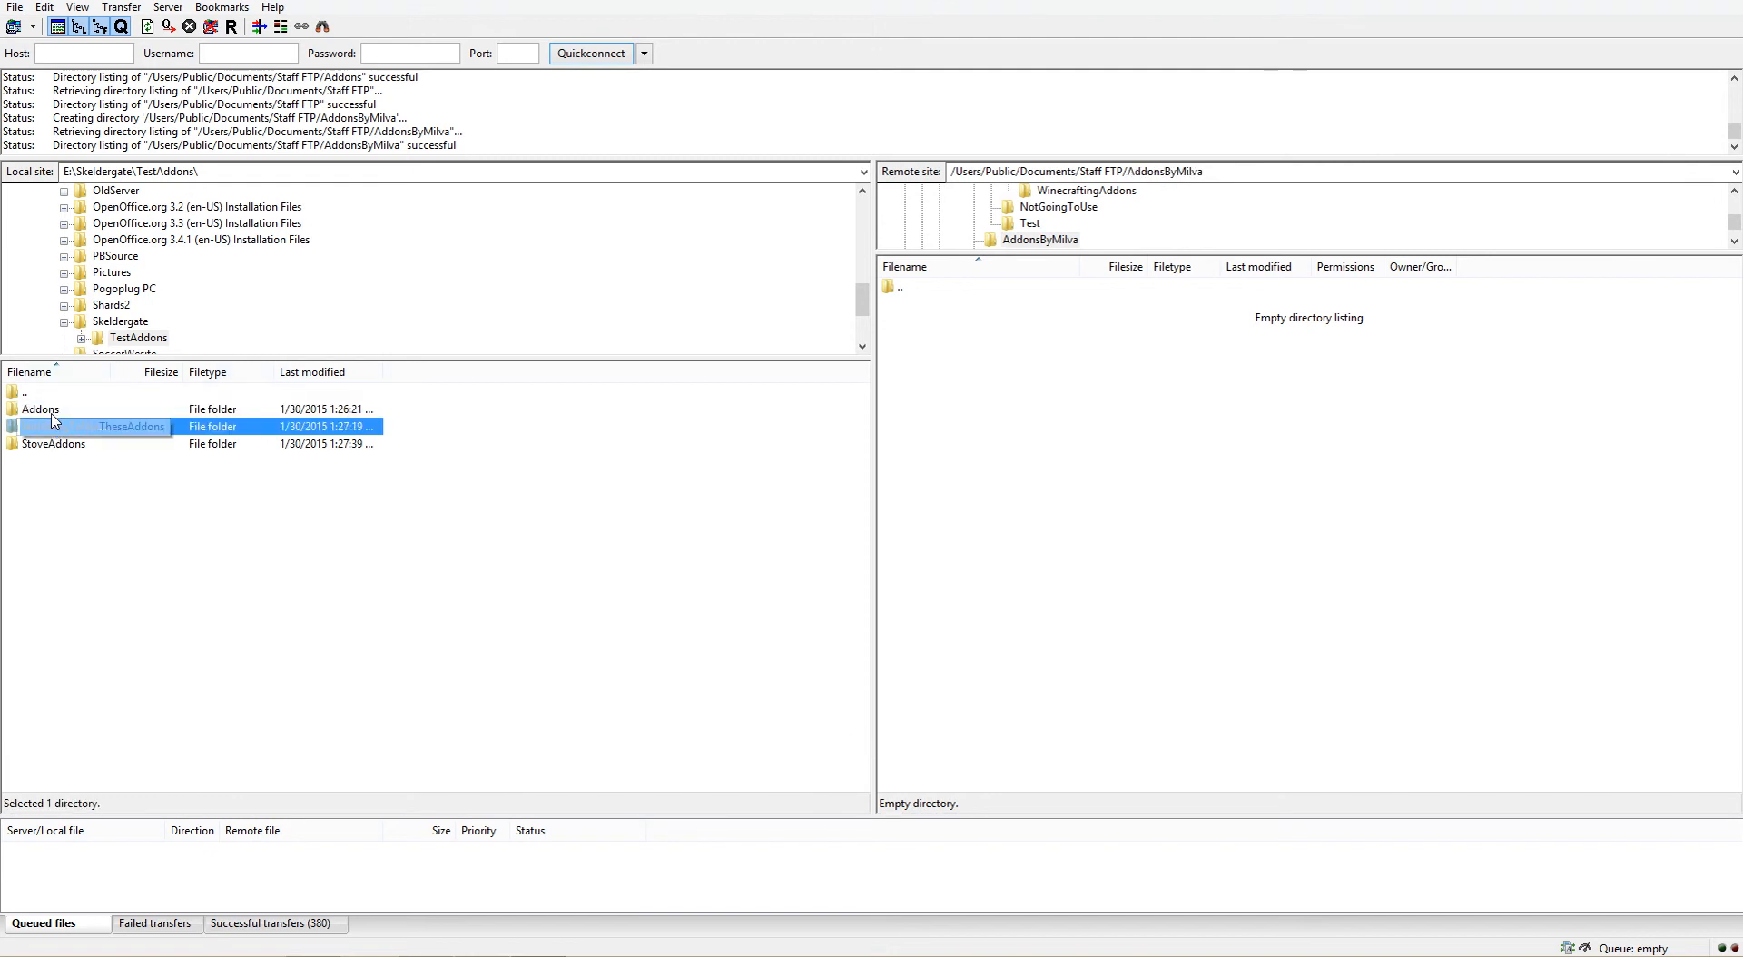
pyautogui.click(52, 414)
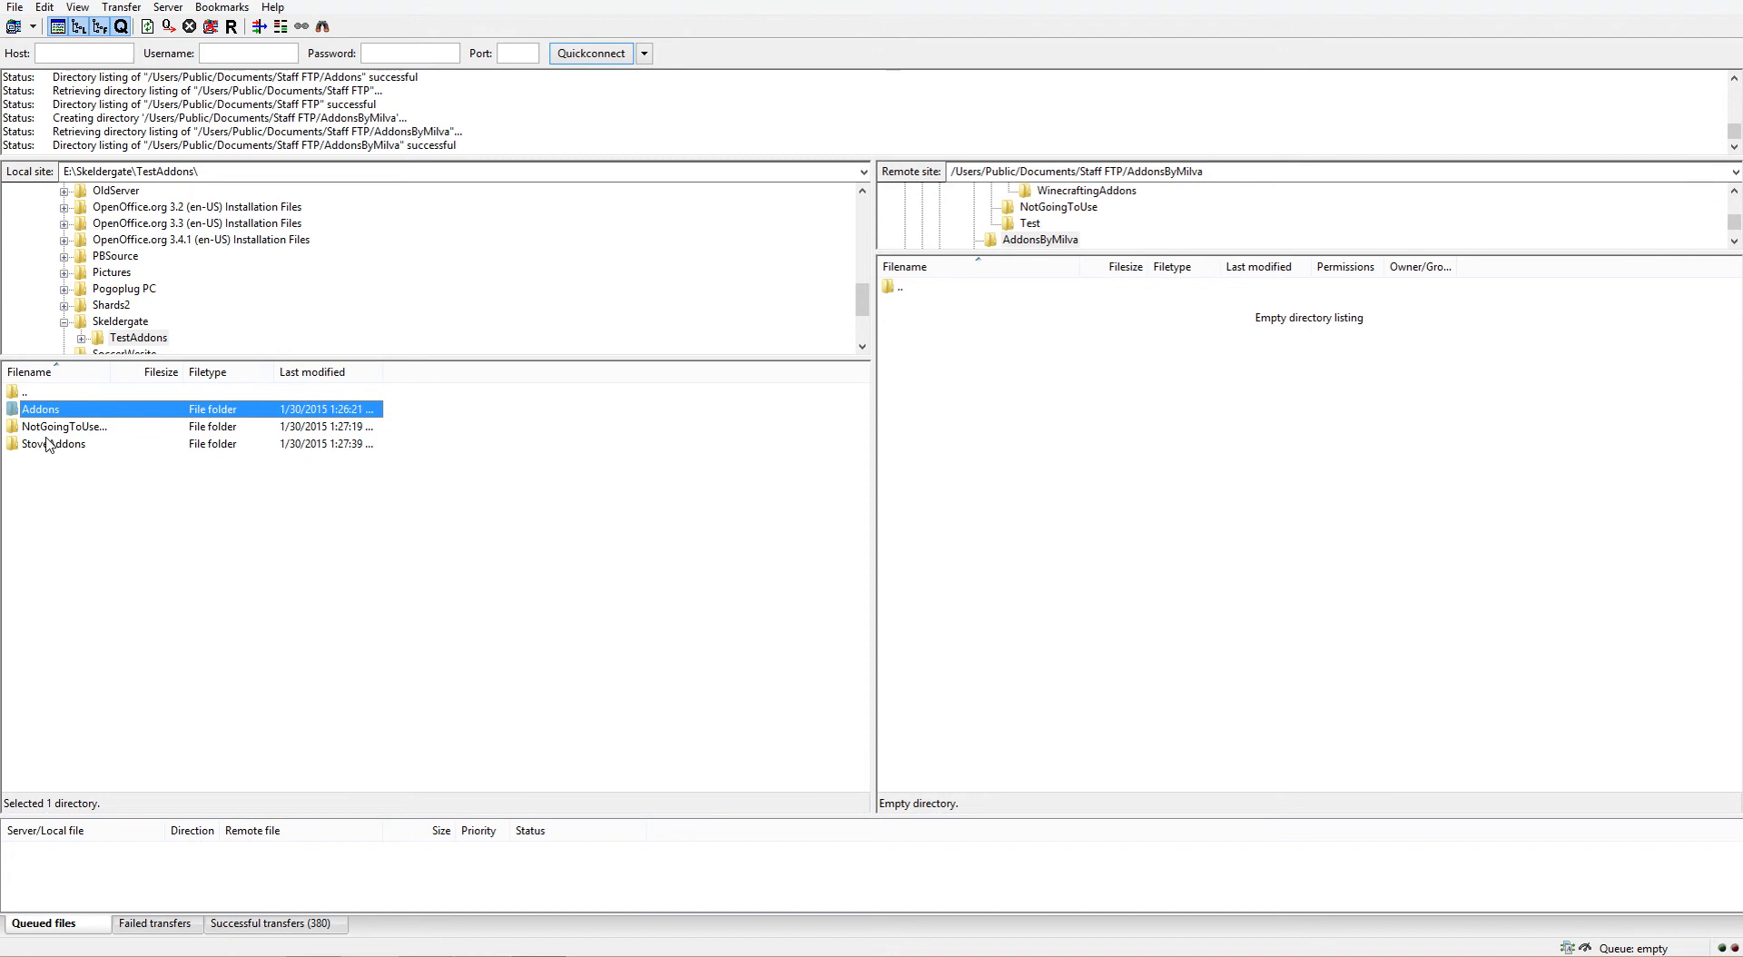
pyautogui.keyDown('shift'); pyautogui.click(49, 445); pyautogui.keyUp('shift')
pyautogui.rightClick(49, 444)
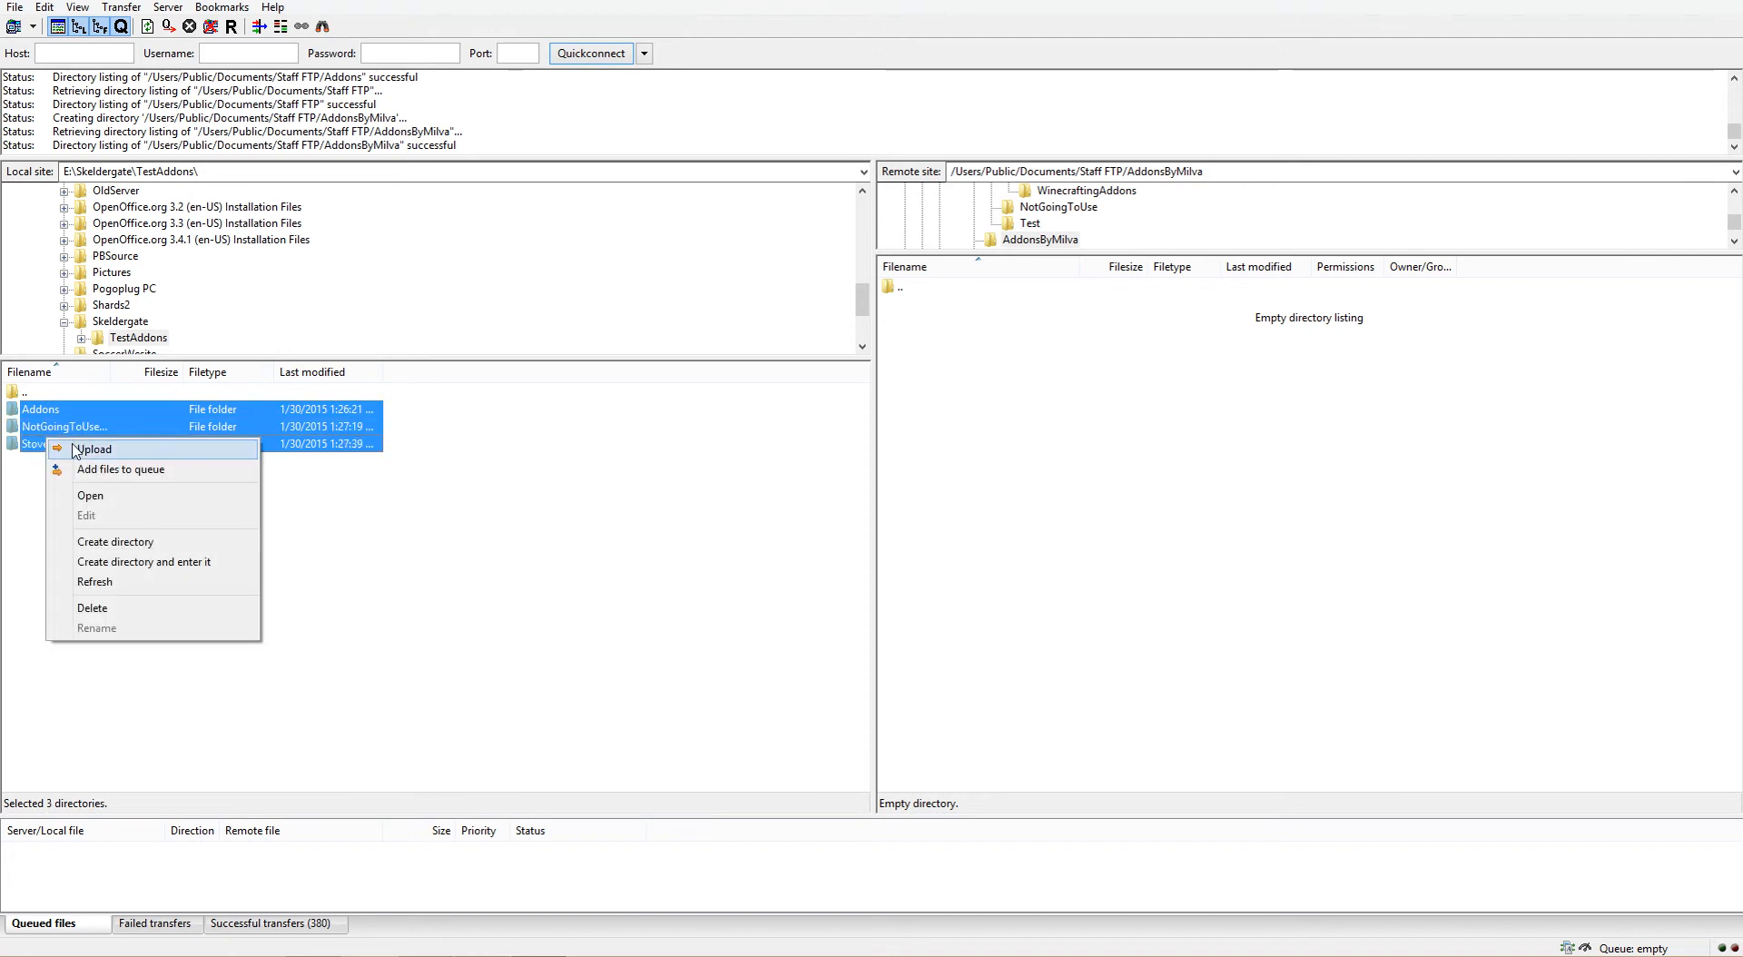
pyautogui.click(91, 449)
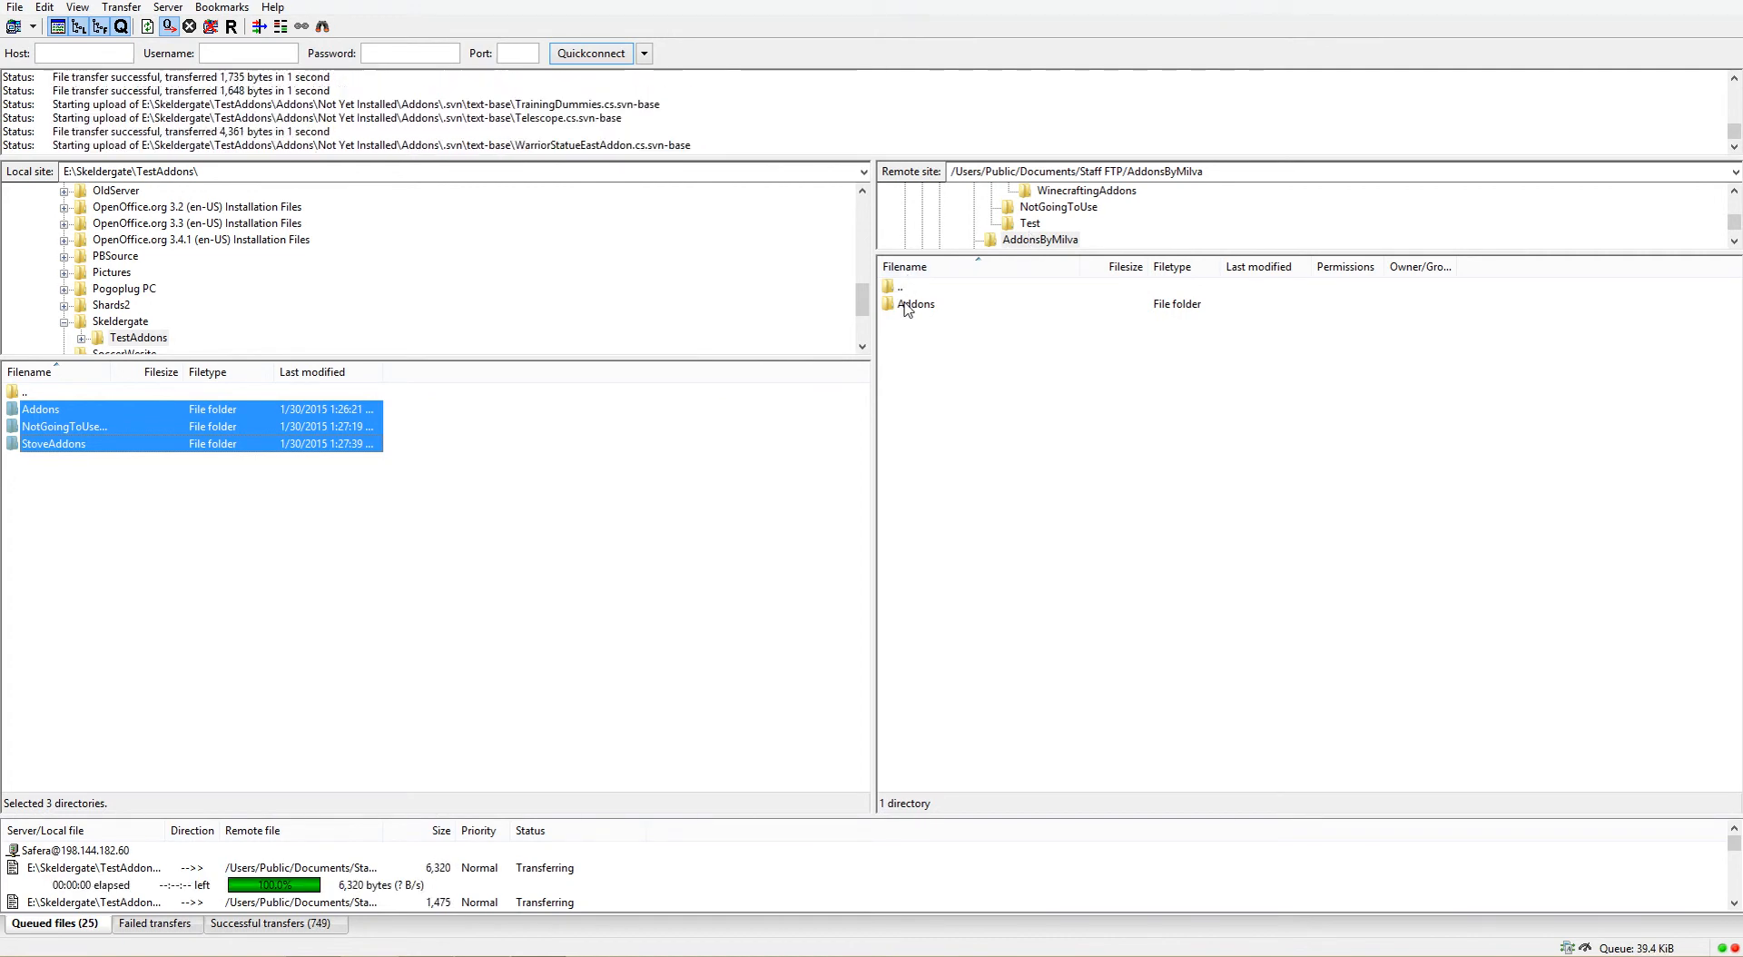
# Step: Check the contents of the uploaded Addons and StoveAddons folders on the server and return to their parent directory
pyautogui.doubleClick(907, 305)
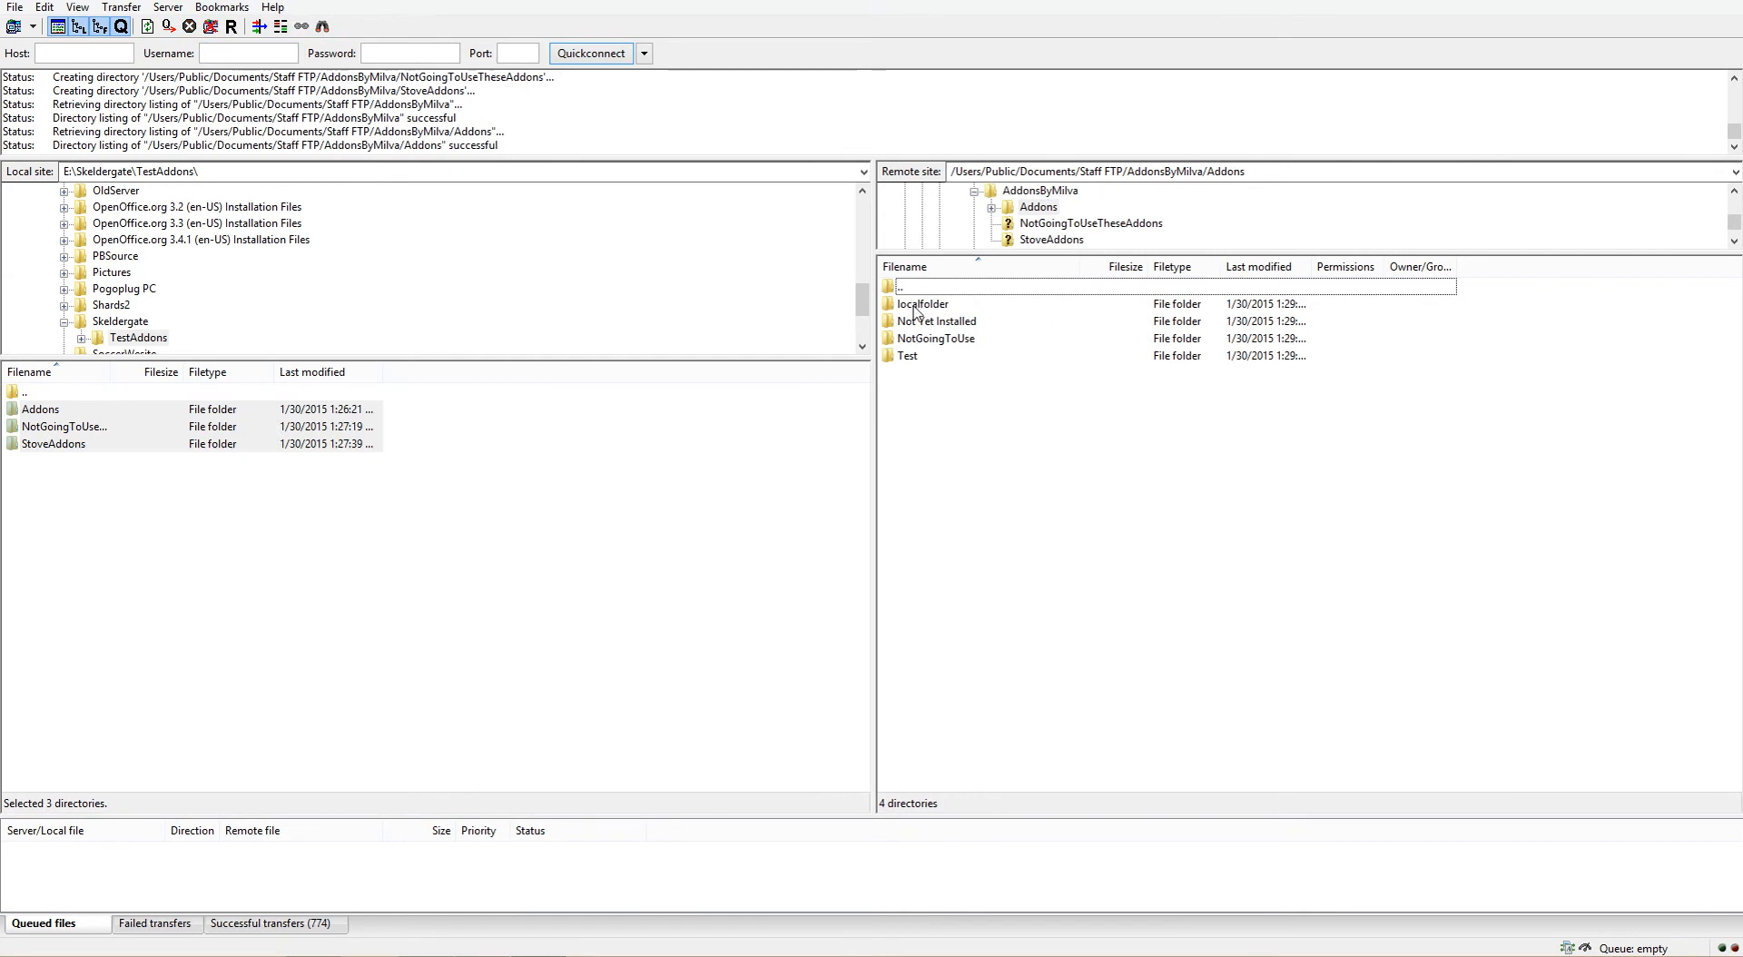
pyautogui.doubleClick(899, 289)
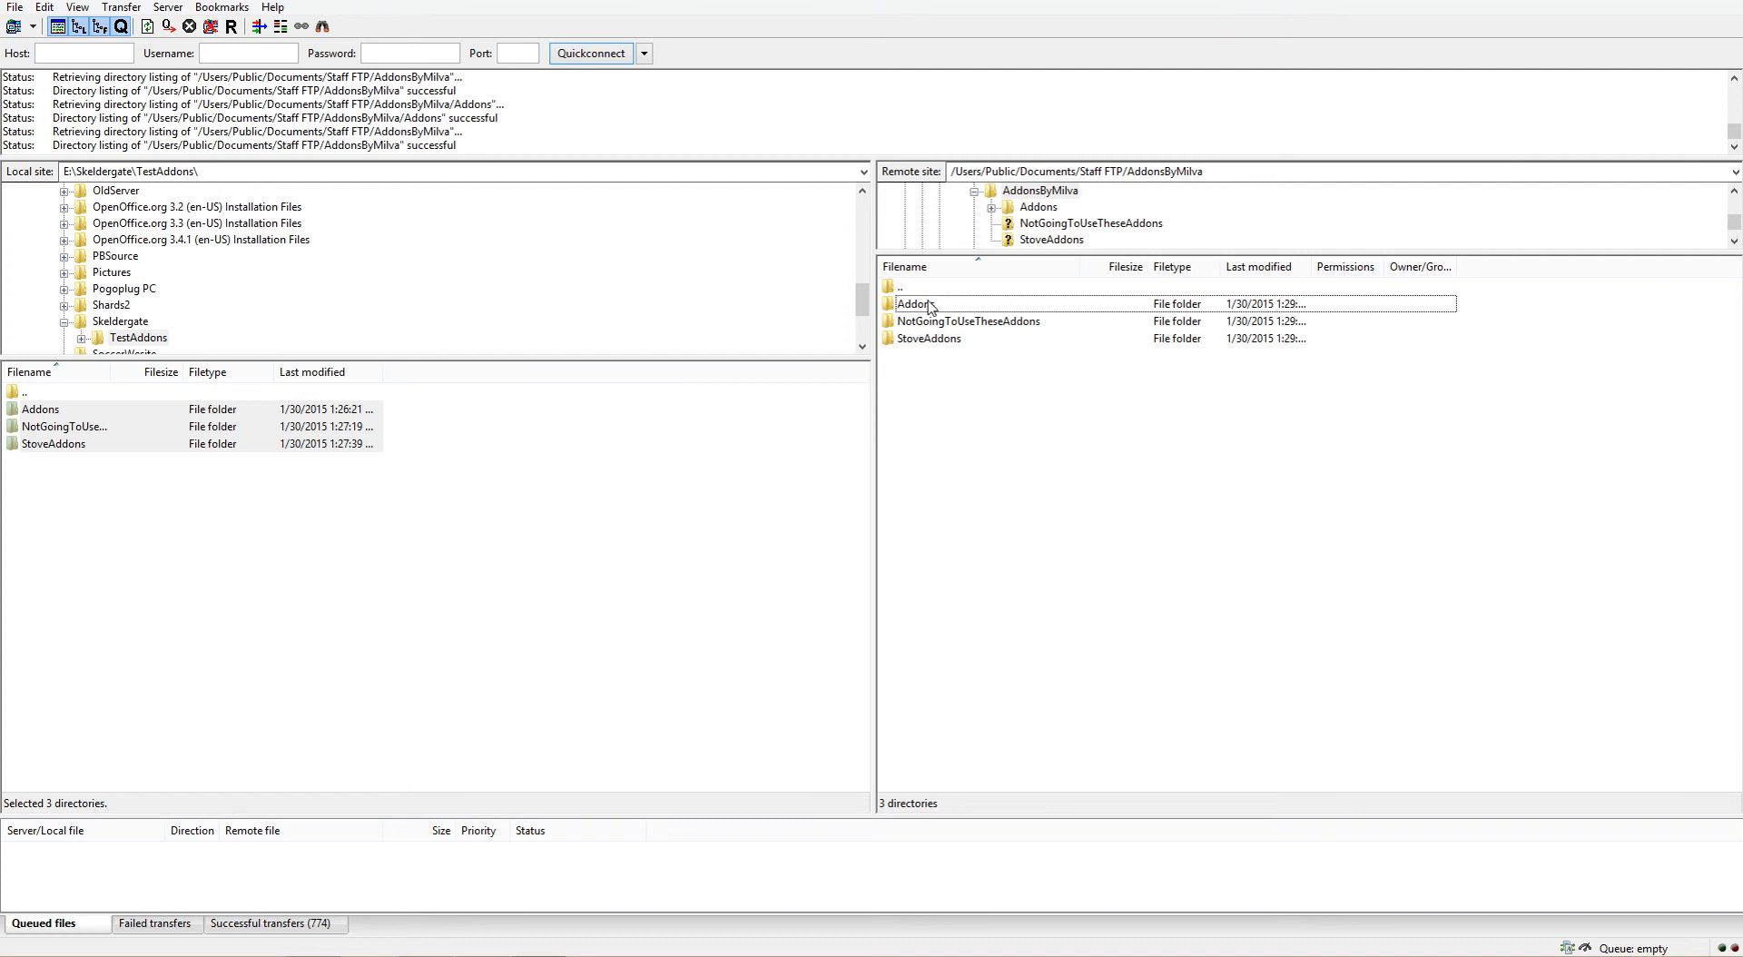
pyautogui.doubleClick(944, 339)
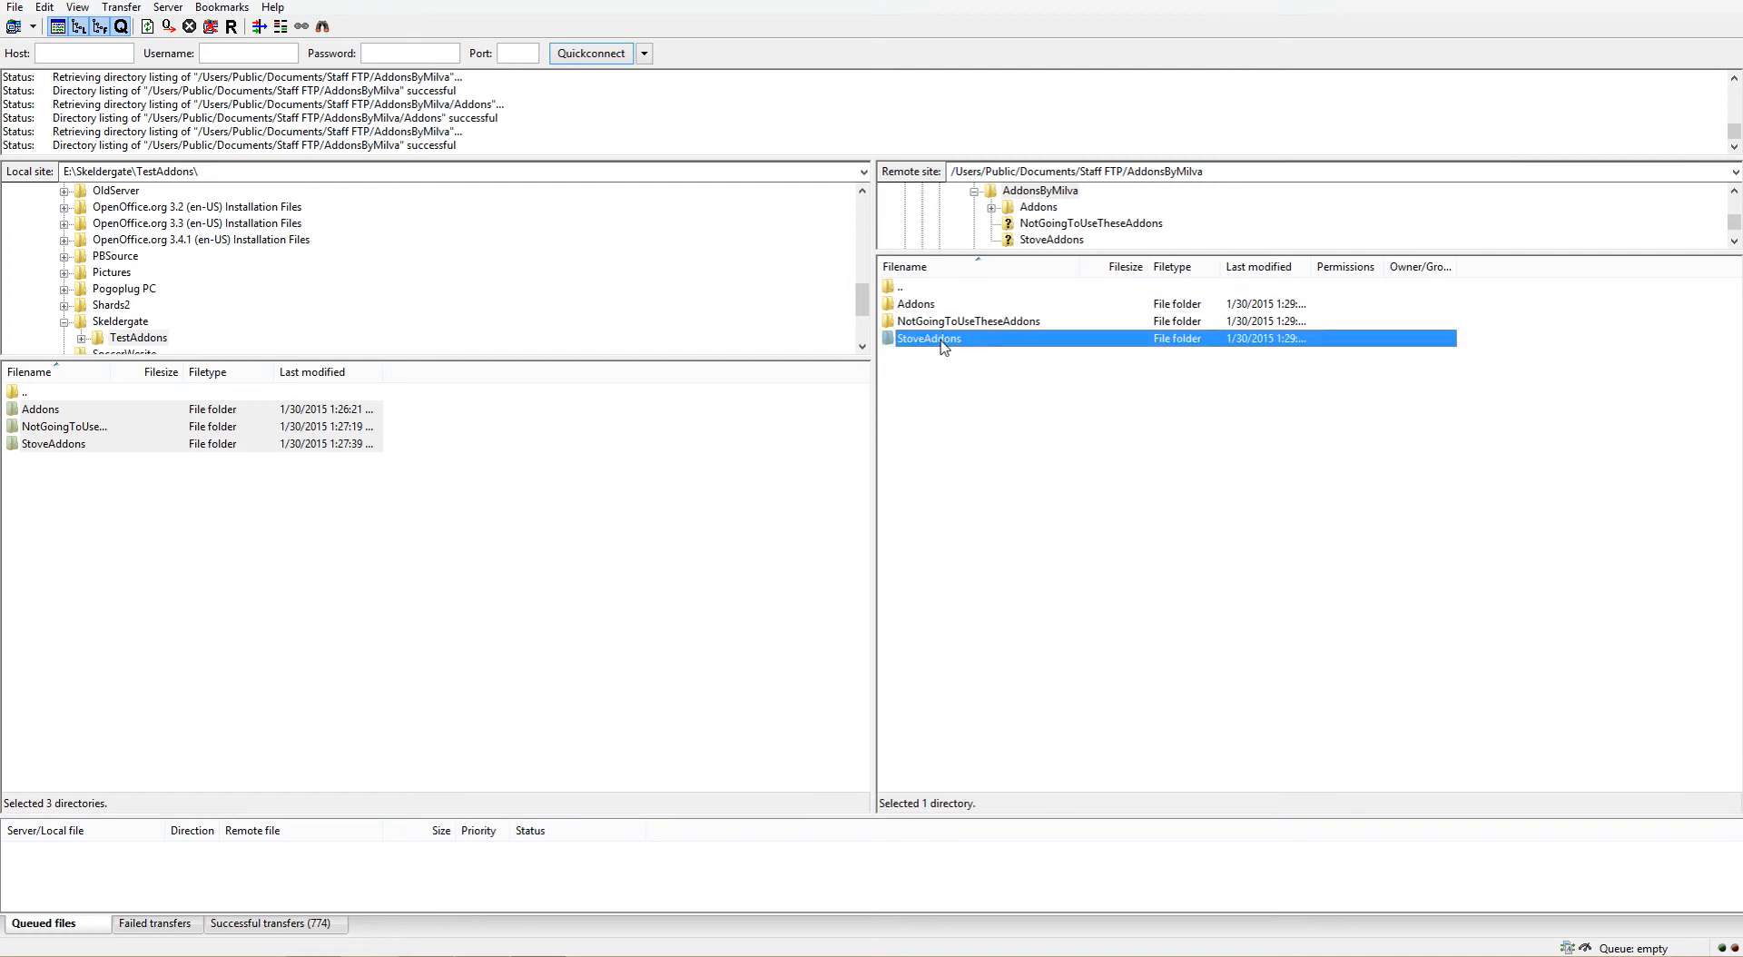
pyautogui.doubleClick(908, 287)
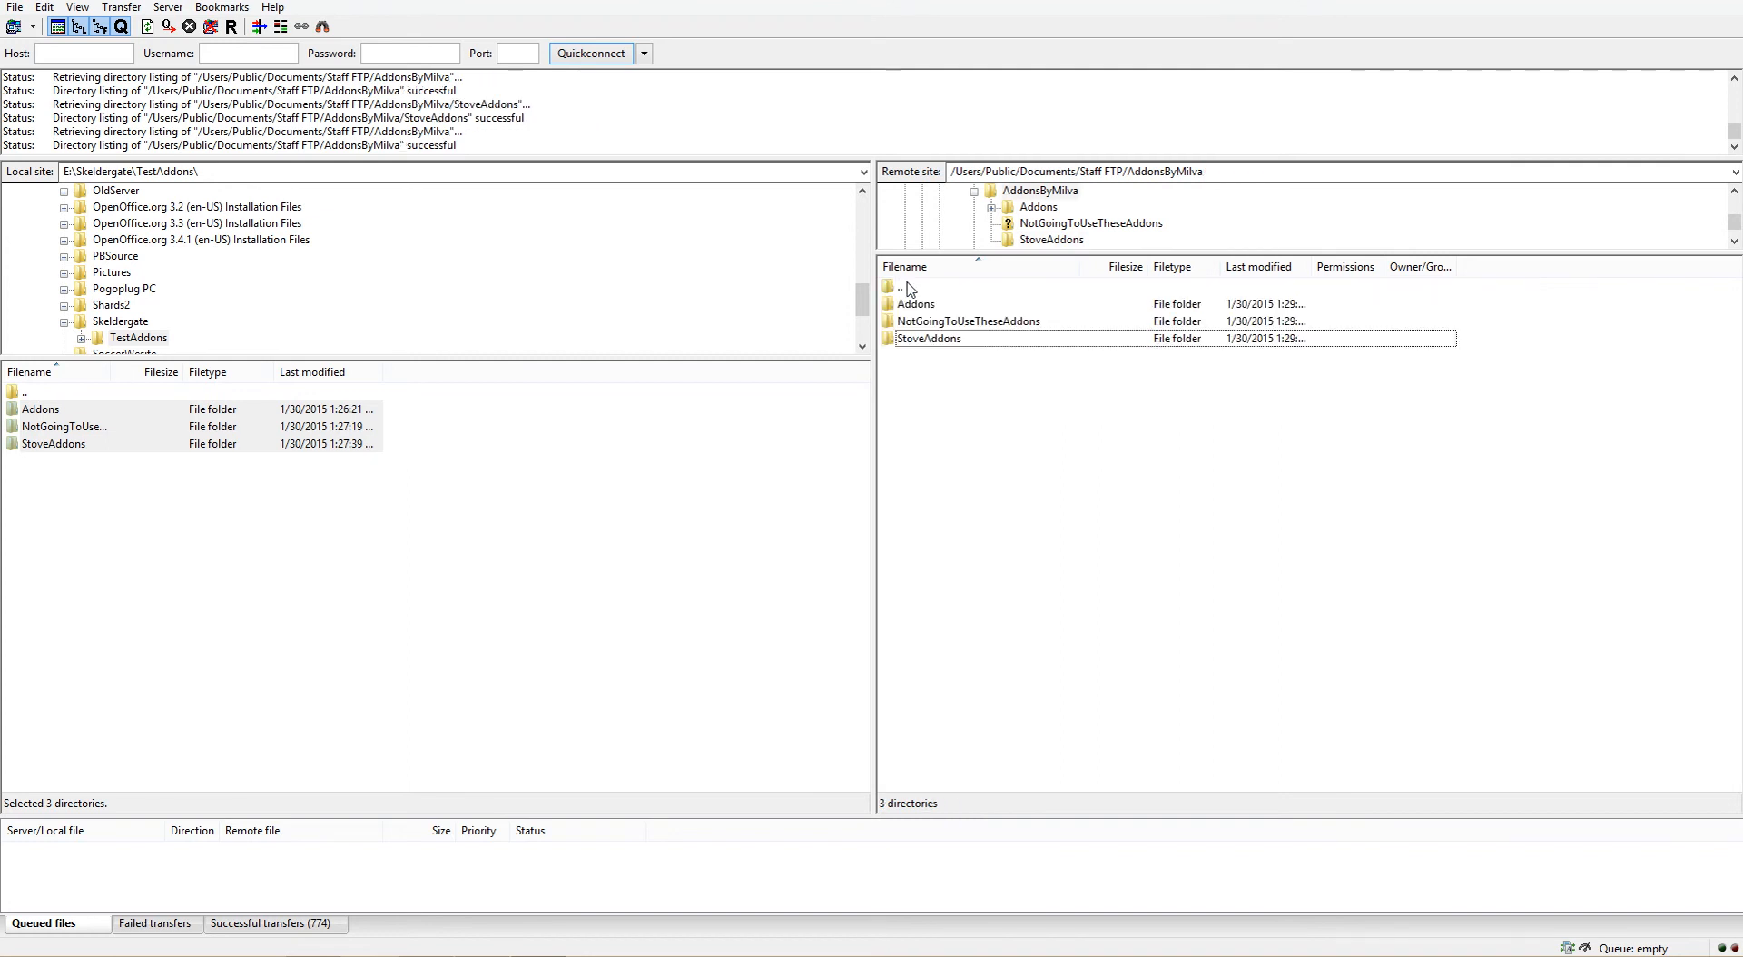
# Step: Delete the uploaded NotGoingToUseTheseAddons folder from the staff member's directory on the server
pyautogui.click(960, 322)
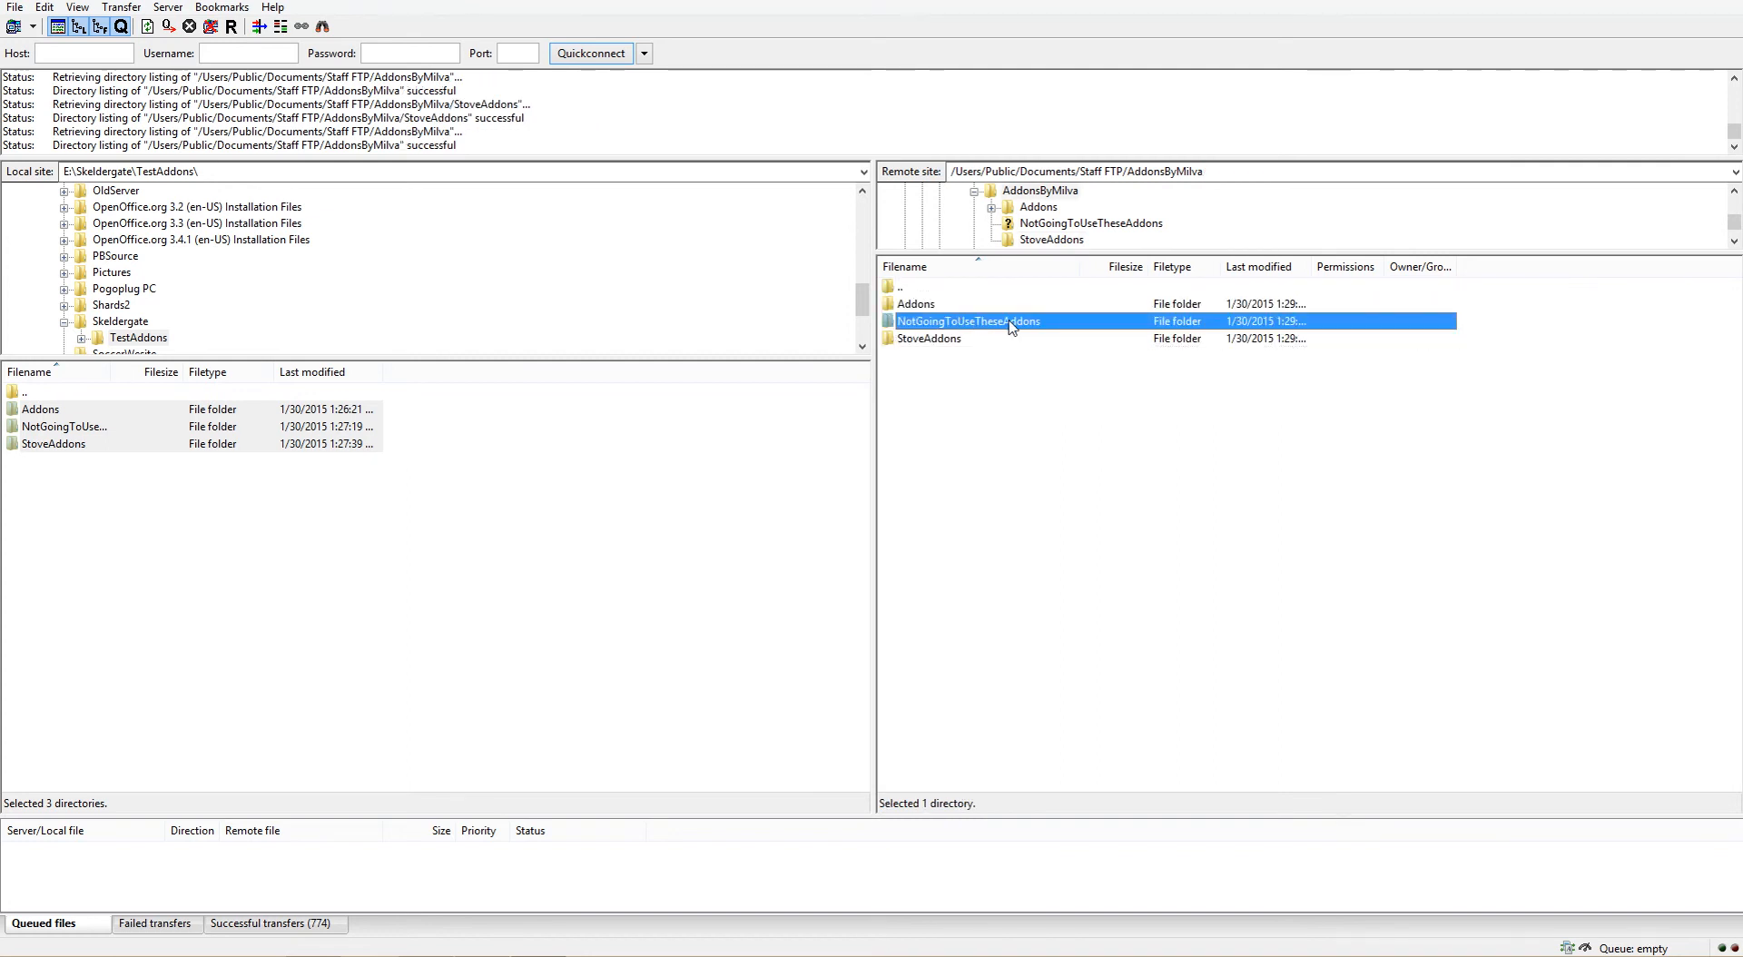
pyautogui.rightClick(1062, 324)
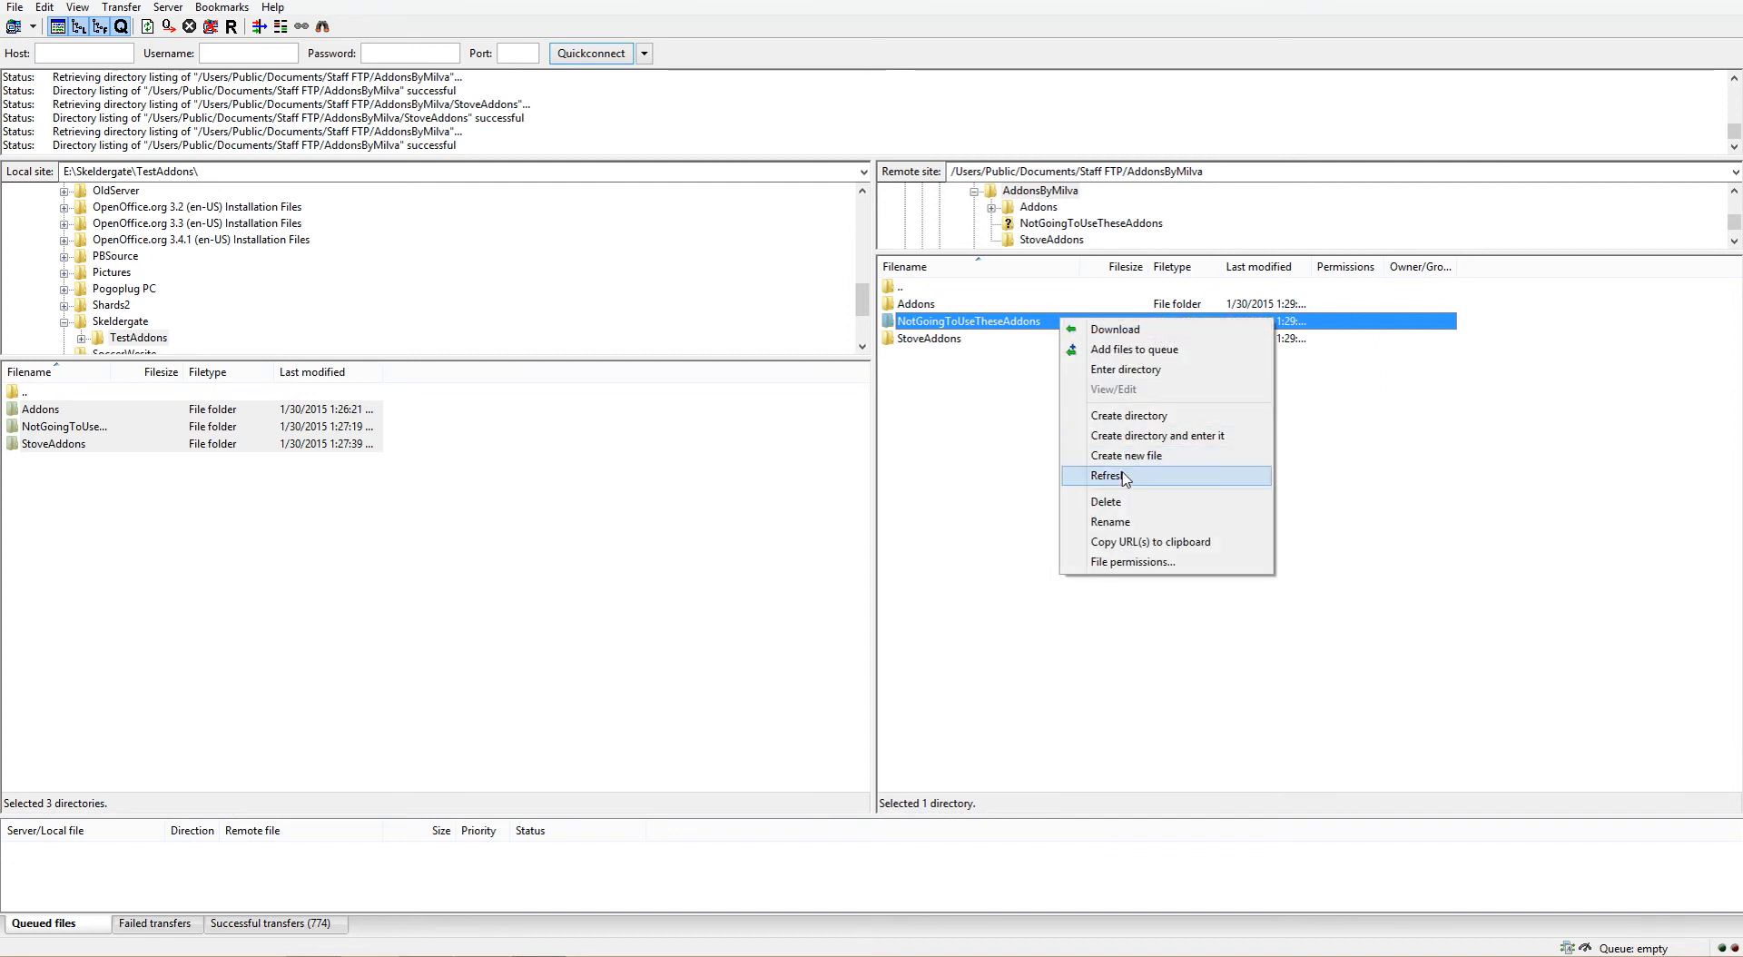
pyautogui.click(1109, 501)
pyautogui.click(937, 547)
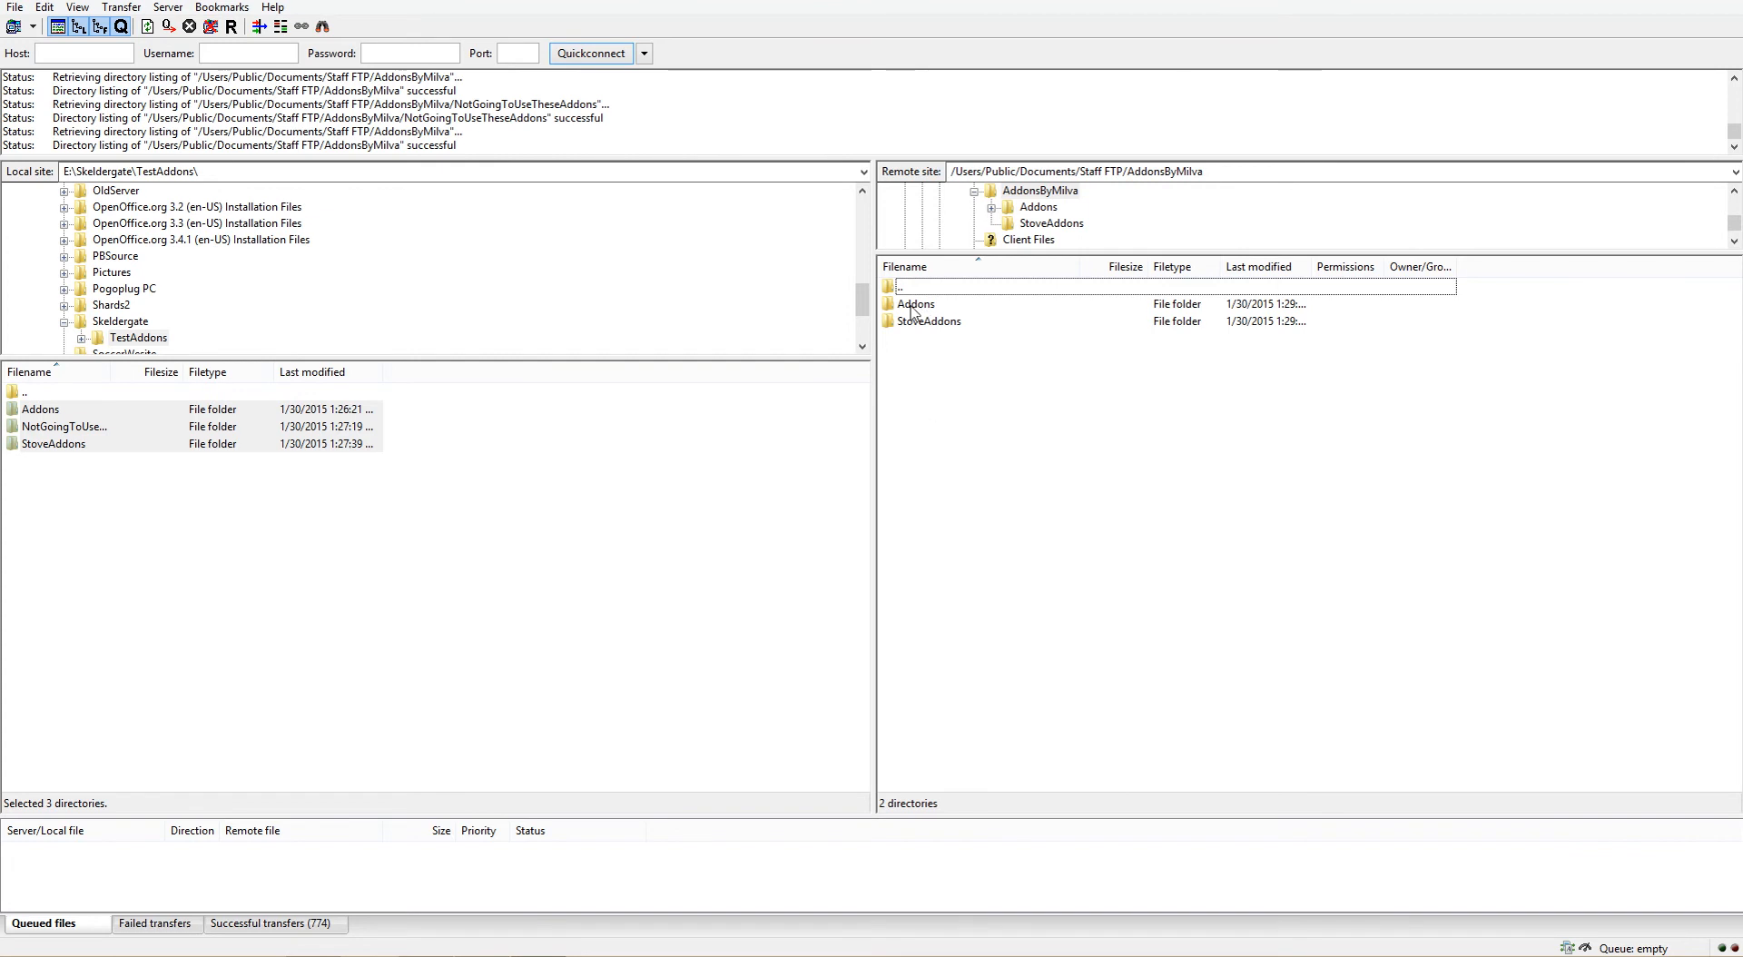
# Step: Rename the uploaded Addons folder in the staff member's server directory as AddonsThatAreOrganized
pyautogui.click(913, 310)
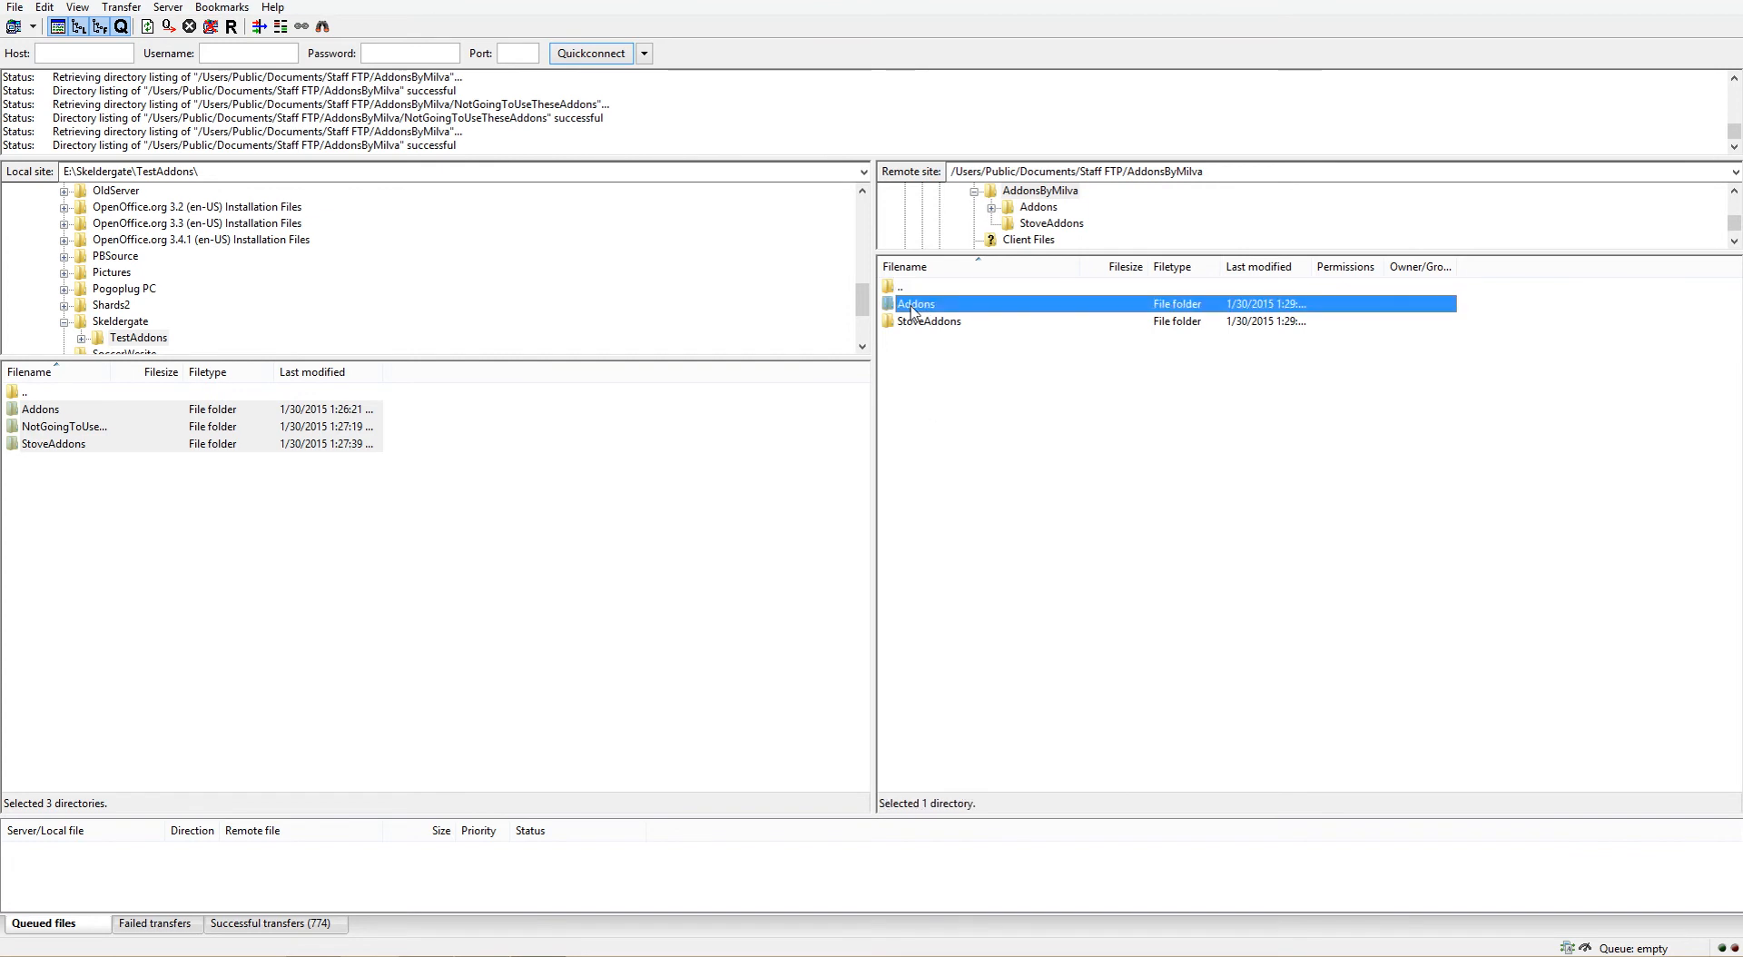
pyautogui.rightClick(914, 311)
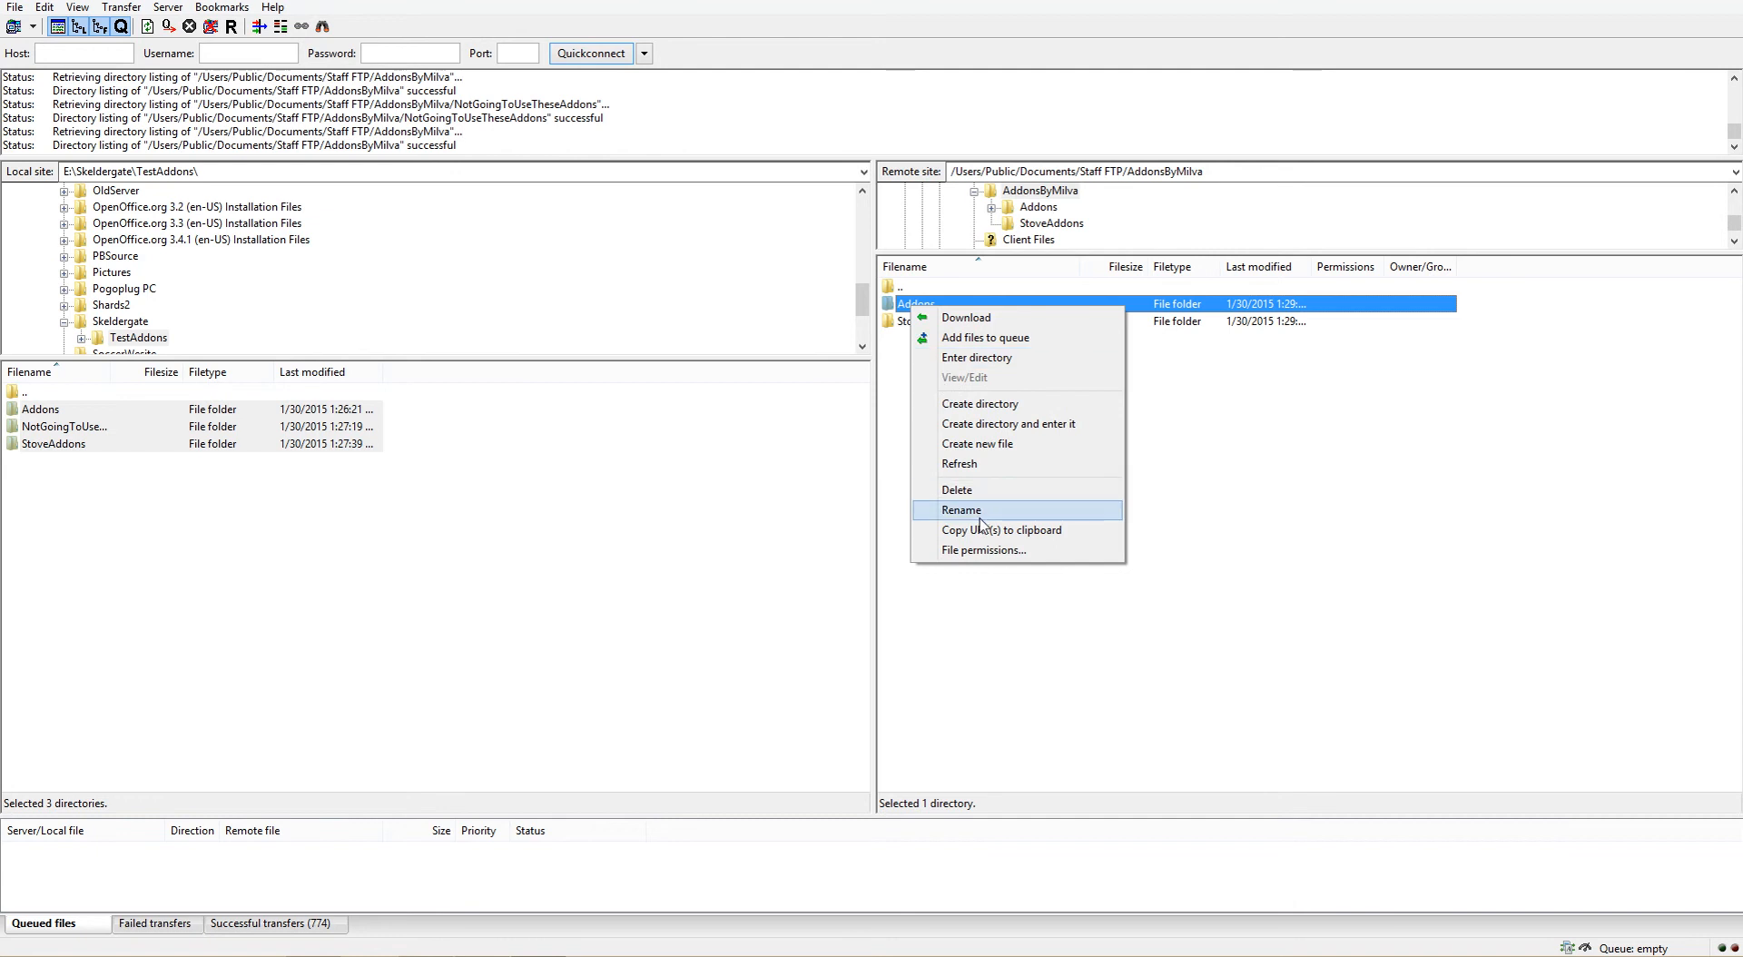
pyautogui.click(978, 511)
pyautogui.click(947, 304)
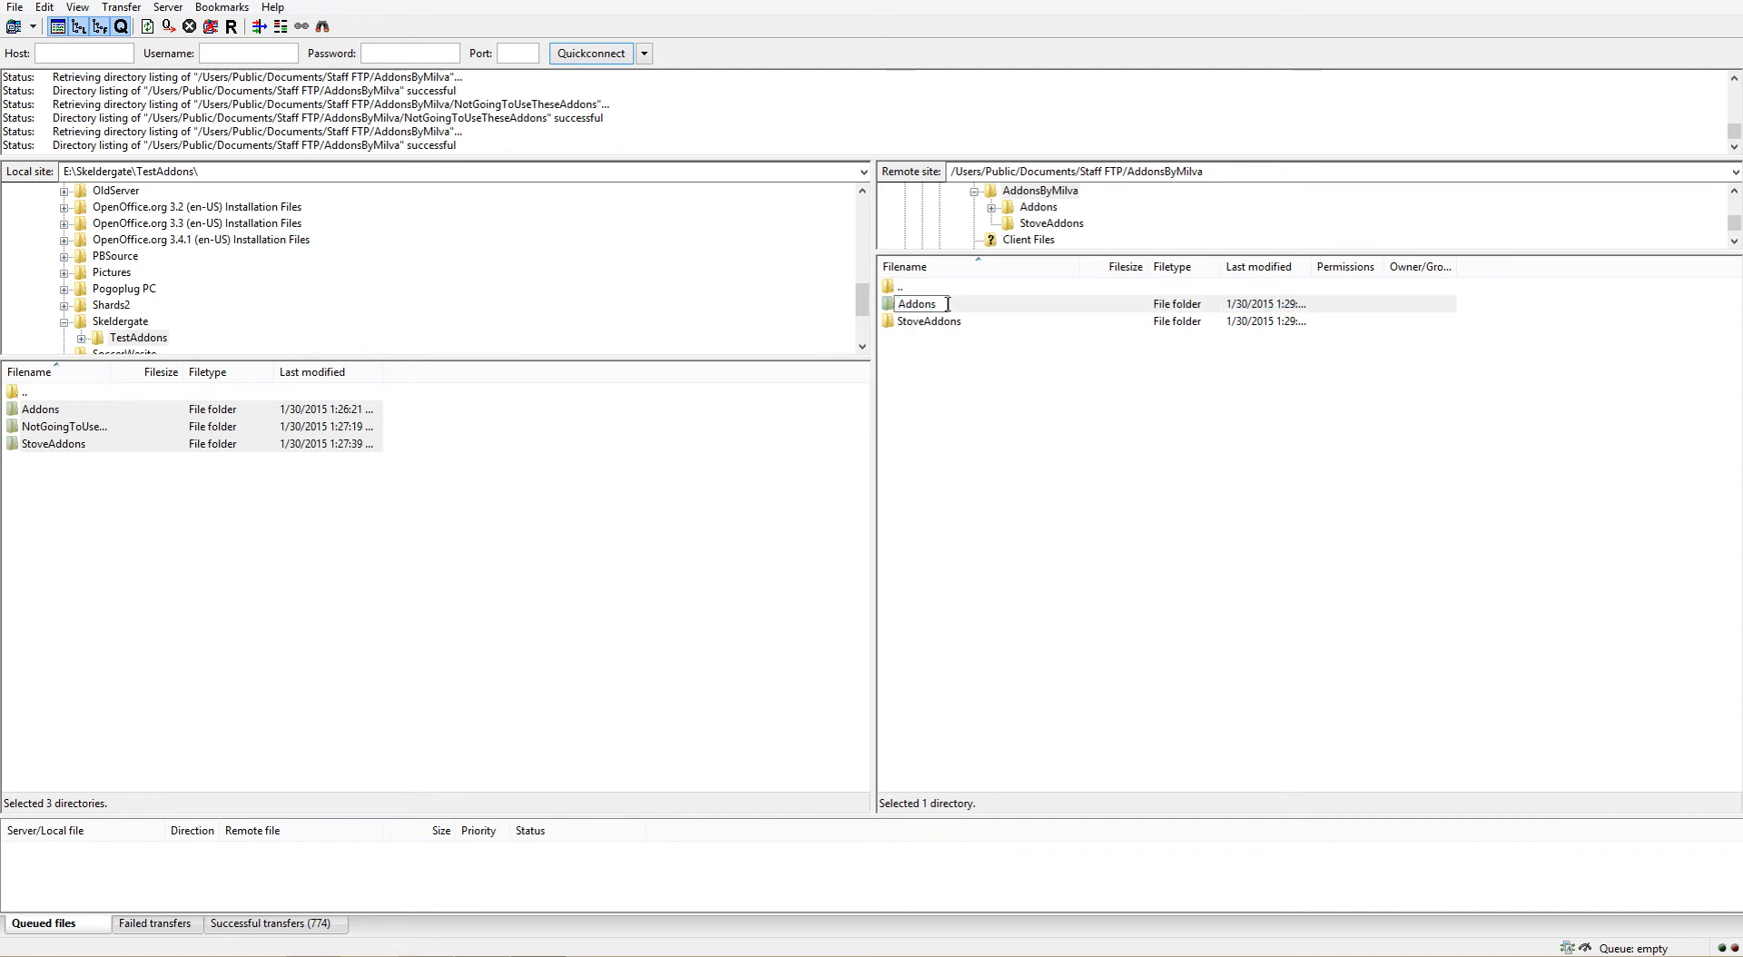
pyautogui.write('ThatAreOrganized')
pyautogui.press('Return')
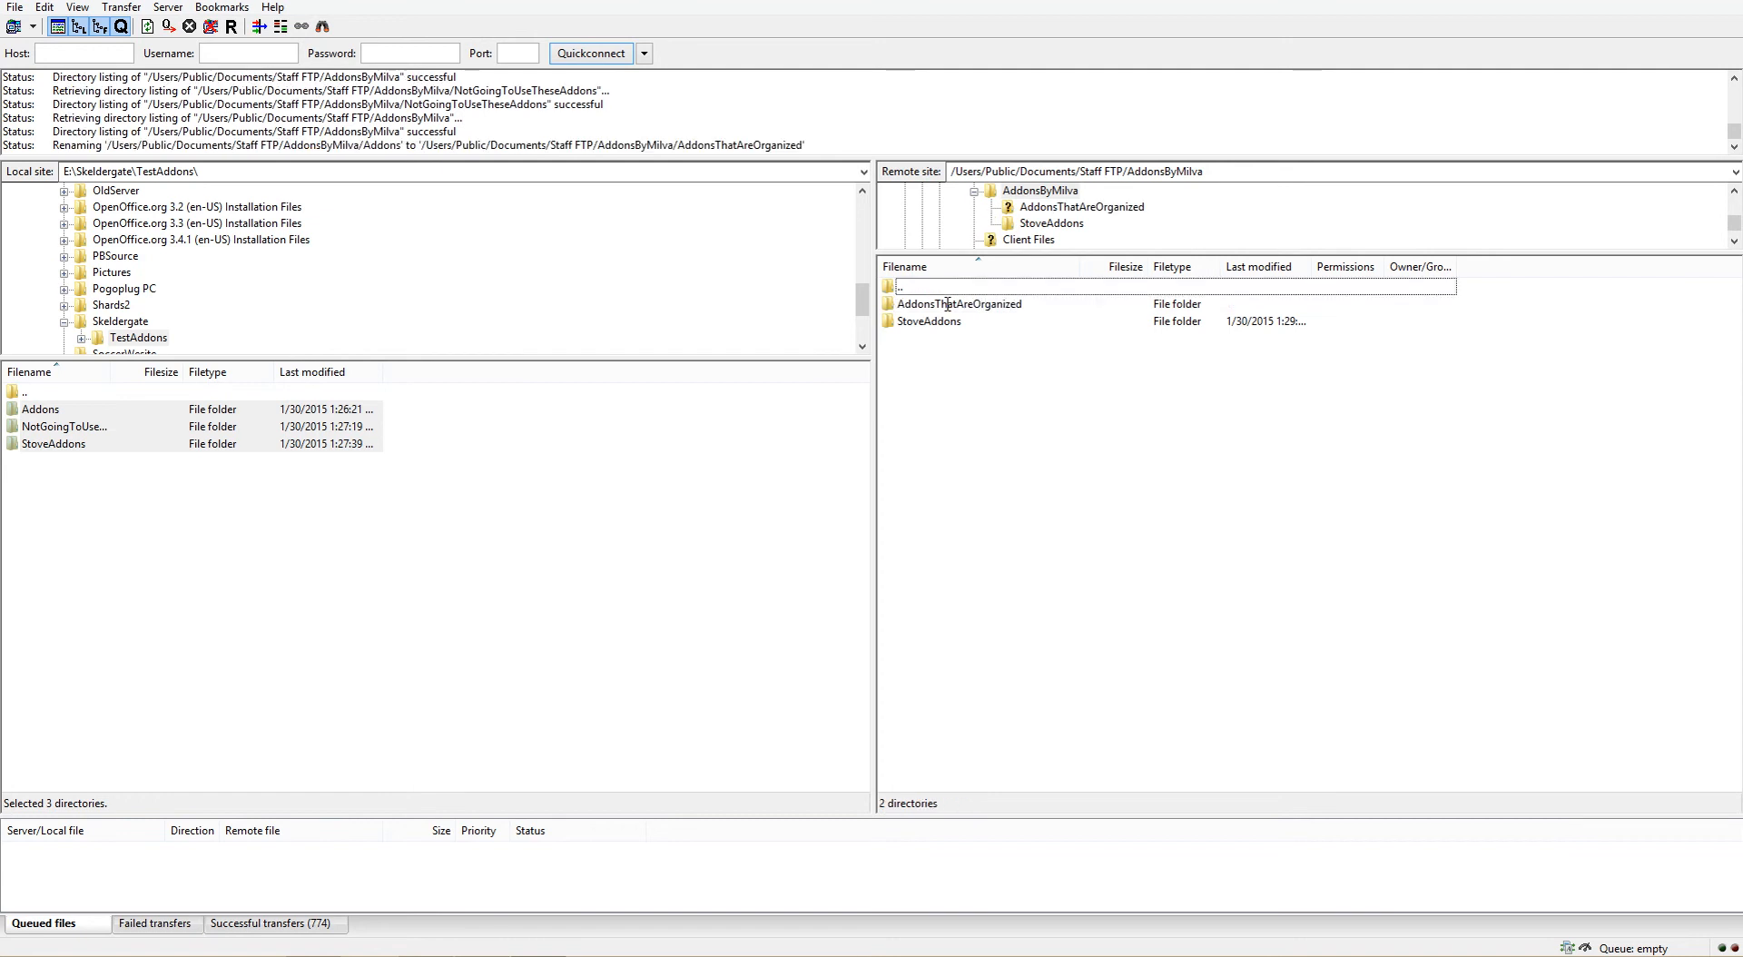
# Step: Open the AddonsThatAreOrganized folder on the server and the matching Addons folder on the local side
pyautogui.doubleClick(947, 304)
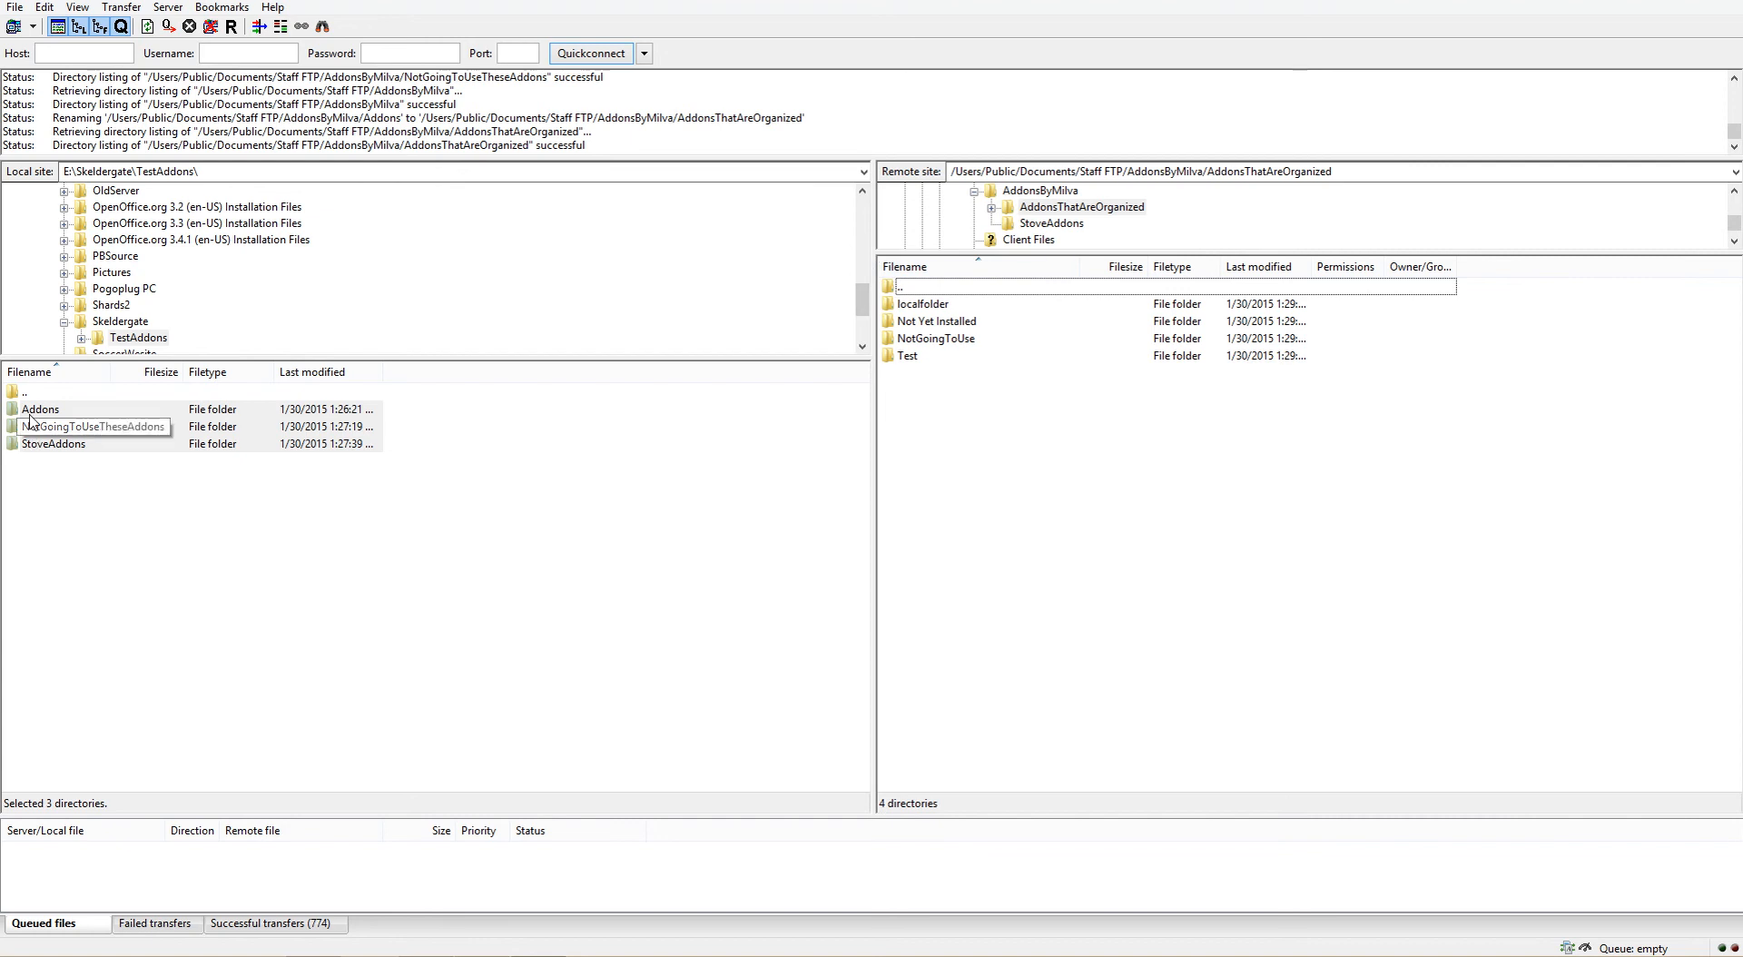
pyautogui.doubleClick(887, 287)
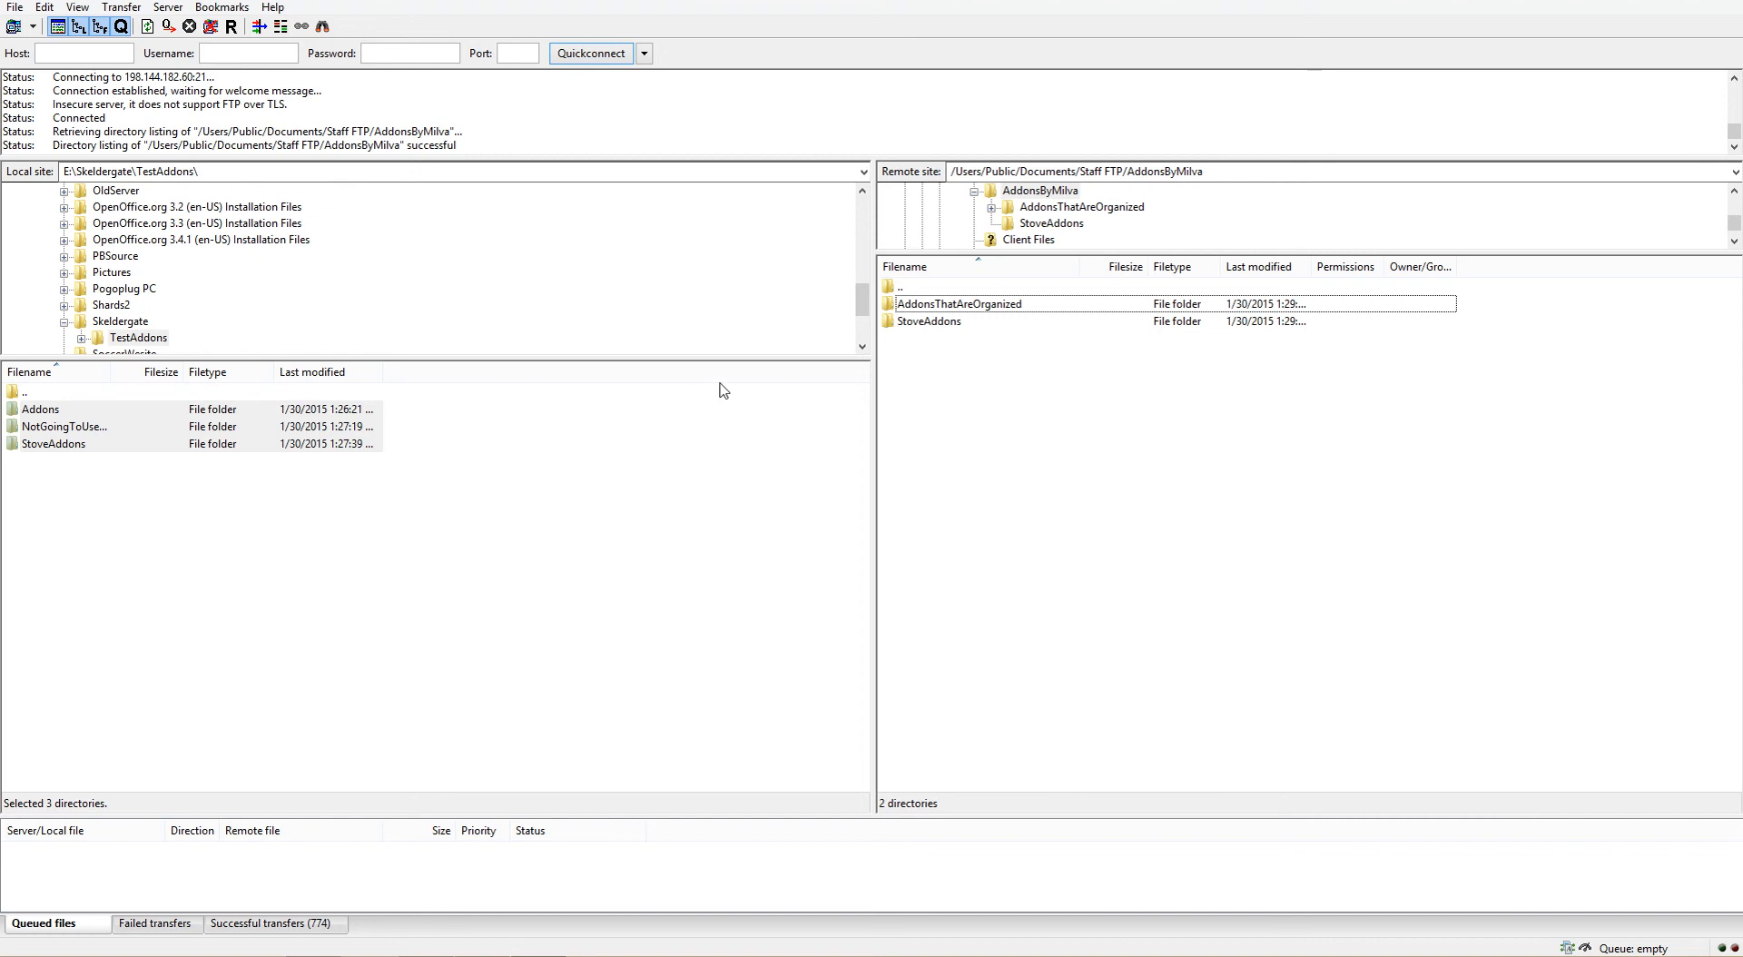
pyautogui.doubleClick(897, 301)
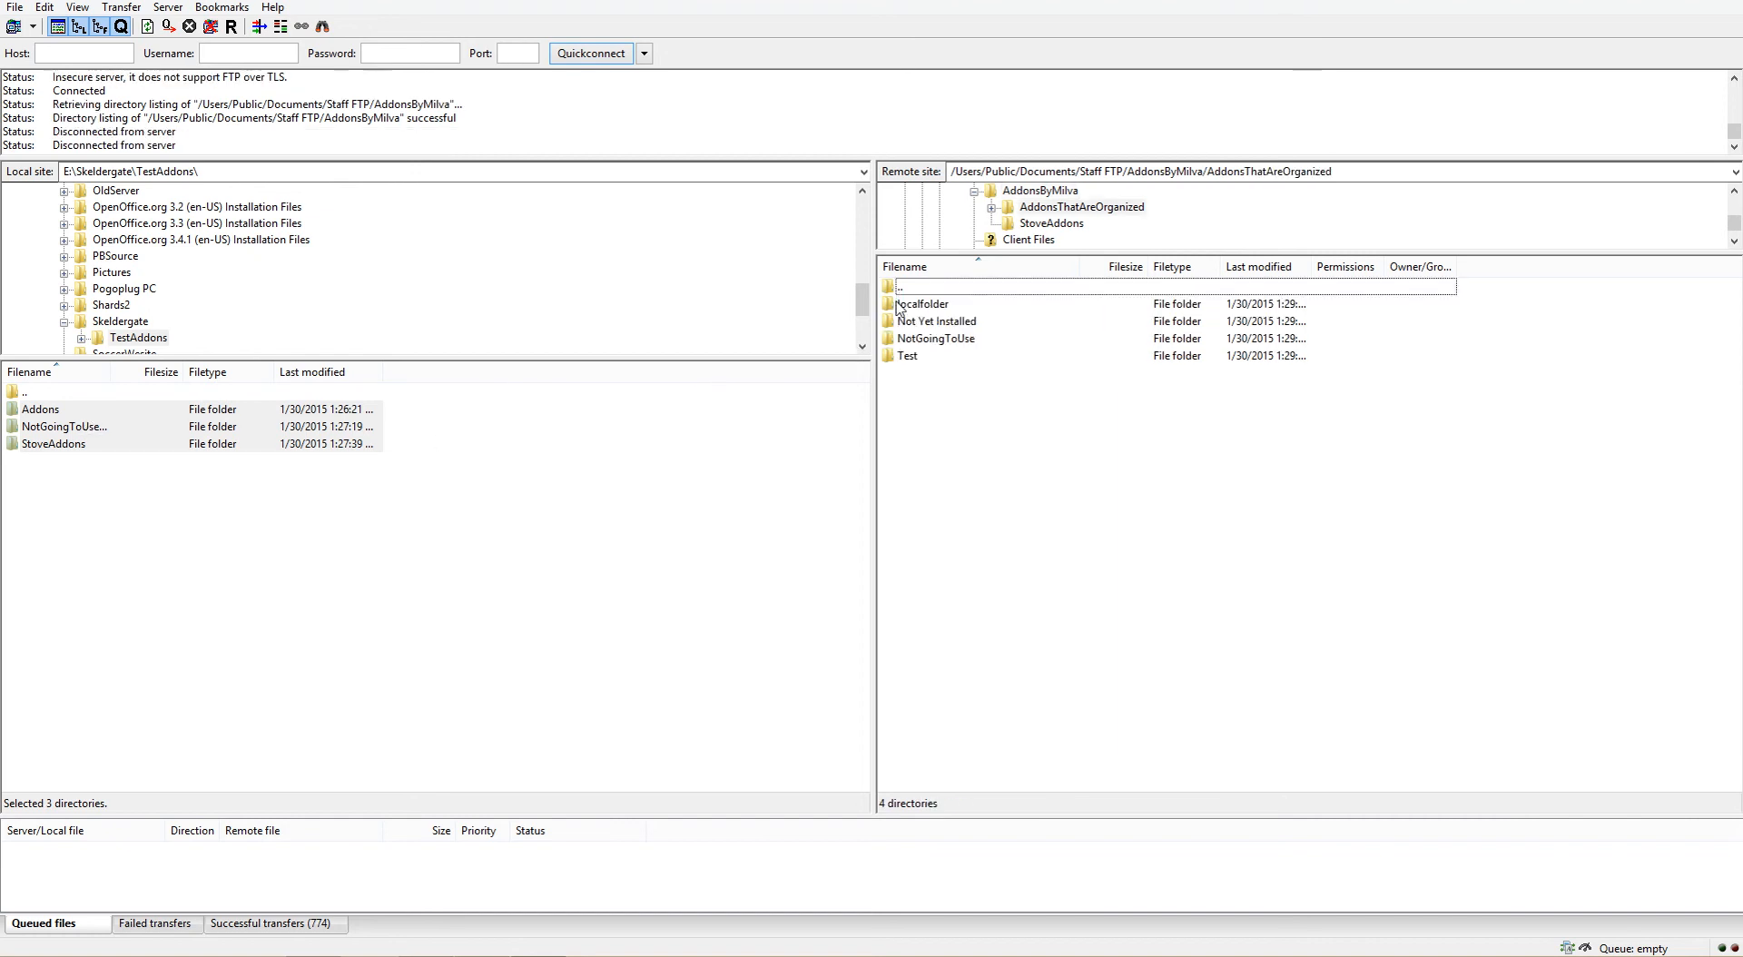
pyautogui.click(60, 408)
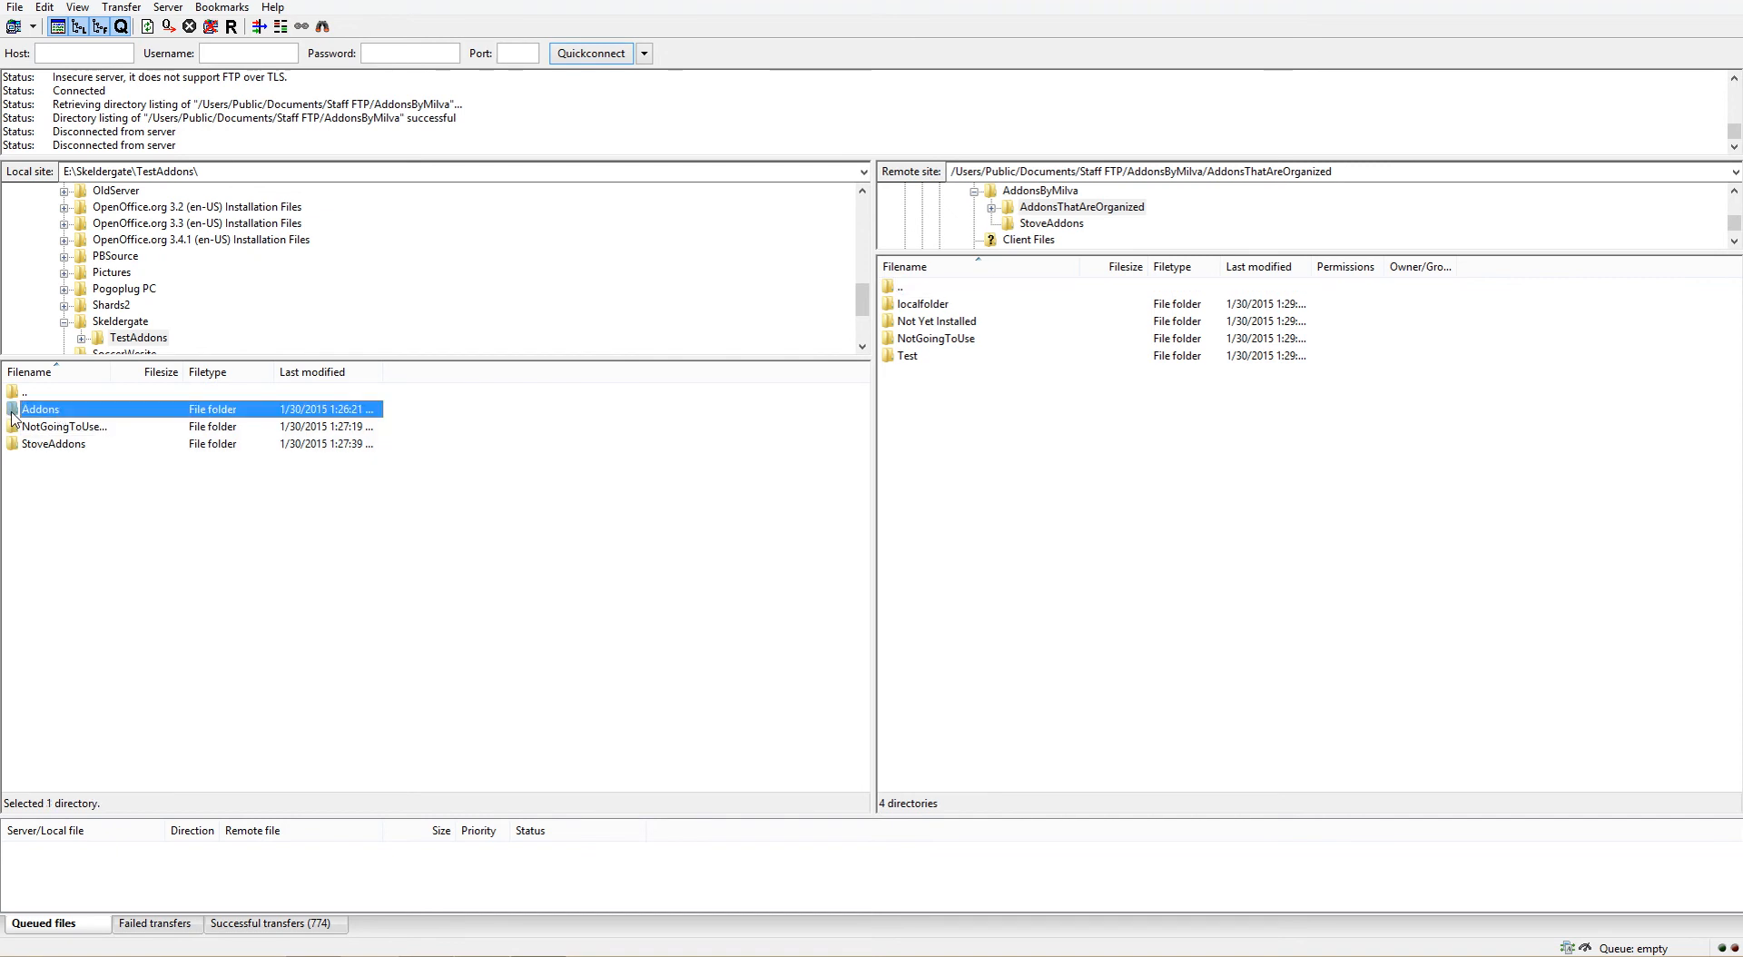
pyautogui.doubleClick(14, 414)
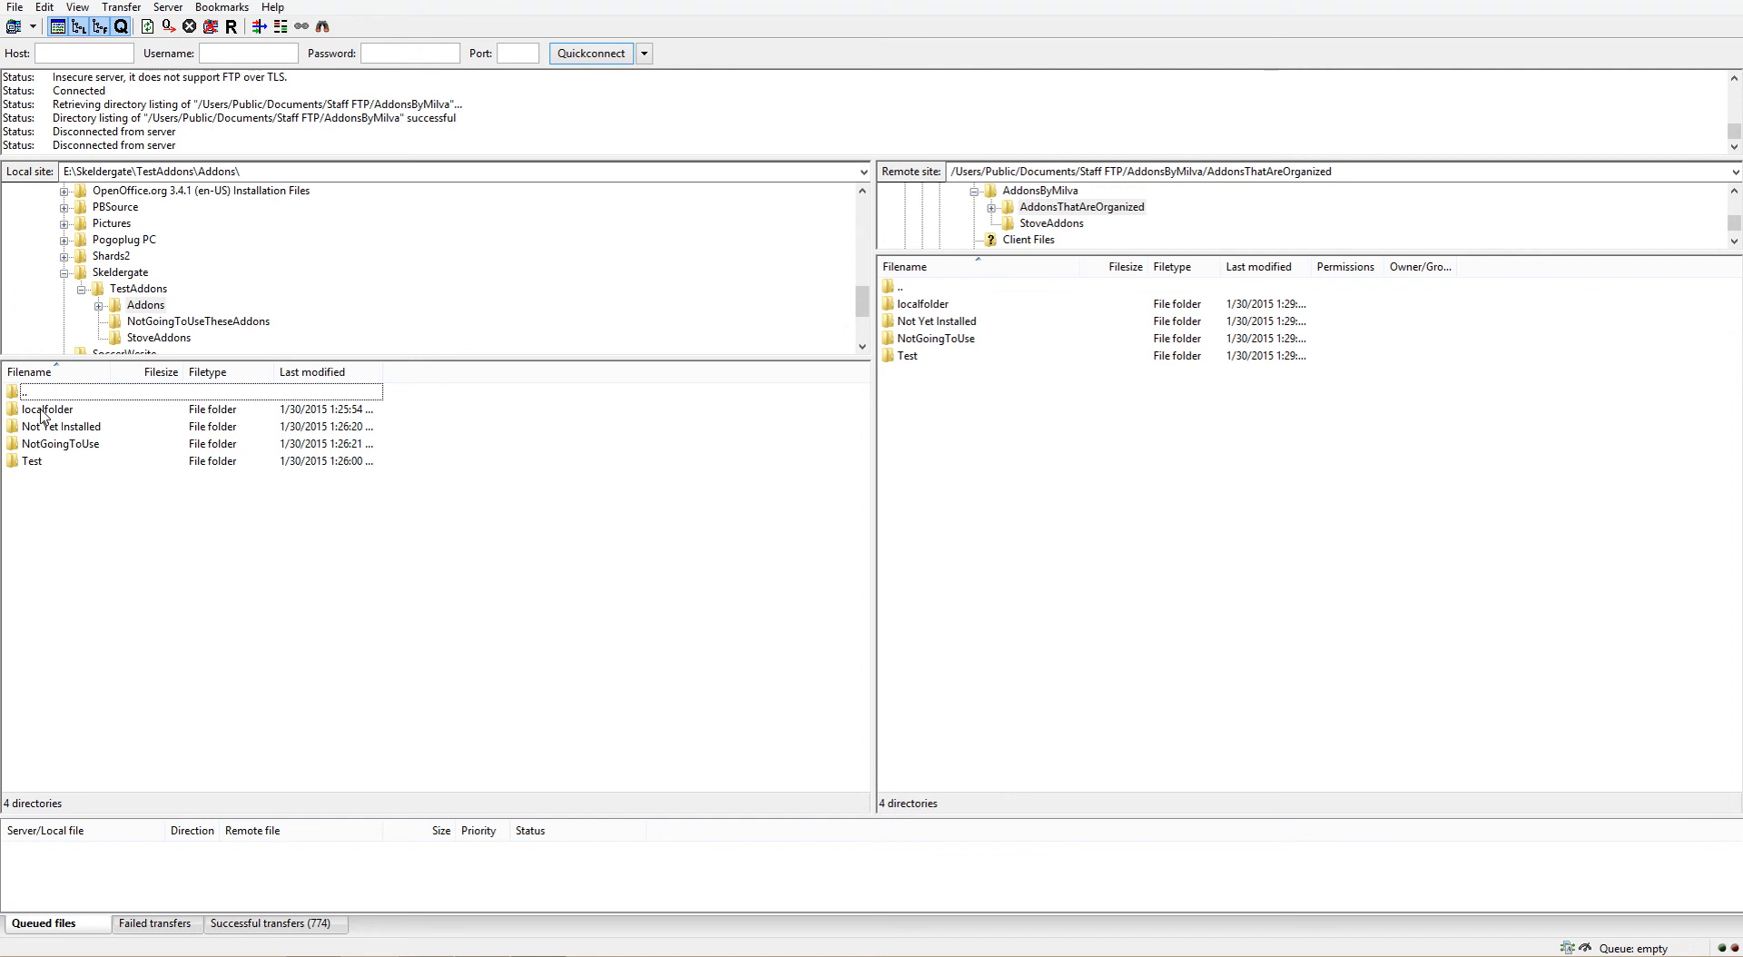
# Step: Look into the local localfolder and open the Not Yet Installed folder both locally and on the server
pyautogui.doubleClick(41, 410)
pyautogui.doubleClick(11, 392)
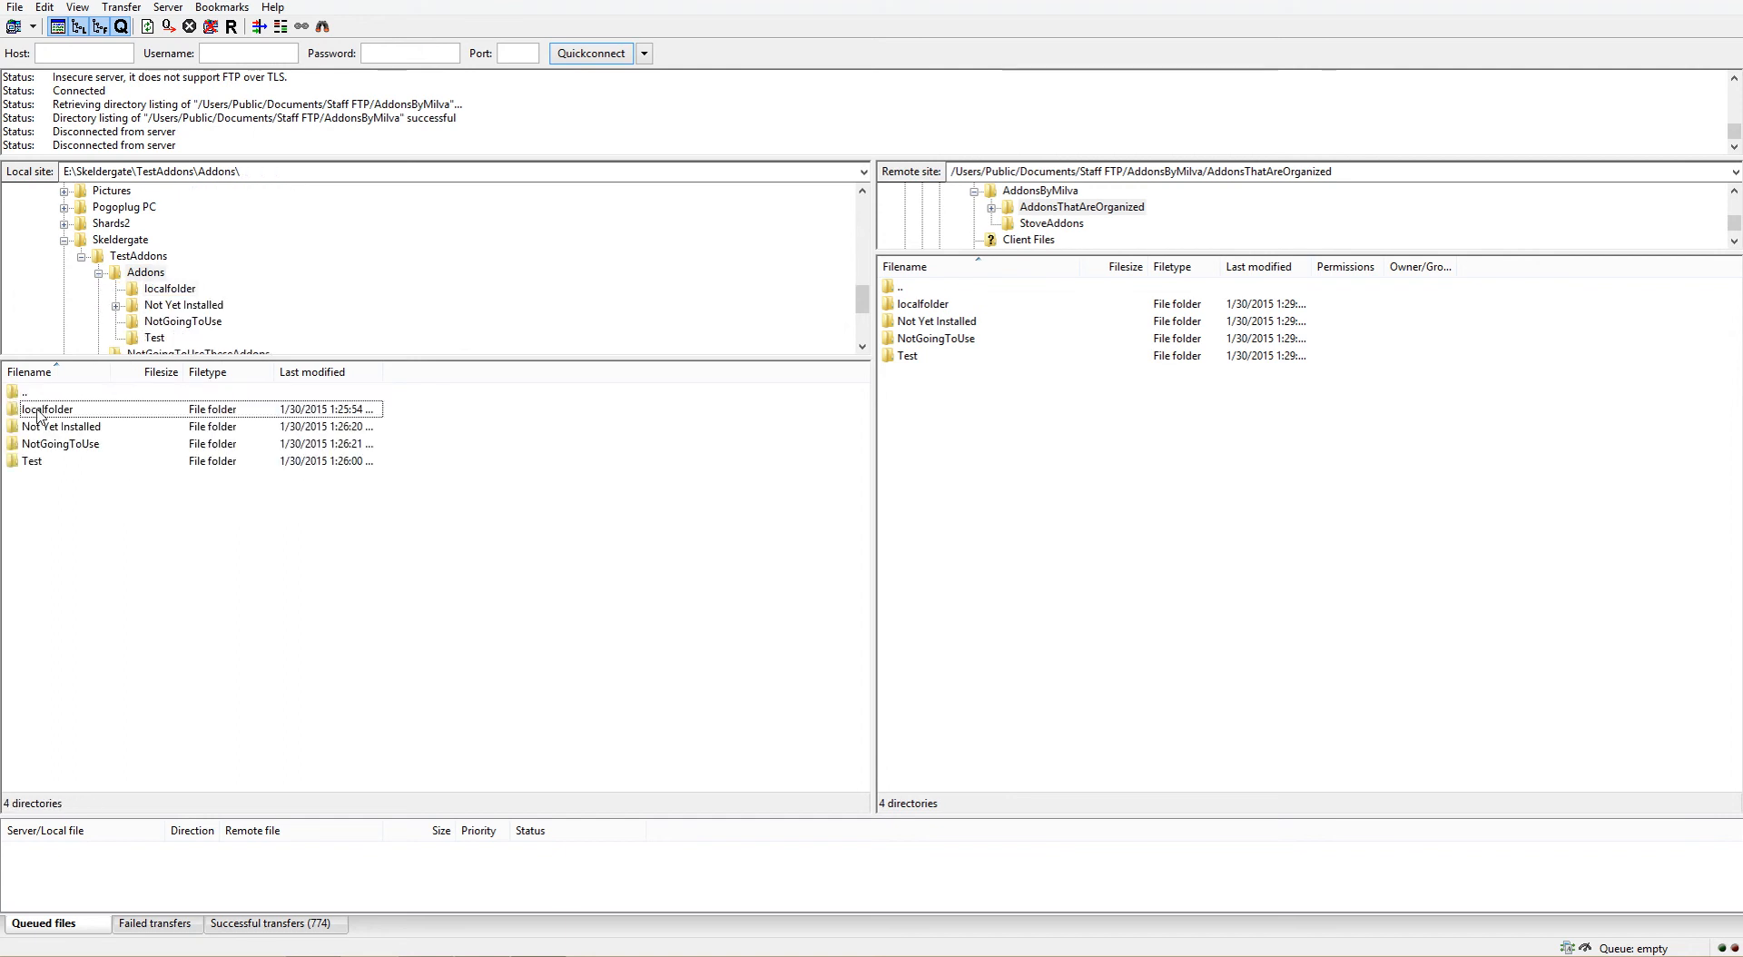
pyautogui.click(56, 447)
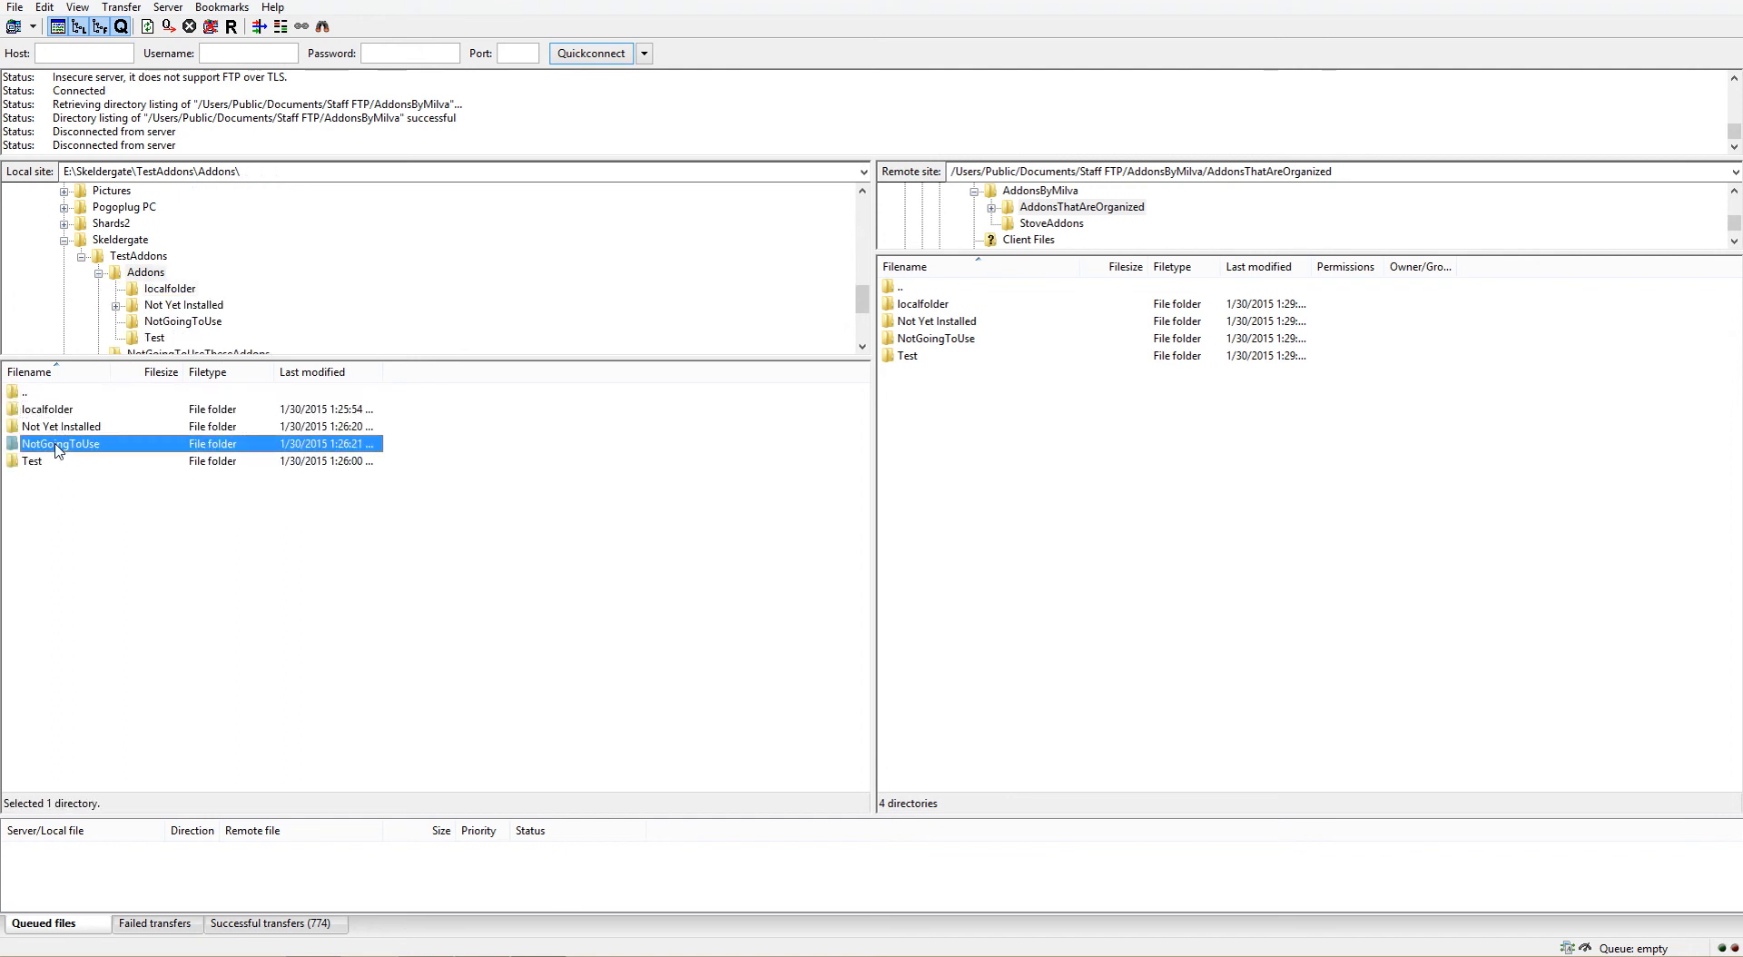
pyautogui.click(71, 429)
pyautogui.doubleClick(71, 428)
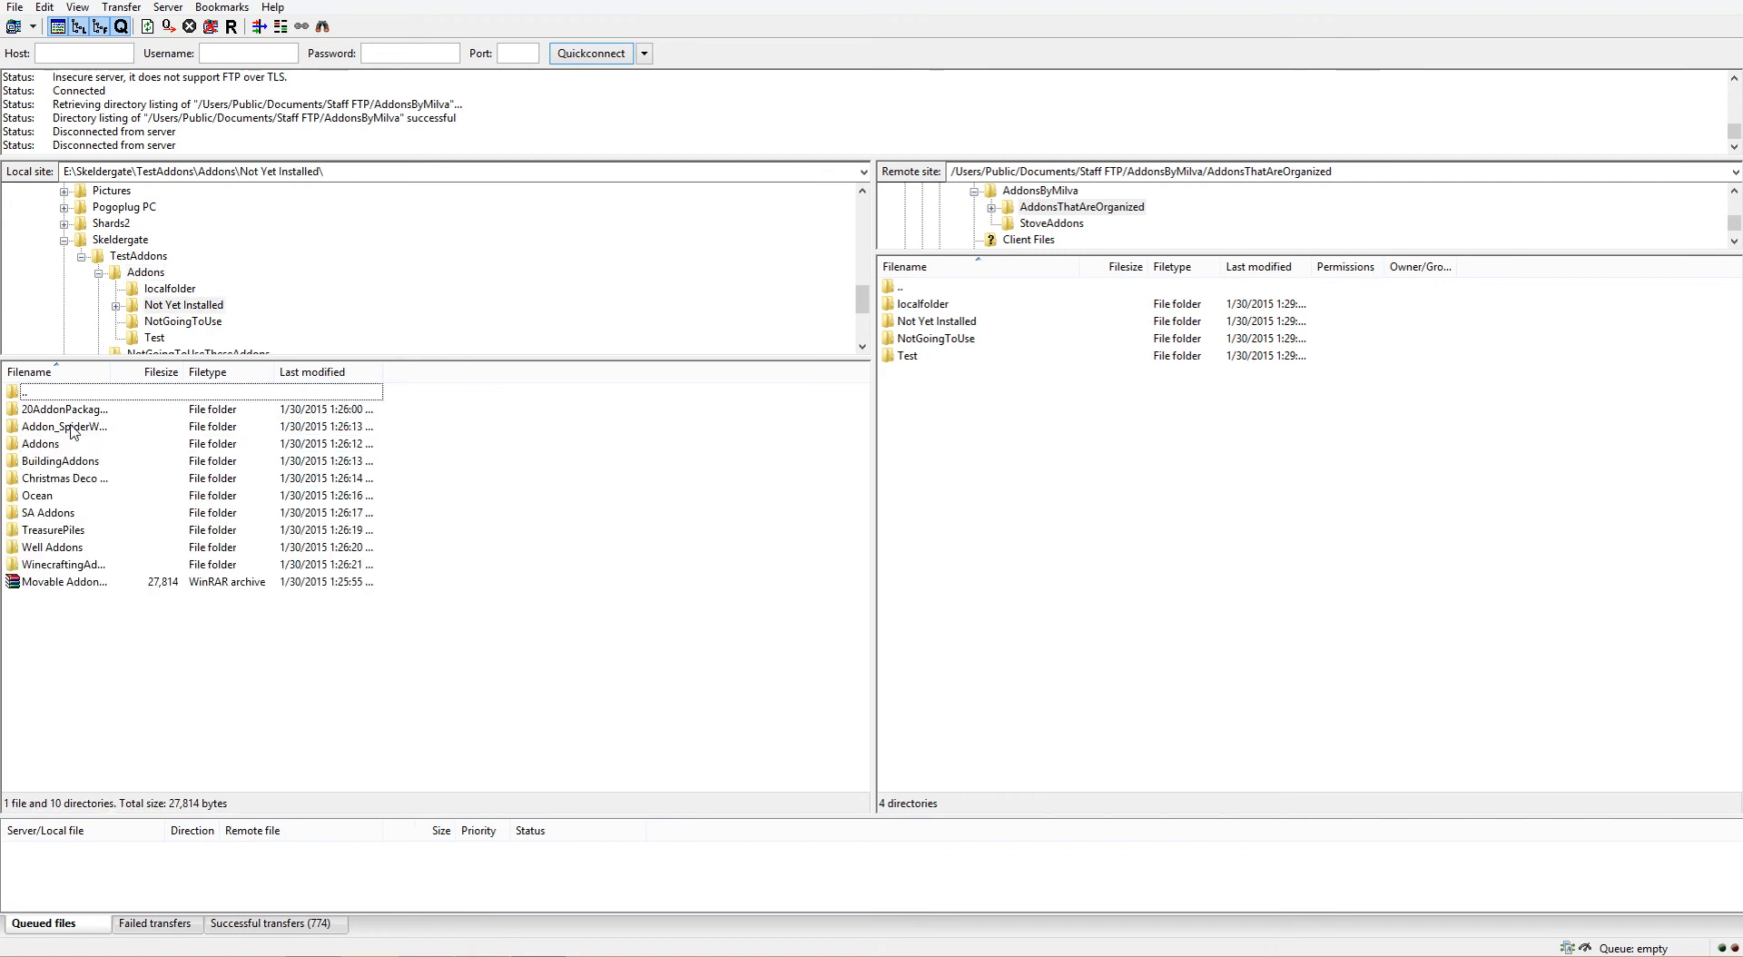
pyautogui.click(49, 584)
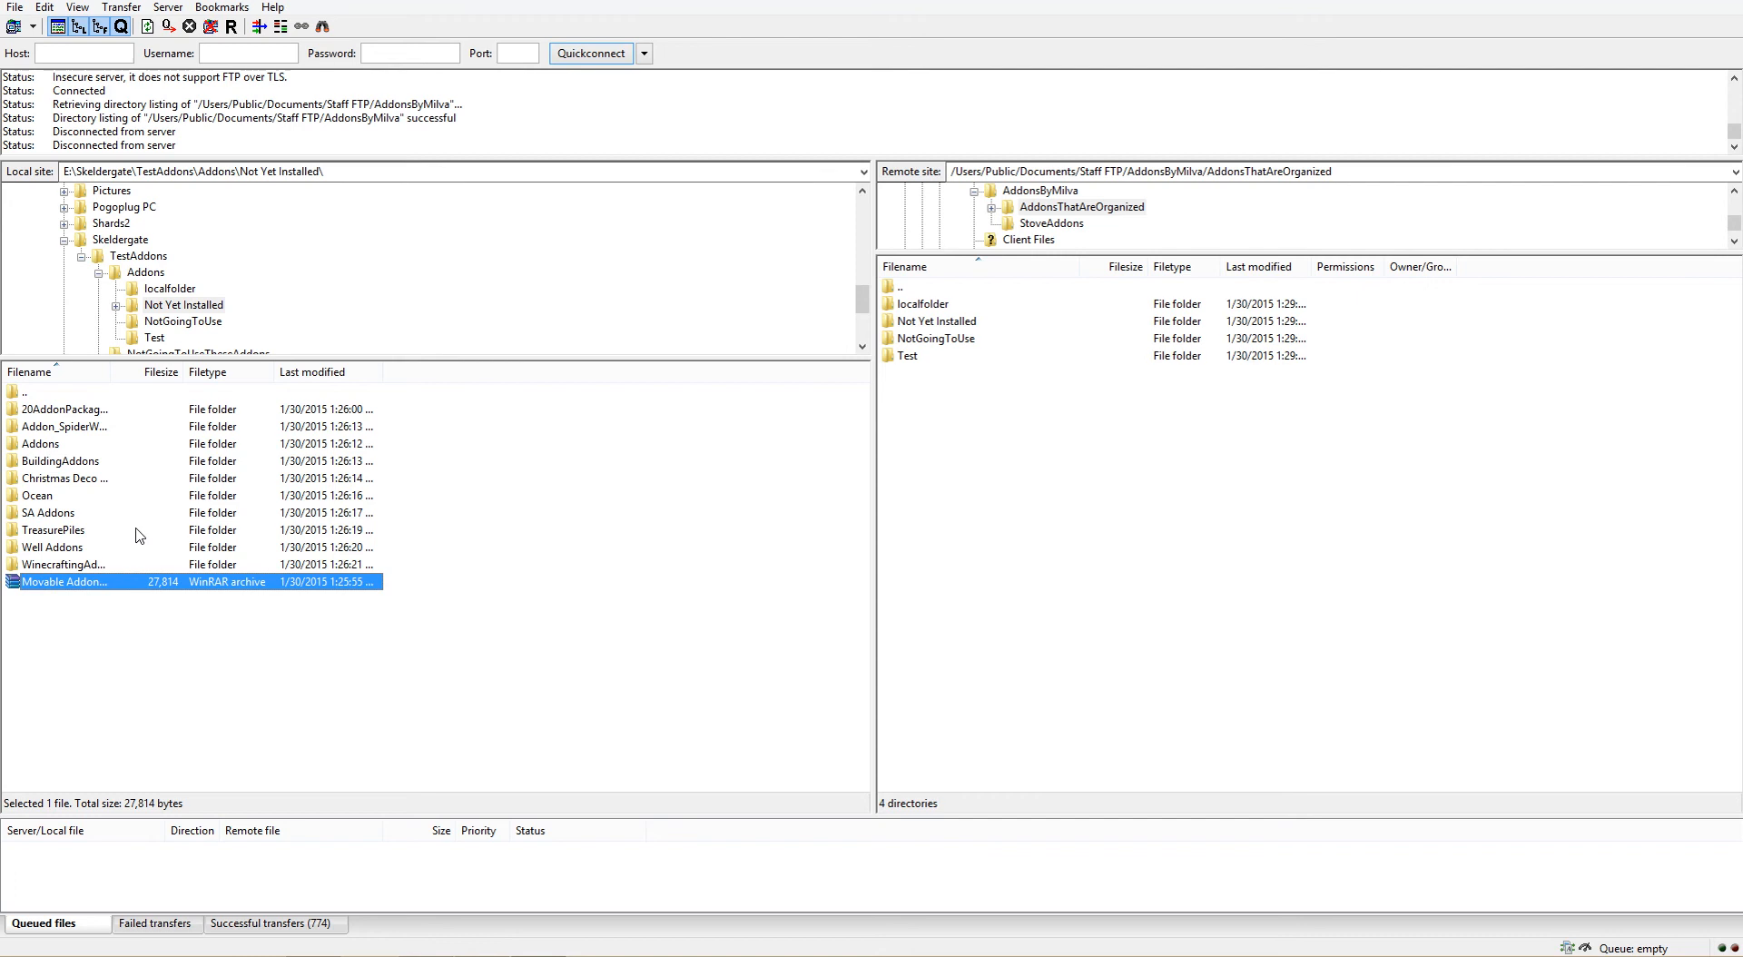
pyautogui.doubleClick(904, 324)
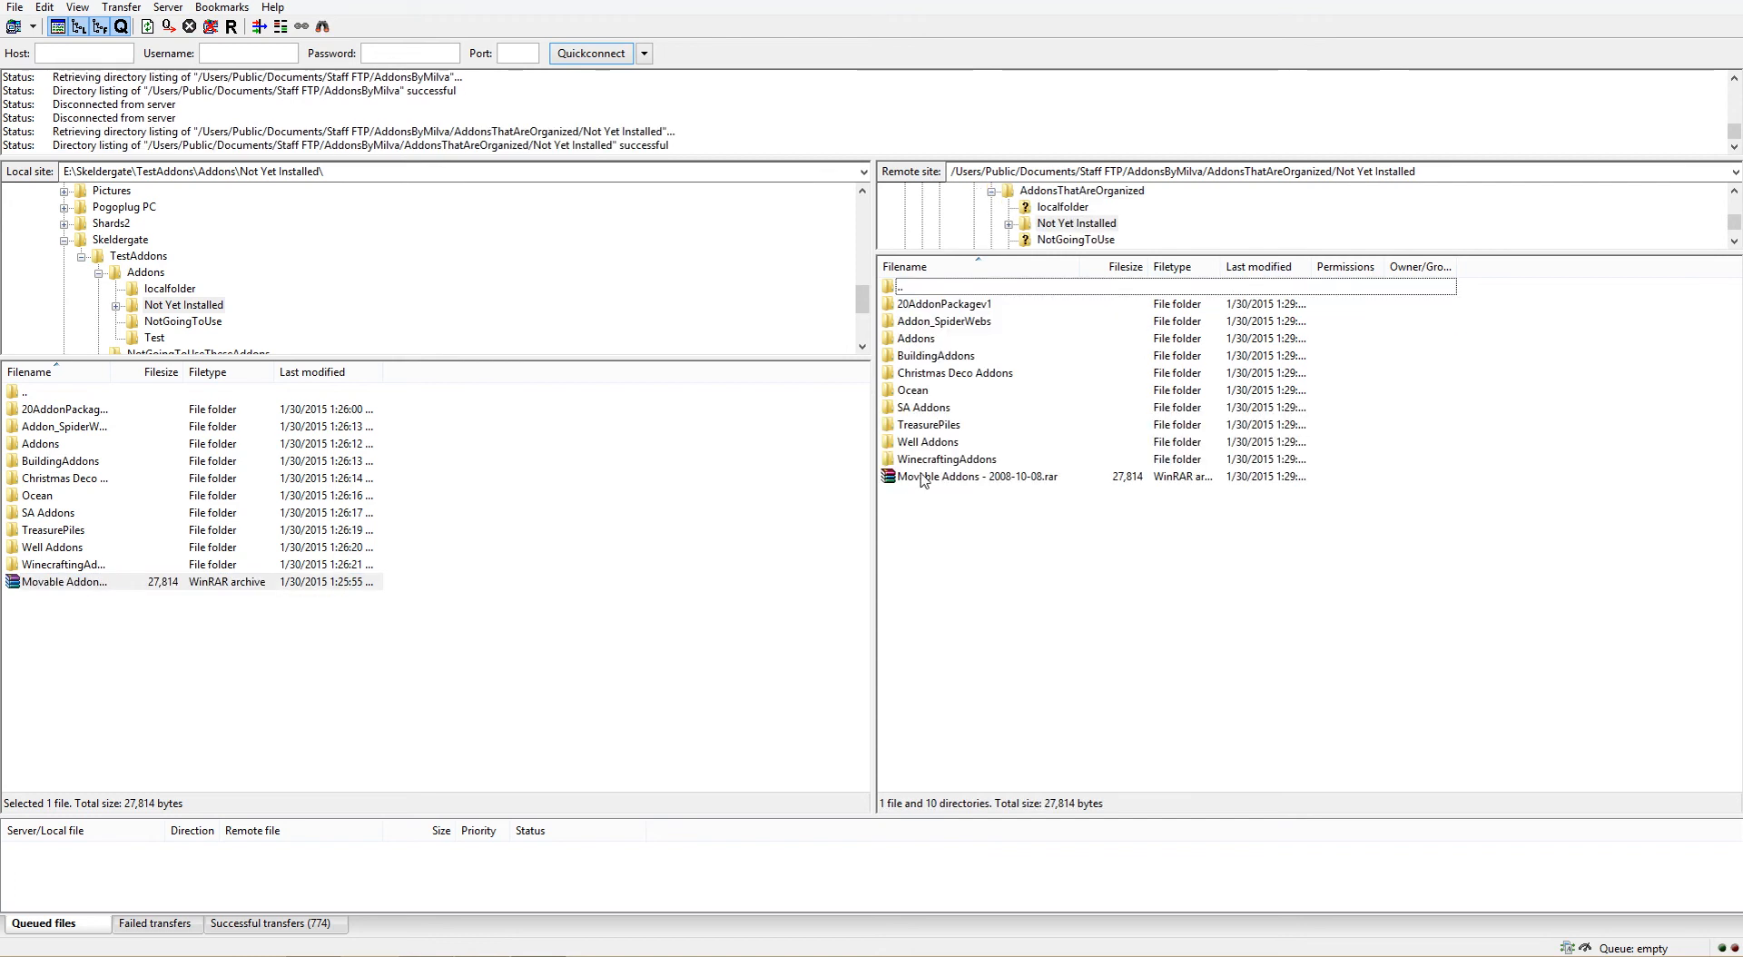
# Step: Upload the local Movable Addons - 2008-10-08.rar into the server's Not Yet Installed folder, choosing Skip for the existing target file
pyautogui.rightClick(87, 579)
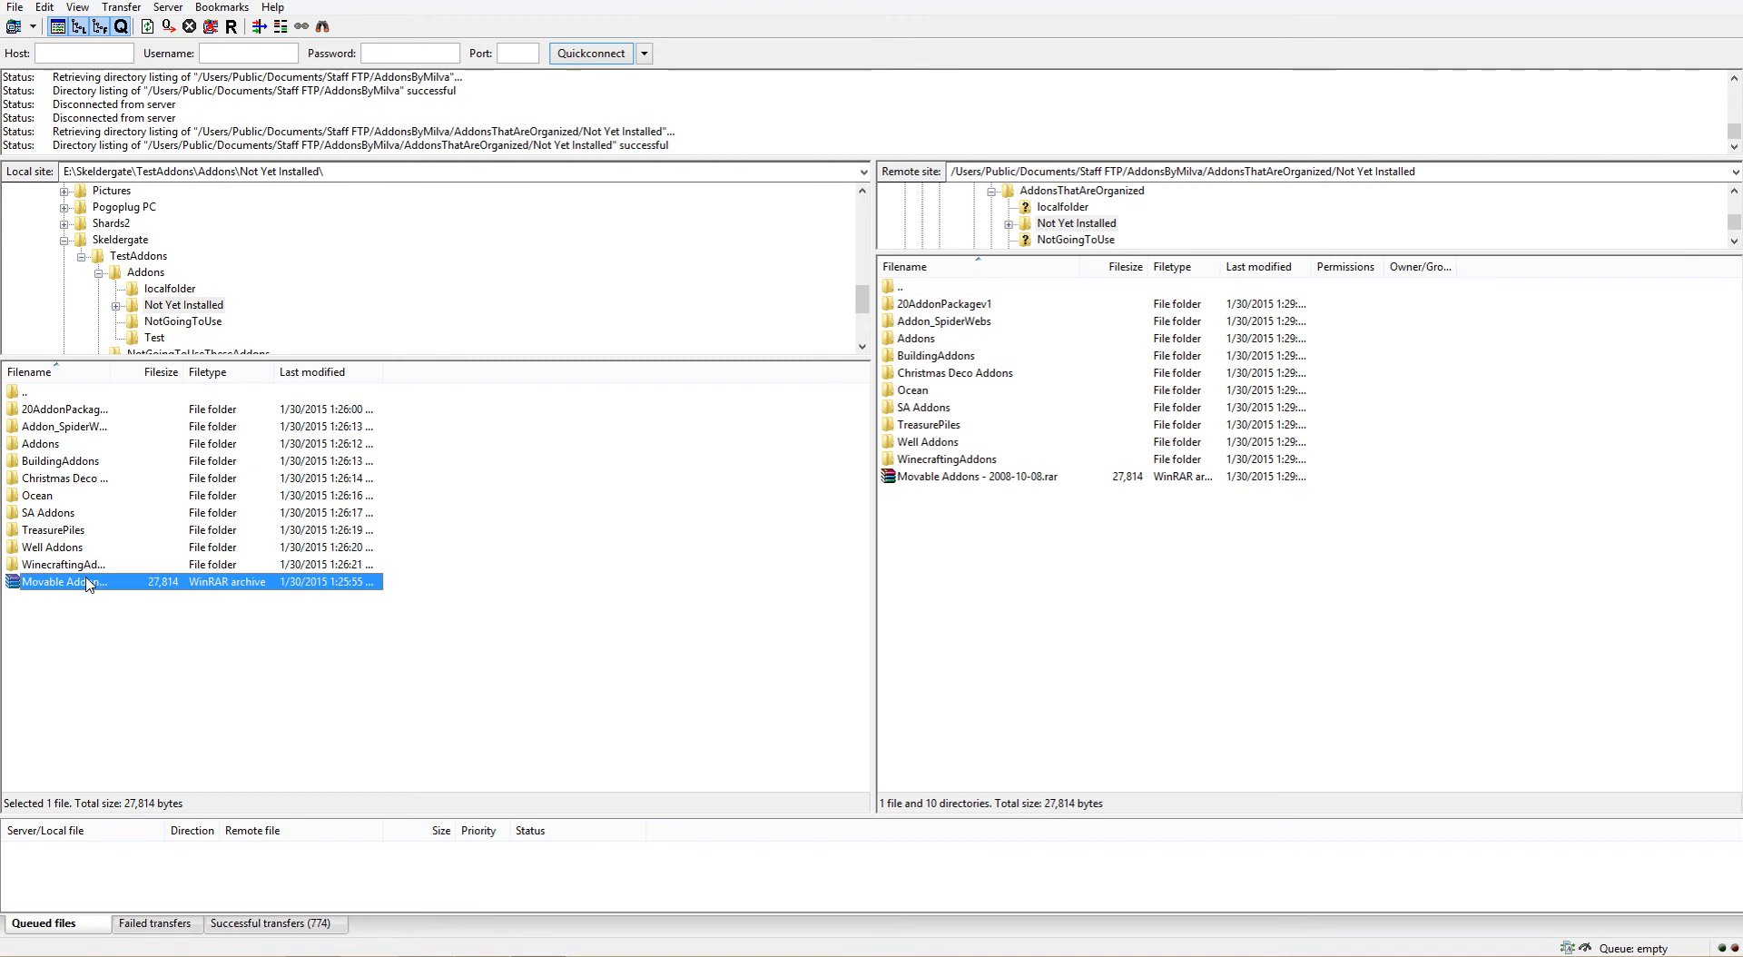
pyautogui.click(137, 590)
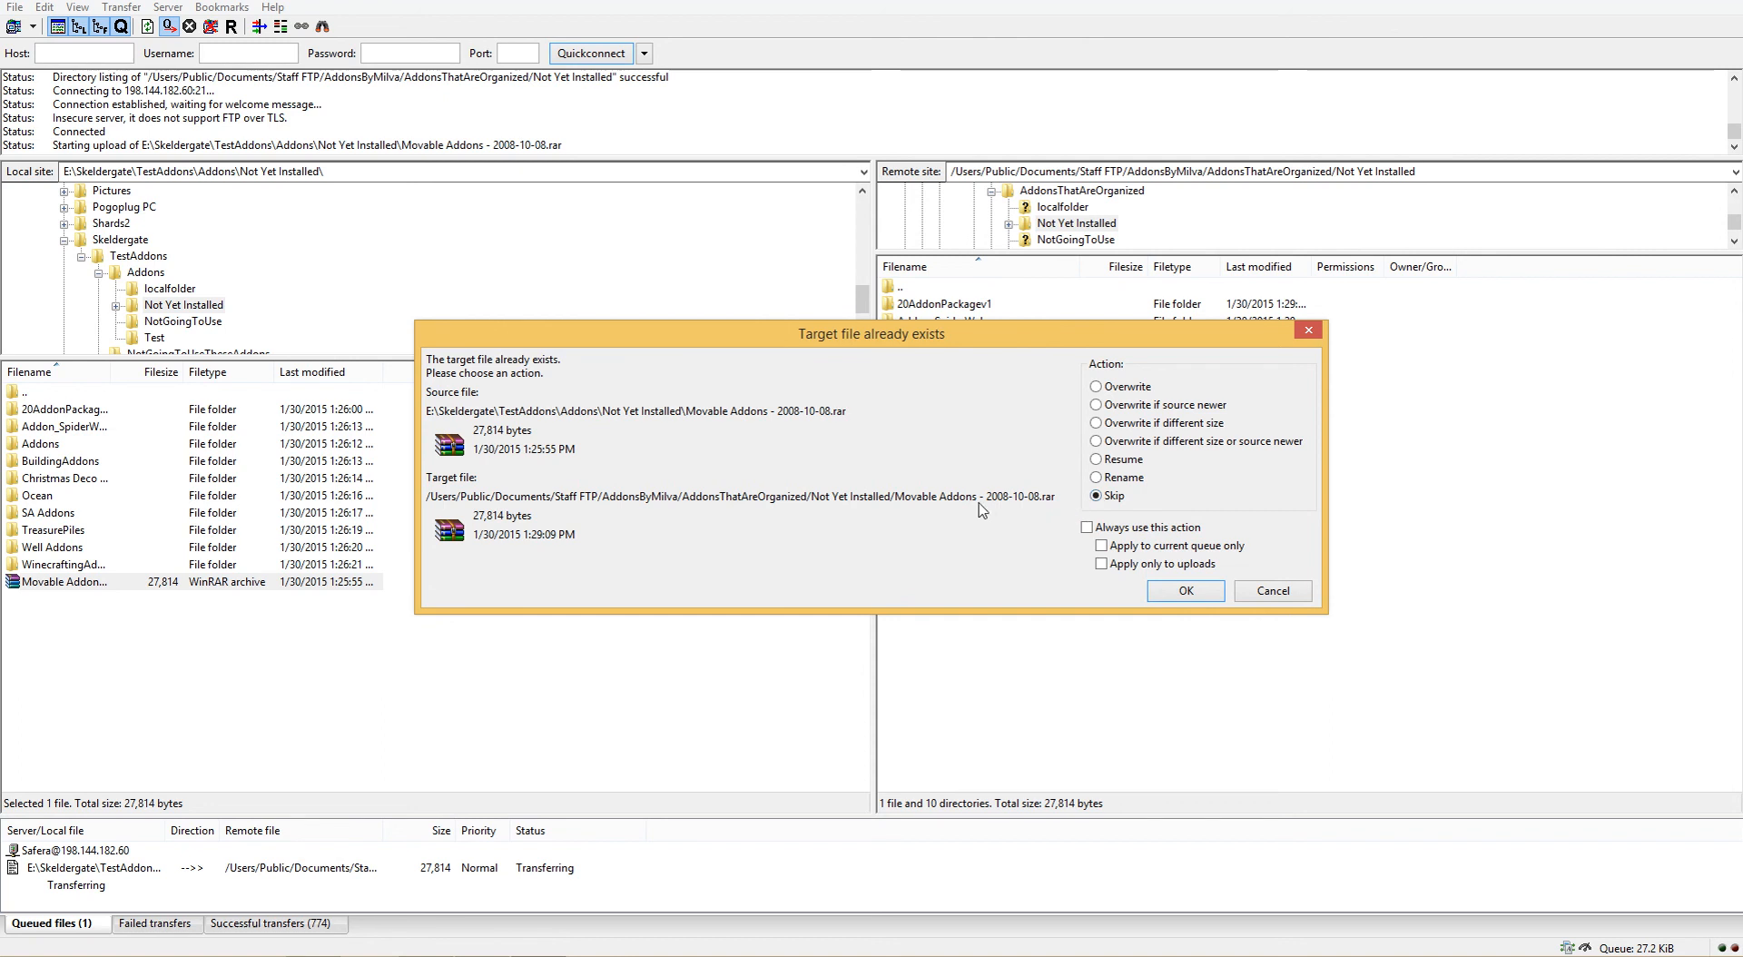
pyautogui.click(1107, 478)
pyautogui.click(1101, 498)
pyautogui.click(1198, 595)
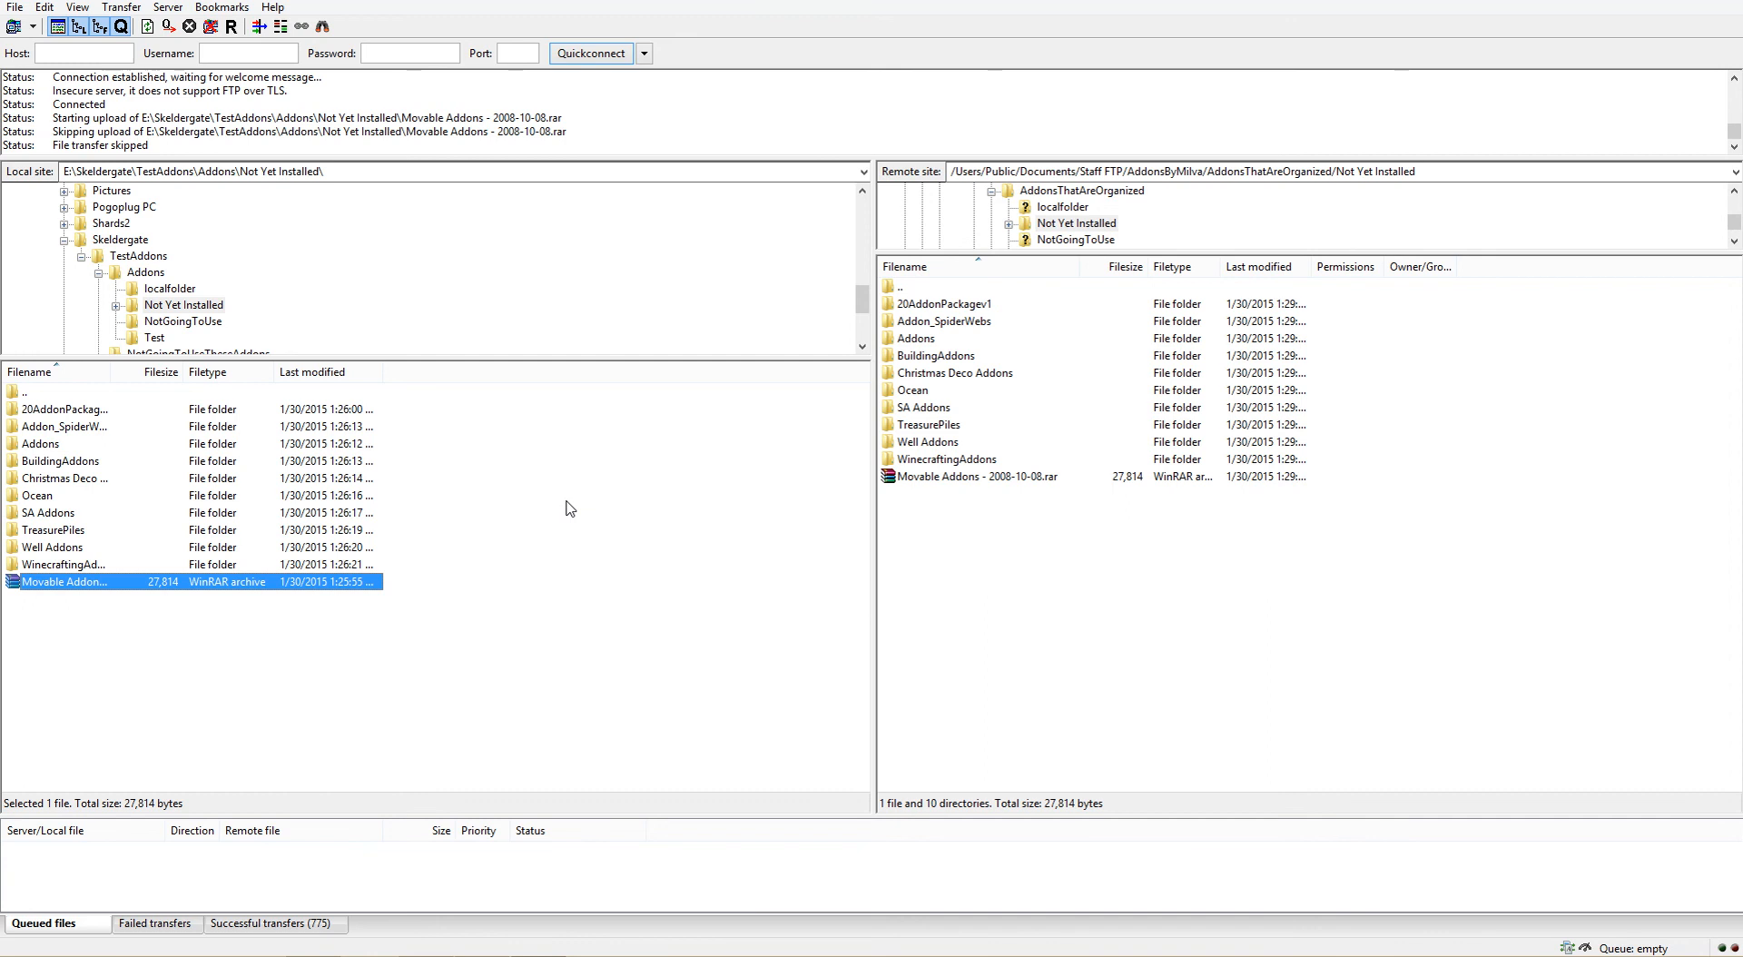
pyautogui.moveTo(426, 954)
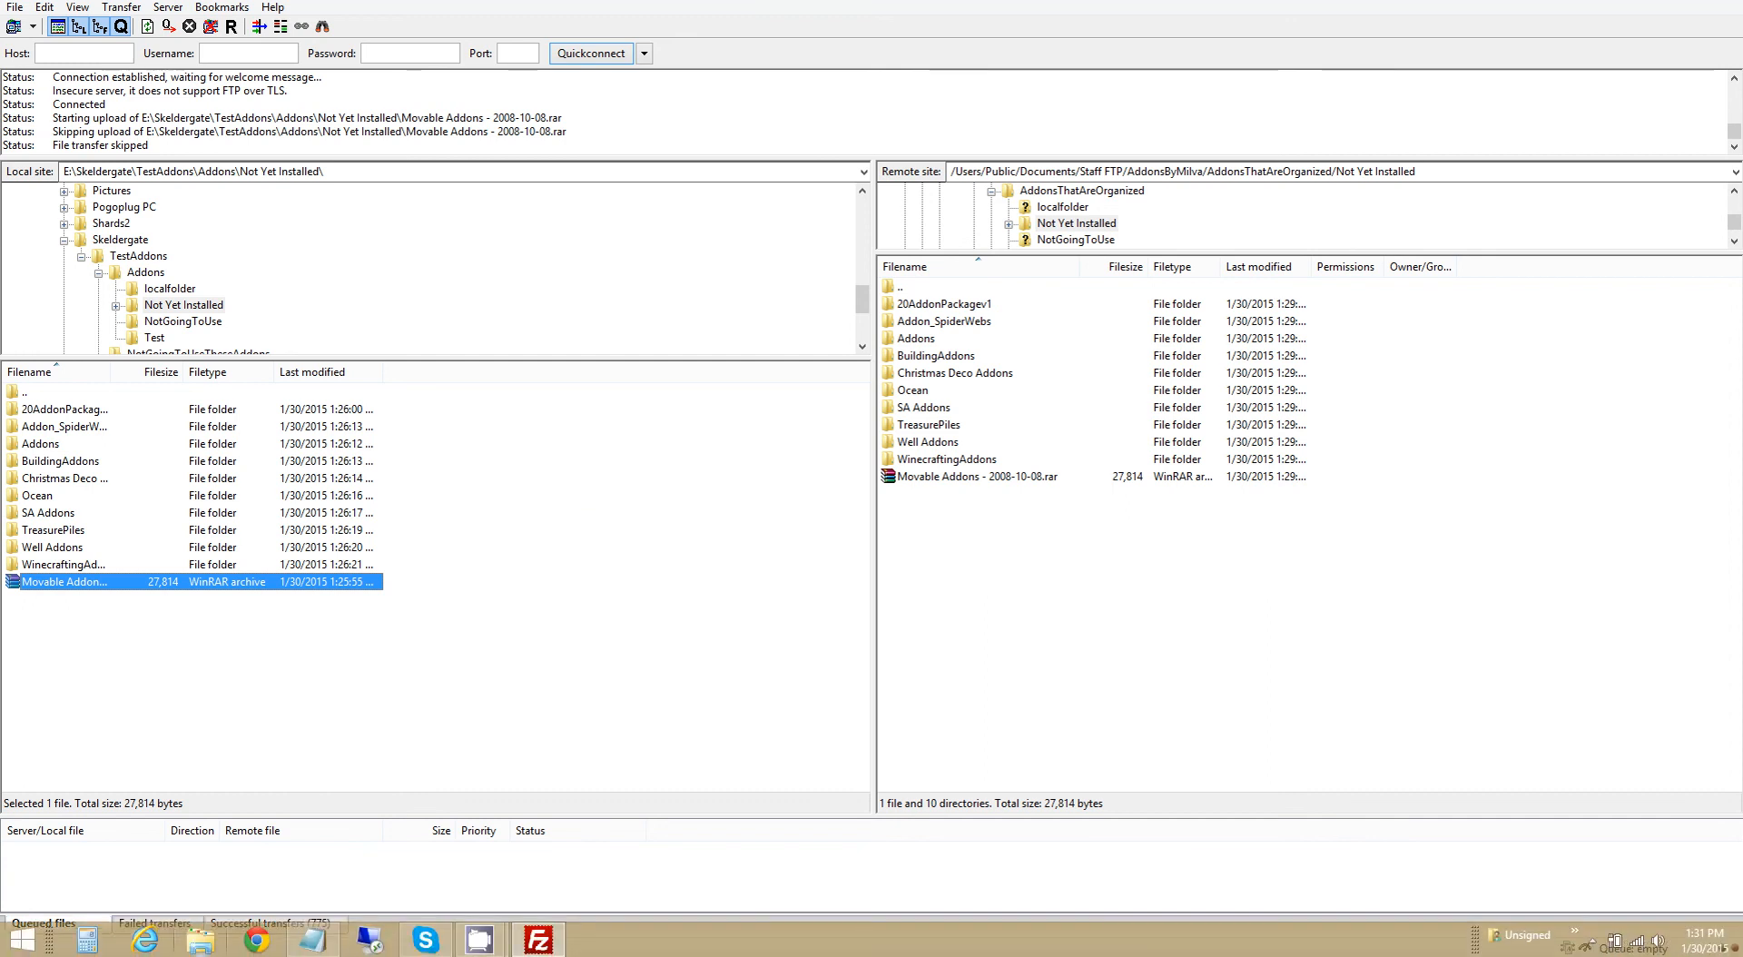
pyautogui.click(480, 939)
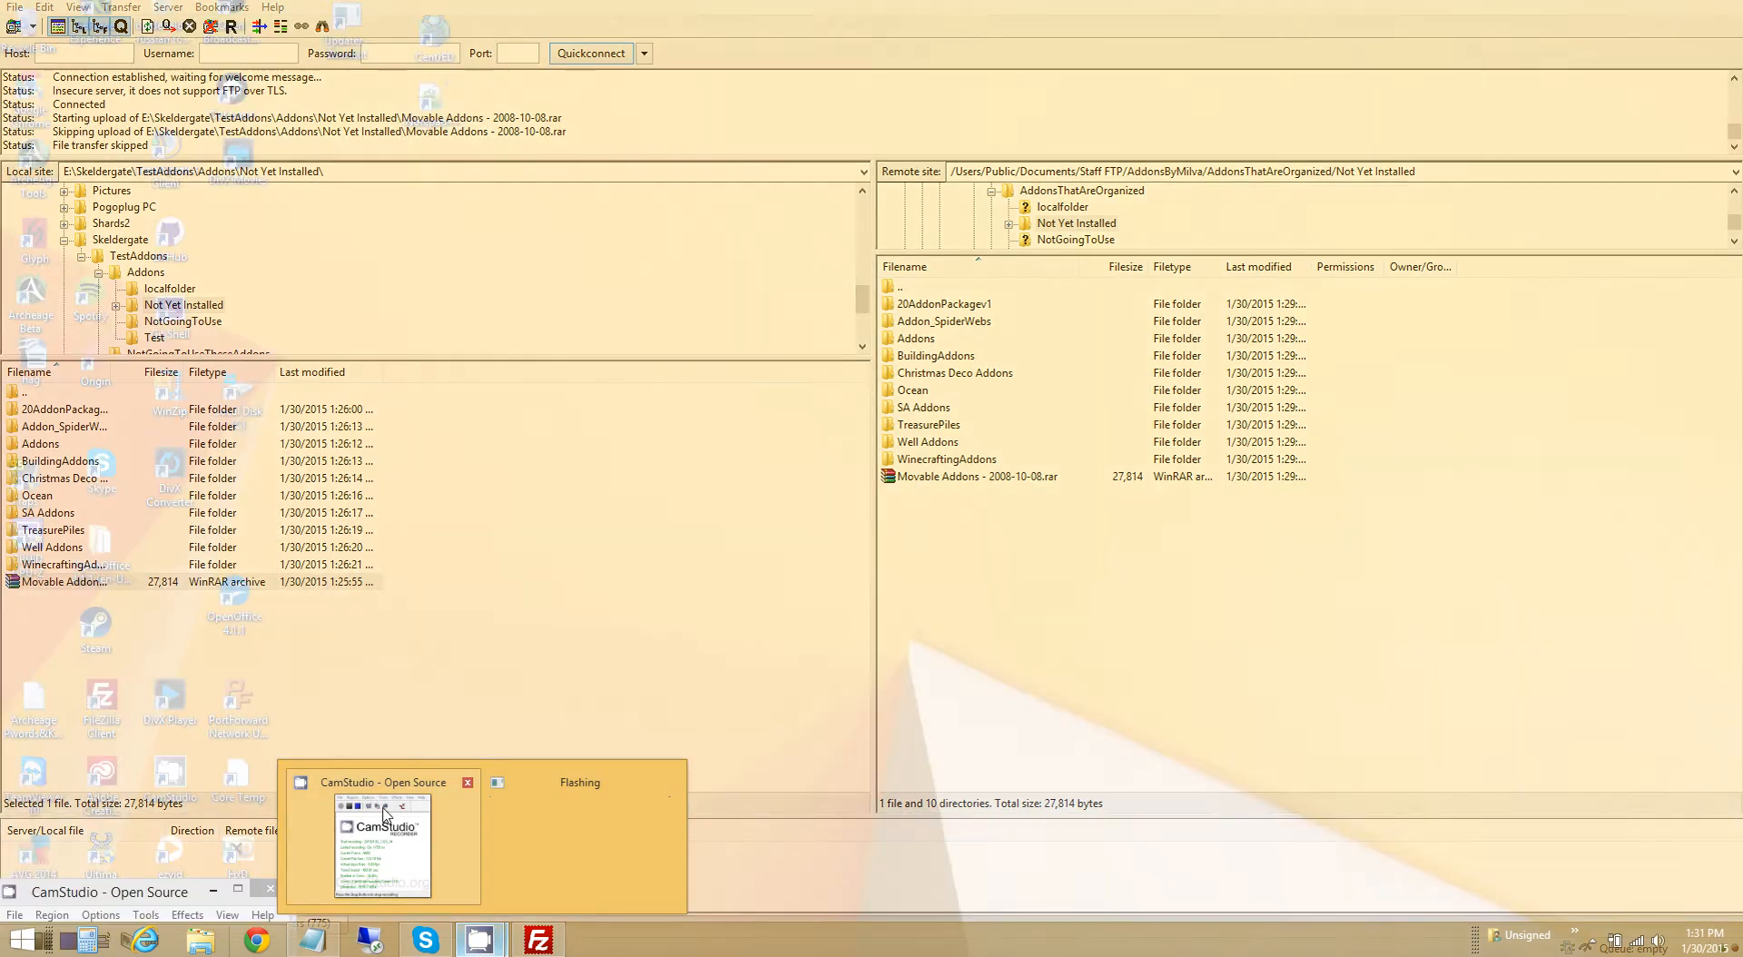